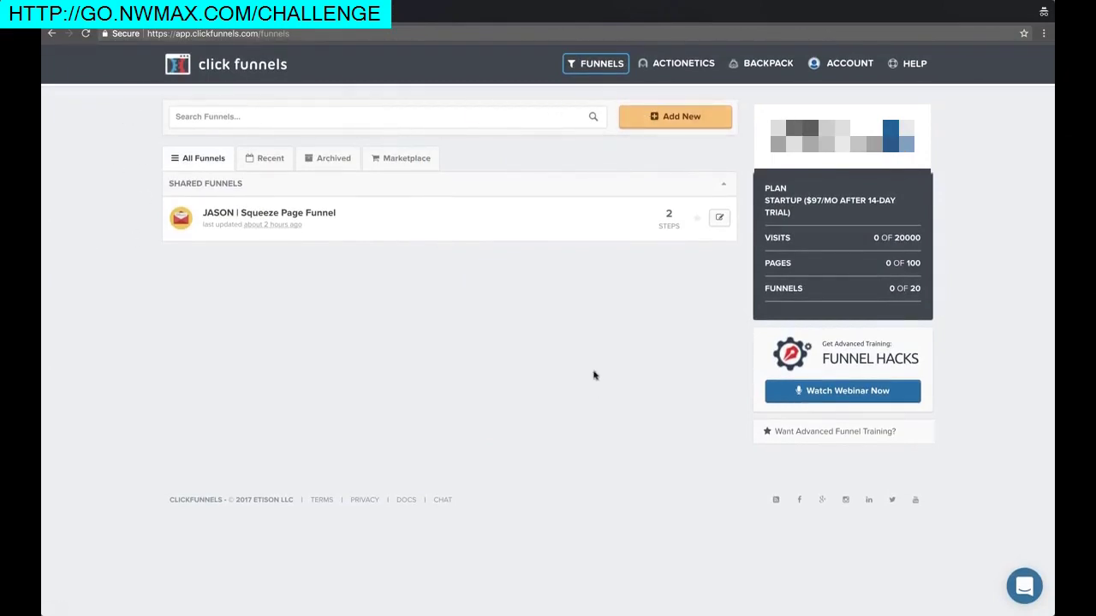
Step: Reload the ClickFunnels funnels dashboard and scroll through the funnel list
click(224, 64)
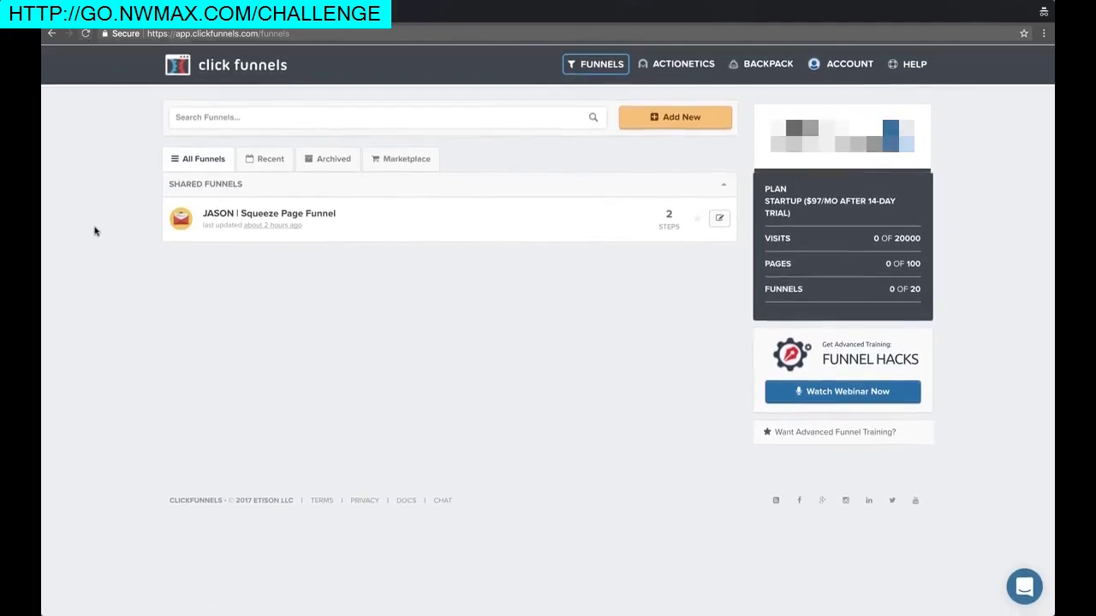
scroll(99, 232, down, 1)
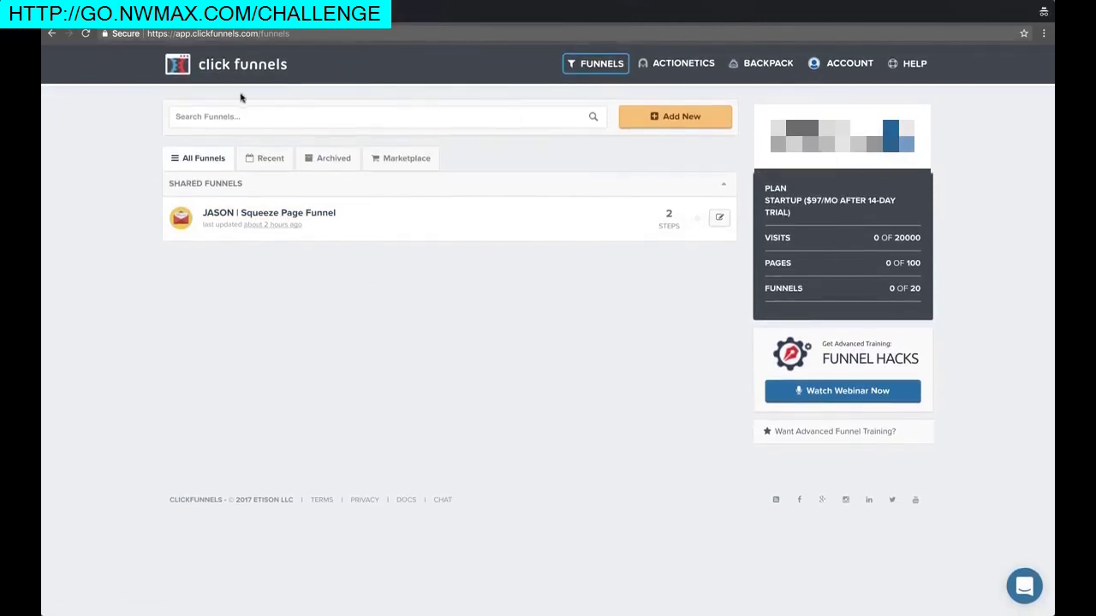
Step: Start a new funnel and browse the Cookbook's funnel types
click(677, 117)
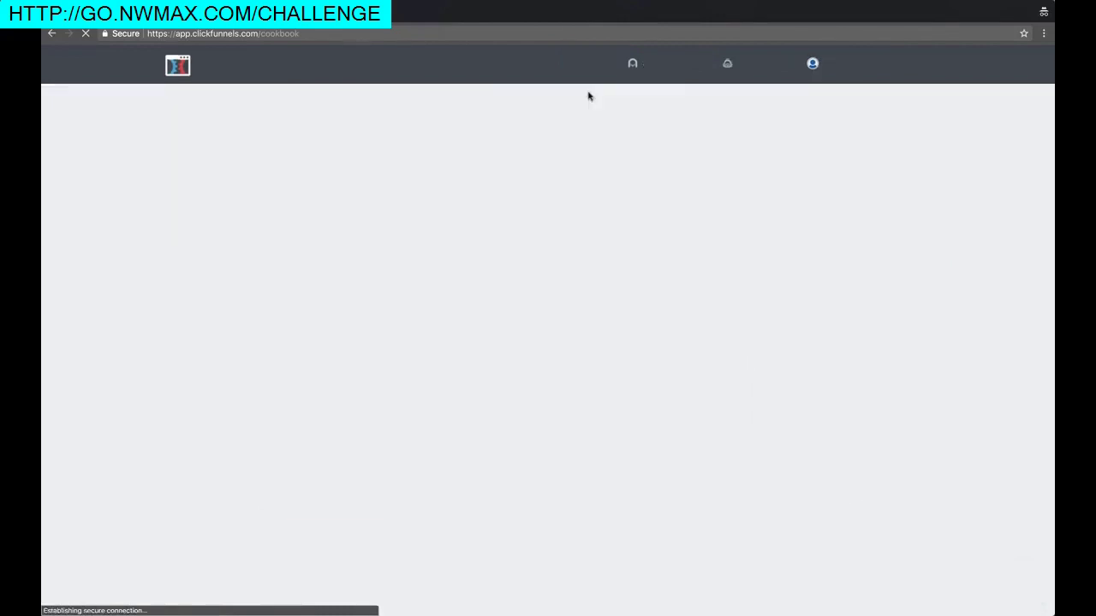
scroll(171, 244, down, 2)
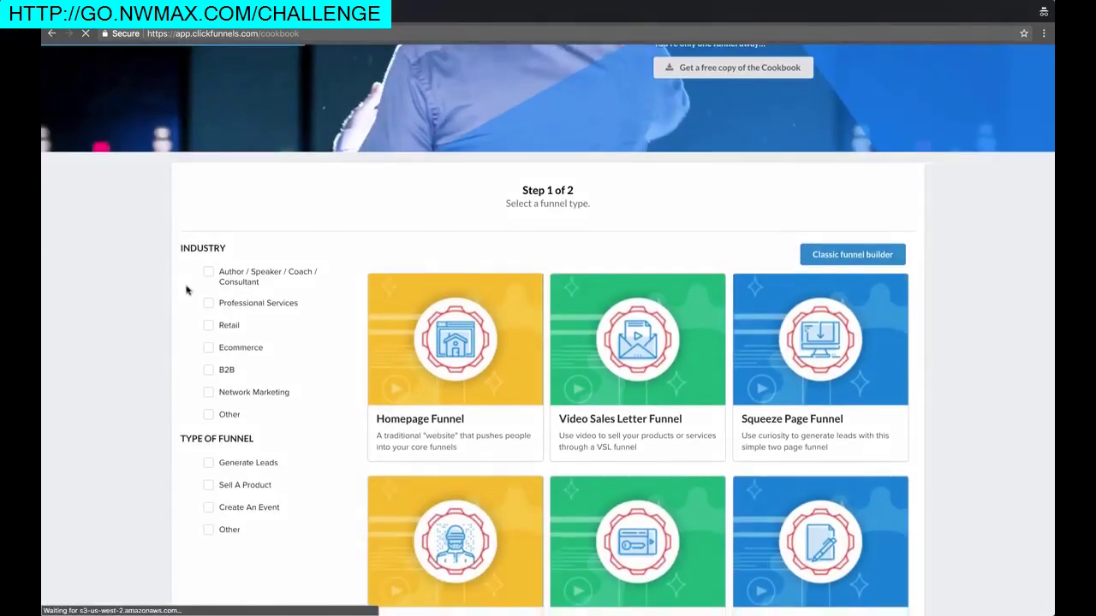
scroll(633, 306, down, 1)
scroll(428, 291, down, 3)
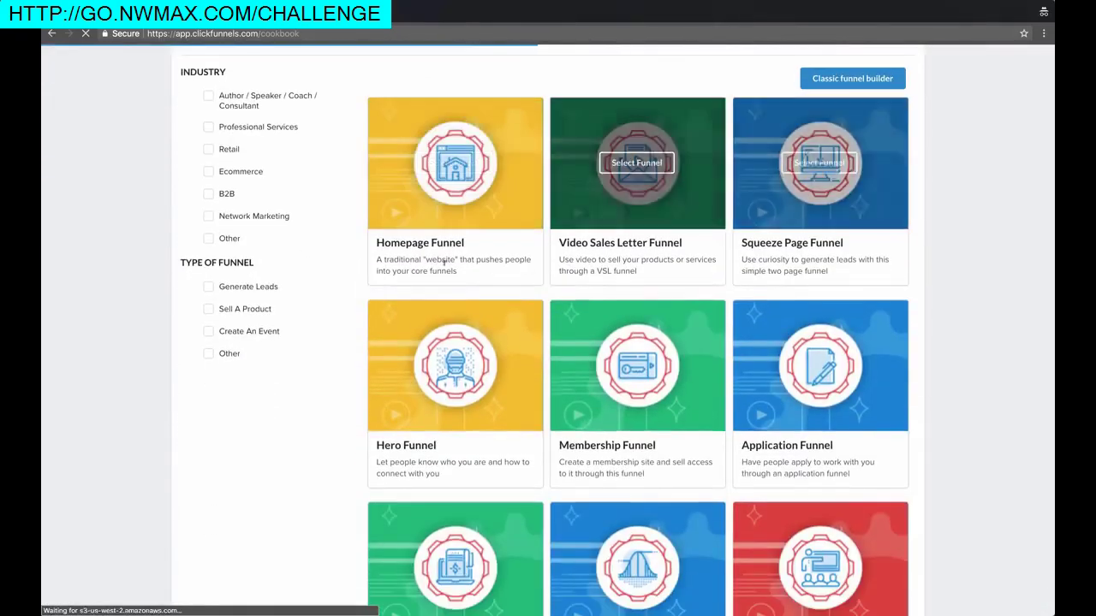
scroll(727, 276, down, 2)
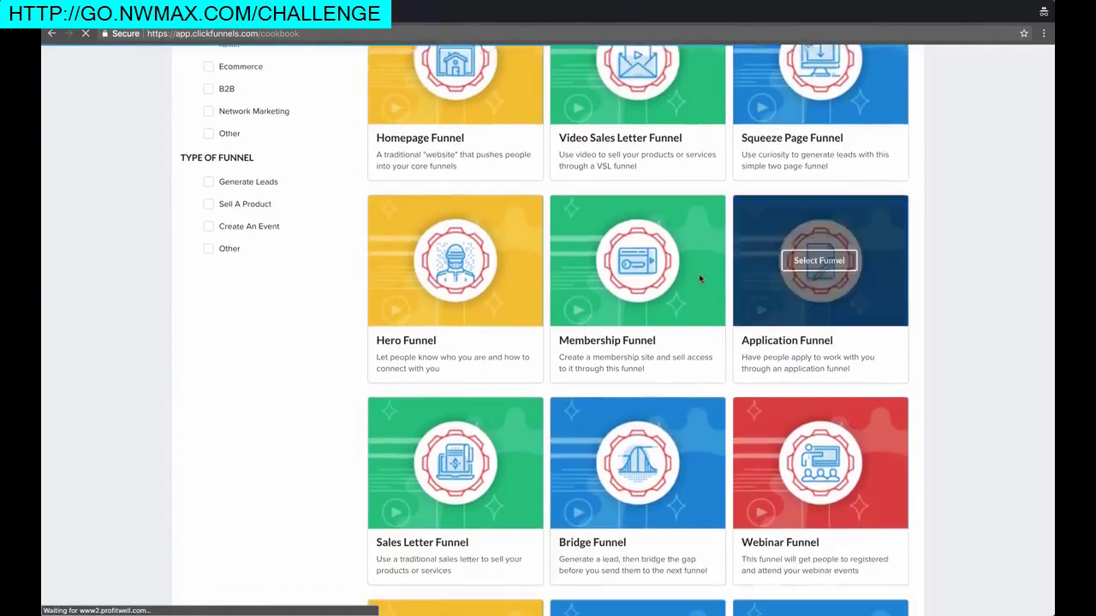
scroll(710, 277, down, 2)
scroll(726, 276, down, 2)
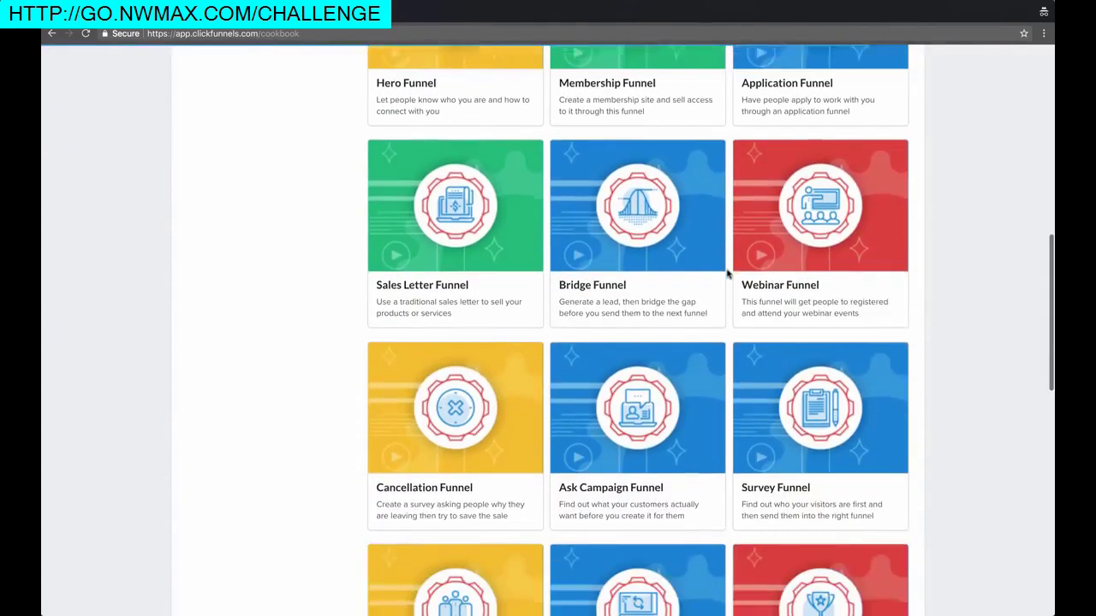
scroll(726, 274, down, 1)
scroll(726, 274, down, 1)
scroll(727, 274, down, 1)
scroll(726, 274, down, 4)
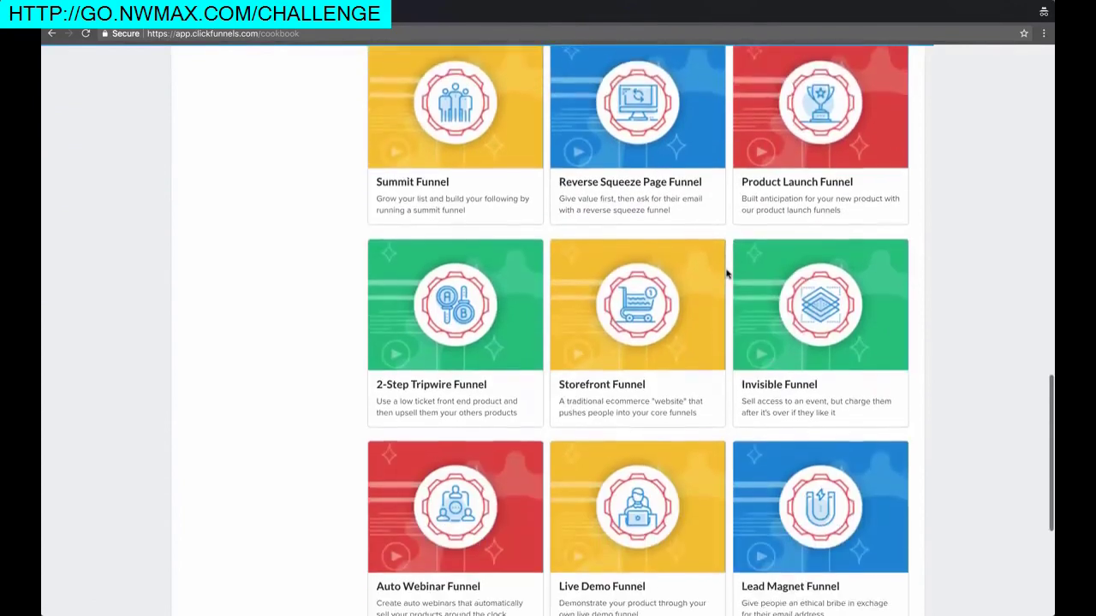
scroll(726, 274, down, 1)
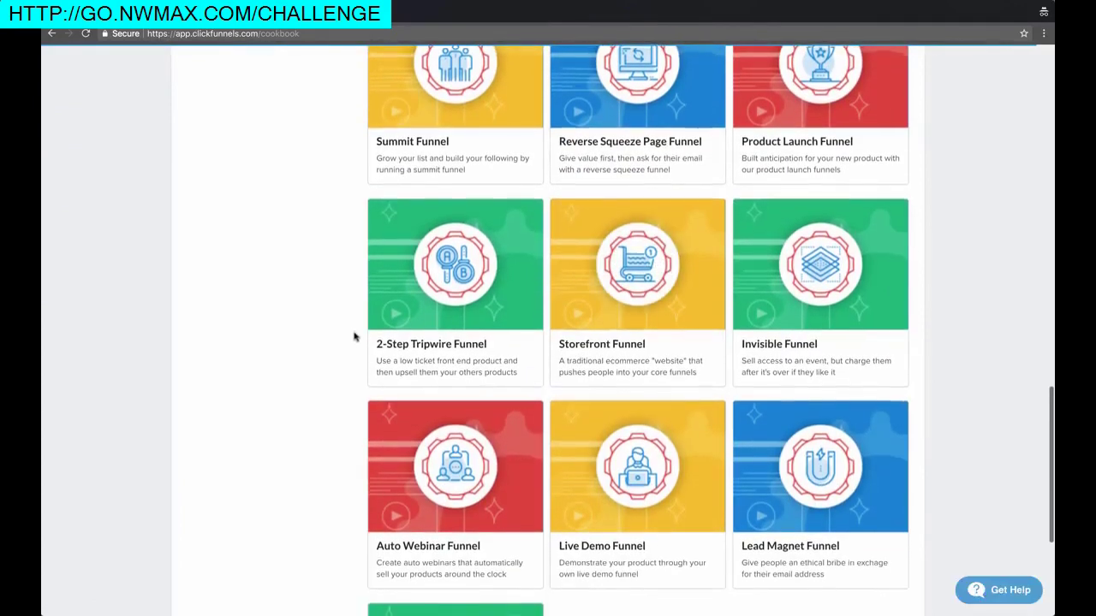
scroll(353, 338, down, 3)
scroll(353, 339, up, 10)
scroll(355, 335, up, 10)
scroll(355, 335, up, 5)
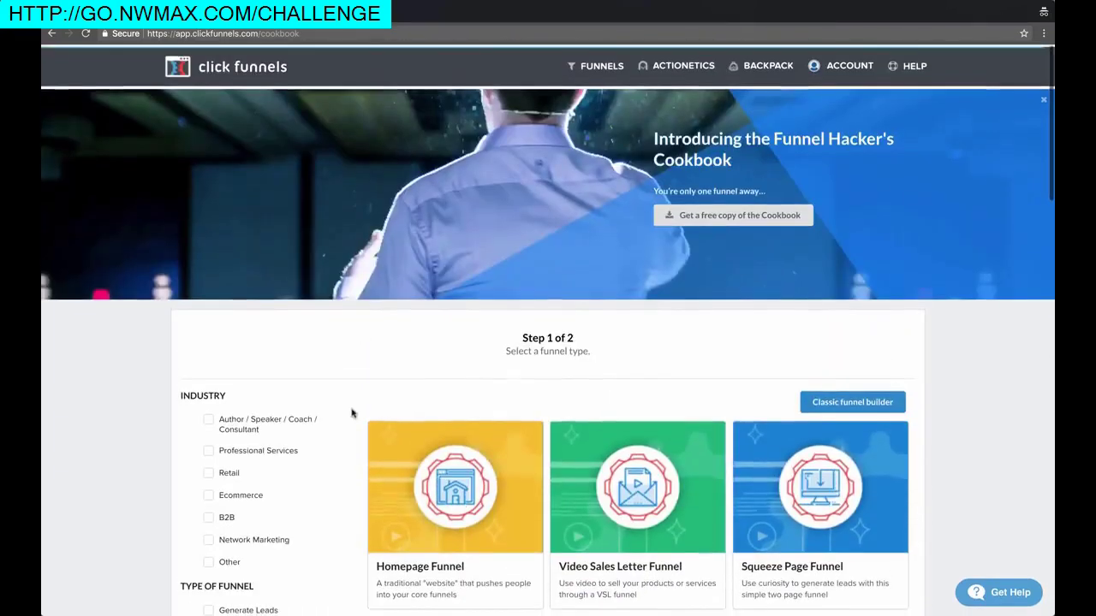
scroll(345, 375, down, 3)
scroll(340, 373, down, 1)
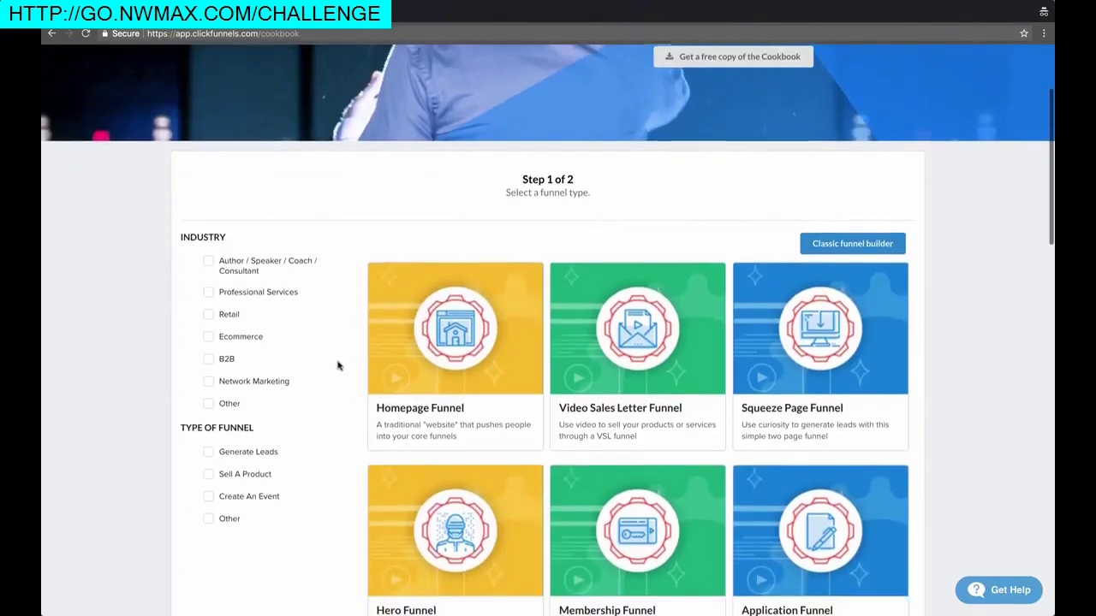
scroll(338, 368, down, 2)
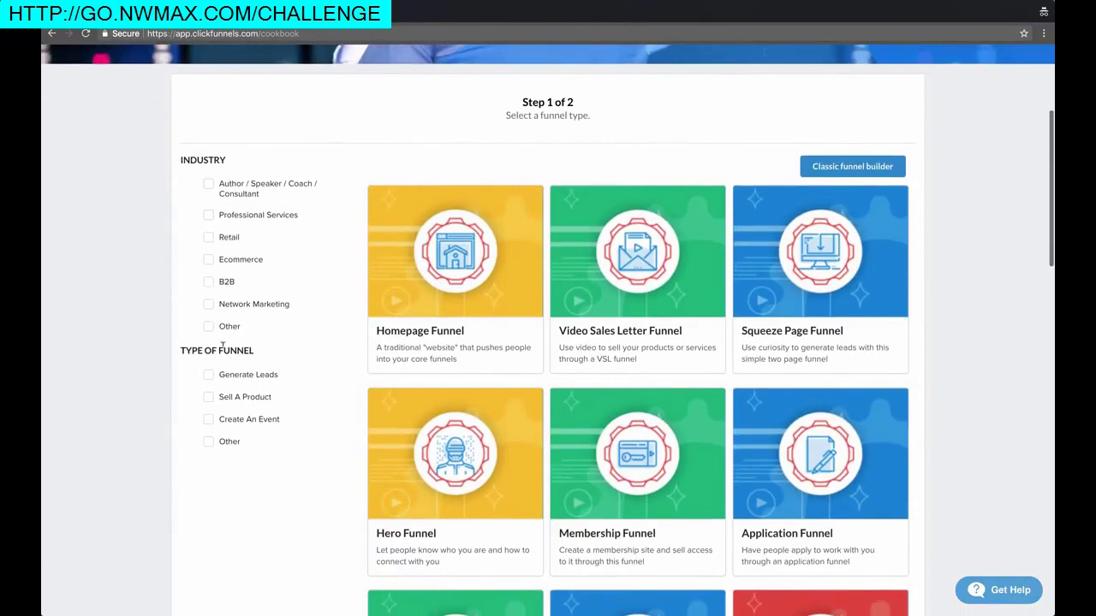
scroll(209, 330, down, 2)
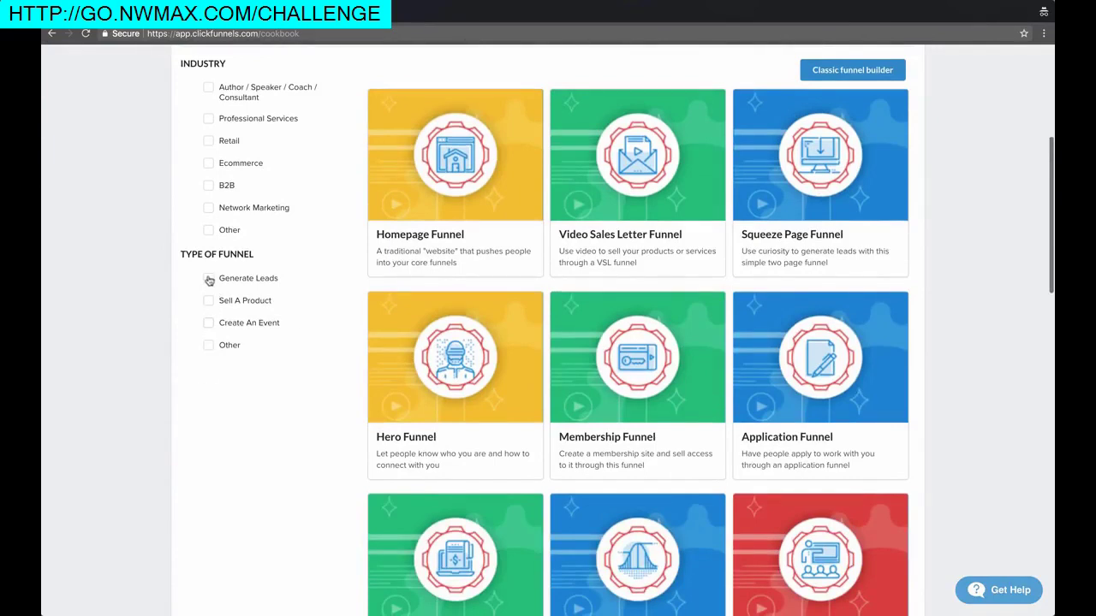
Step: Filter the Cookbook to Generate Leads and I Want Their Contact Info
click(209, 279)
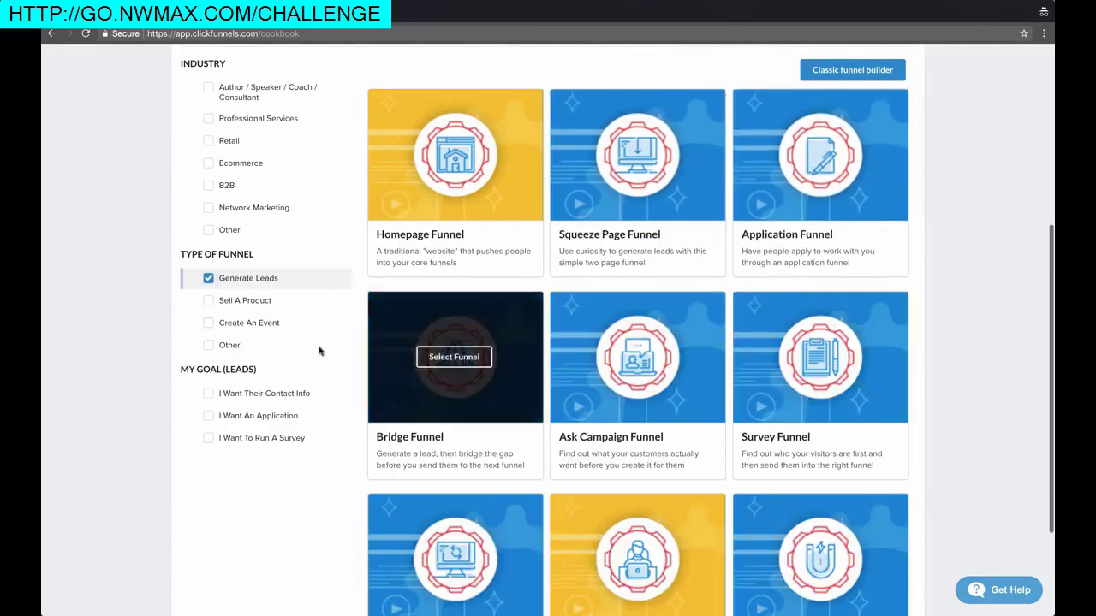
scroll(318, 350, down, 3)
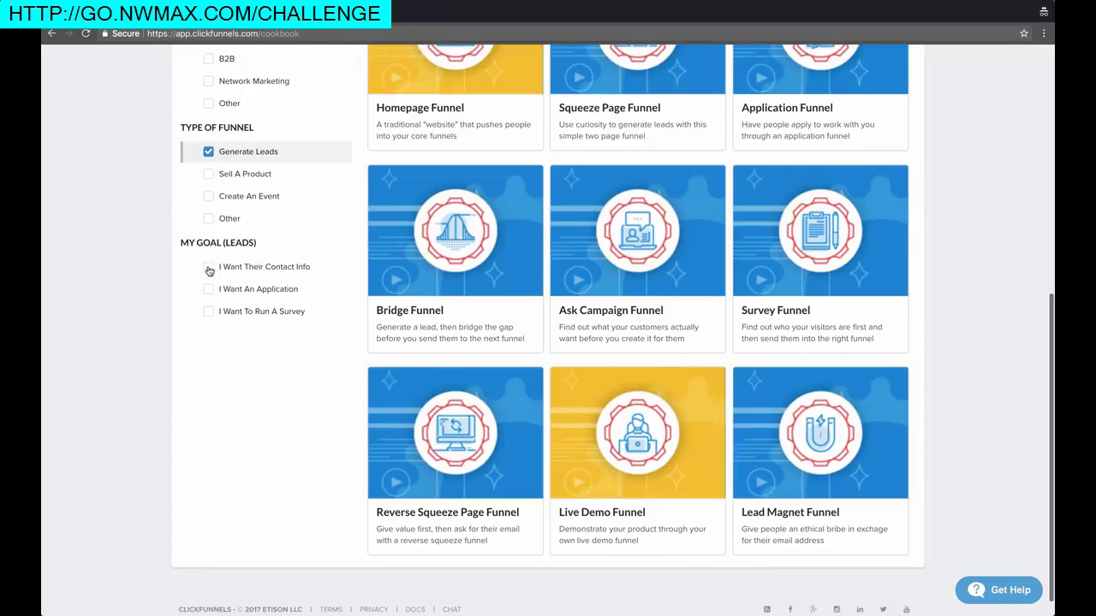
click(209, 268)
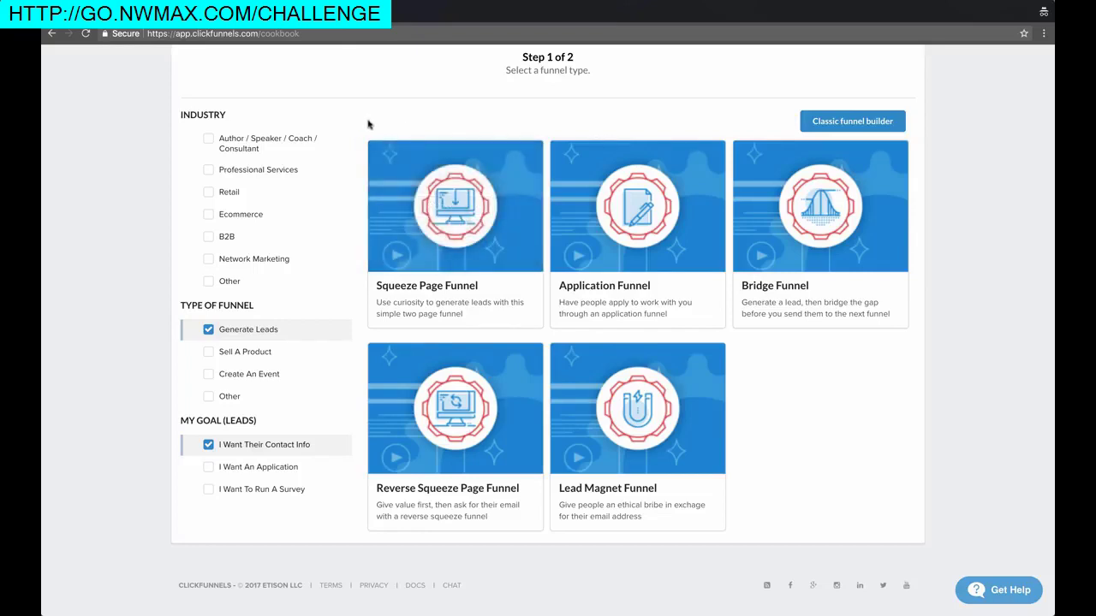
mouse_move(454, 205)
scroll(355, 120, up, 1)
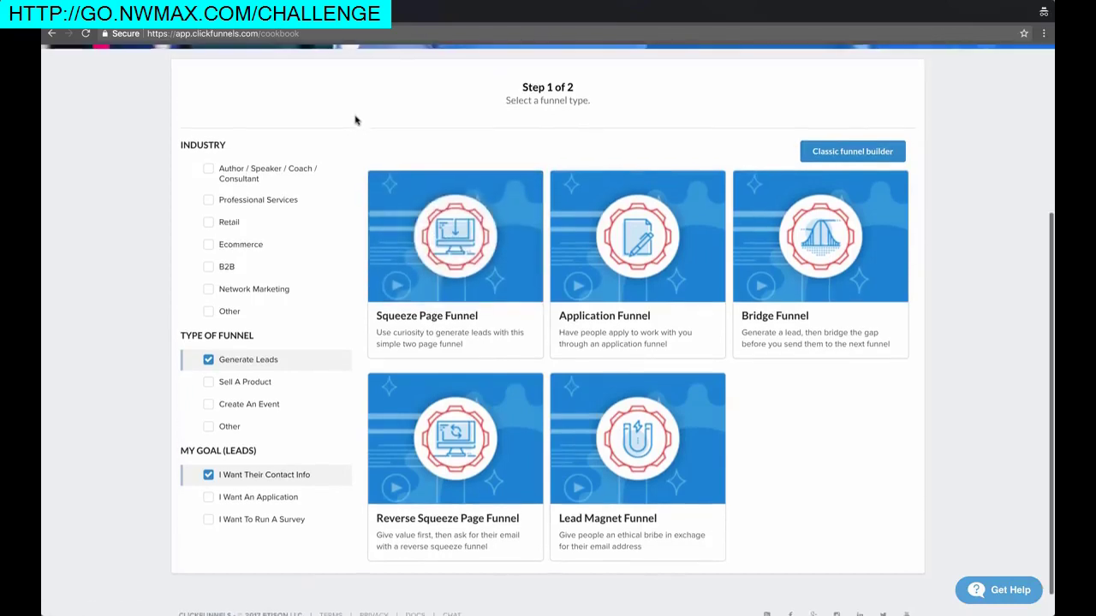
scroll(354, 121, down, 1)
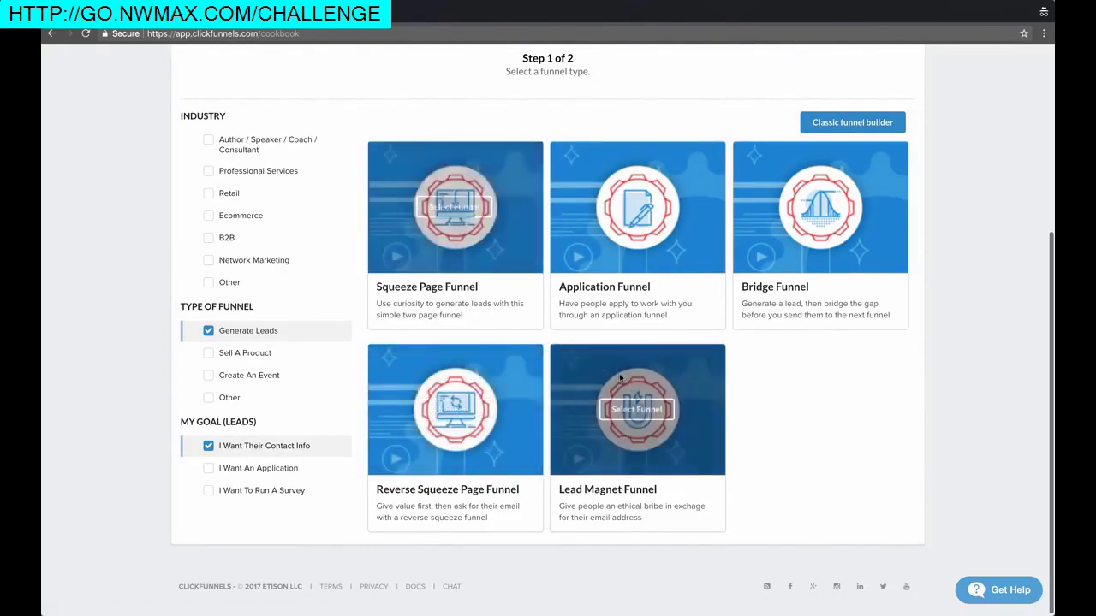
Step: Select the Squeeze Page Funnel and browse its available templates
click(455, 208)
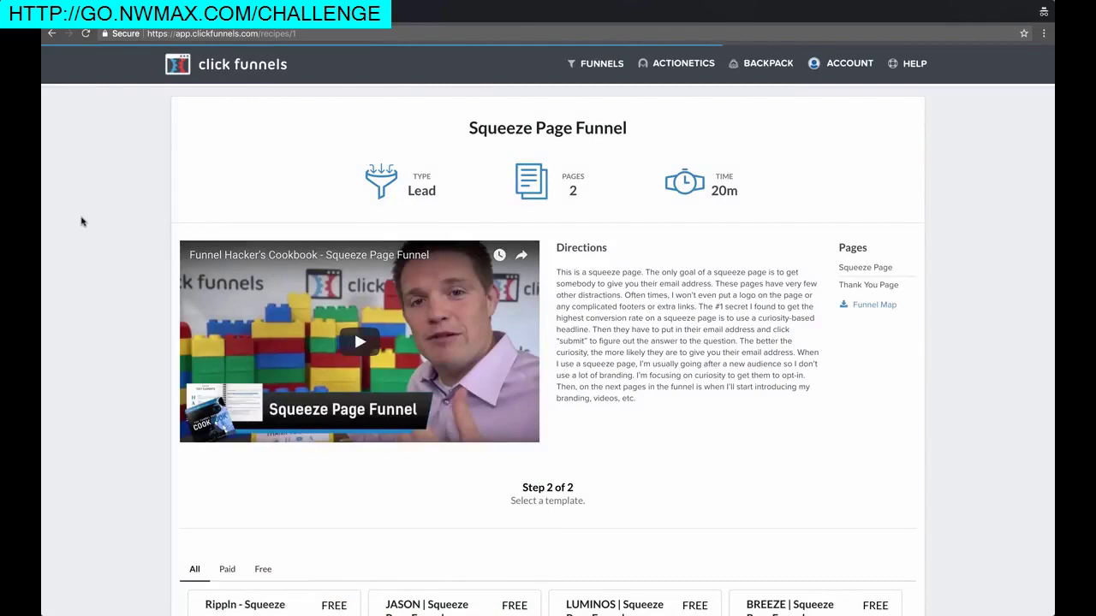
scroll(353, 223, down, 3)
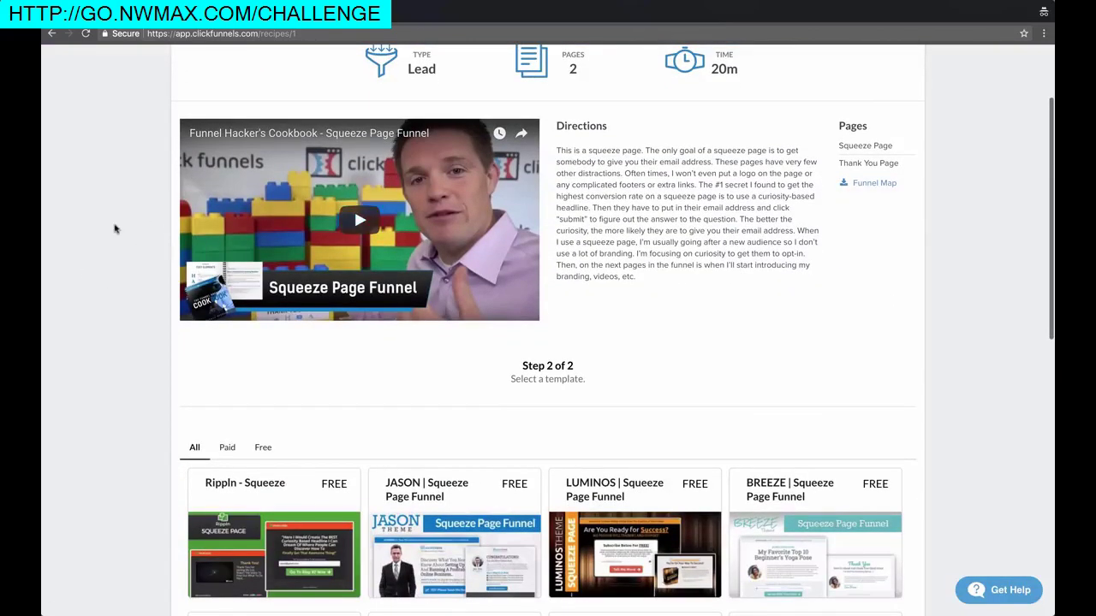
scroll(115, 223, down, 1)
scroll(115, 205, down, 1)
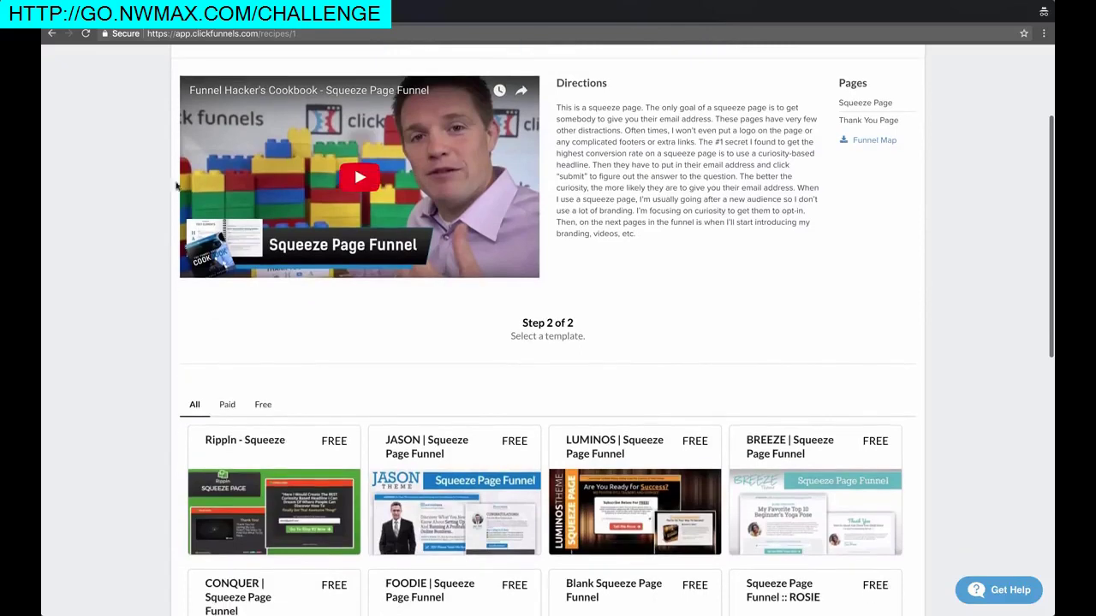
scroll(151, 179, down, 2)
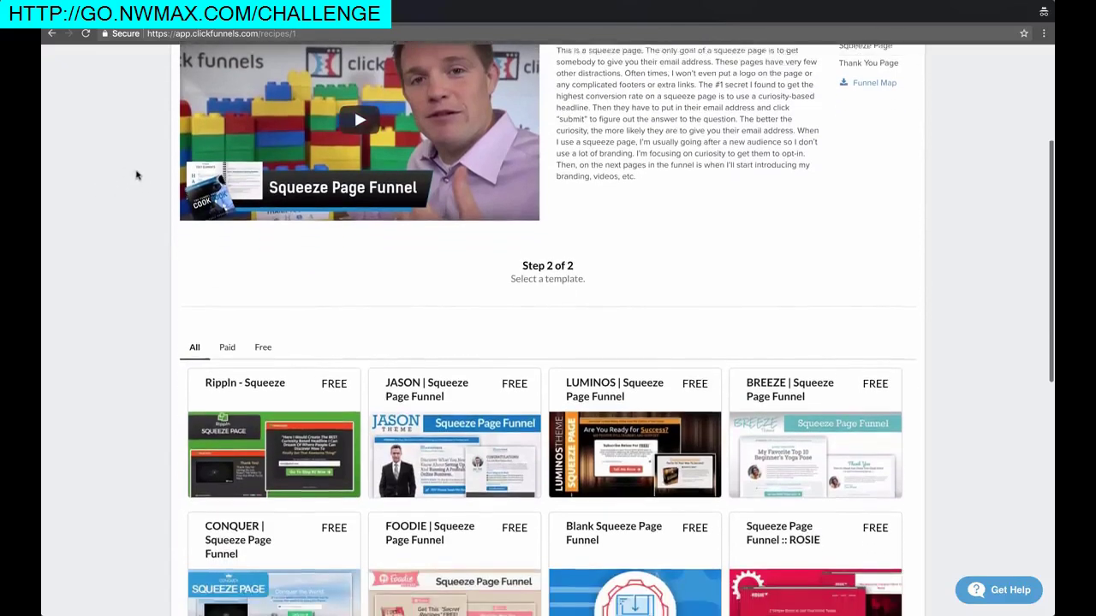
scroll(133, 174, down, 1)
scroll(163, 111, up, 3)
scroll(120, 171, down, 1)
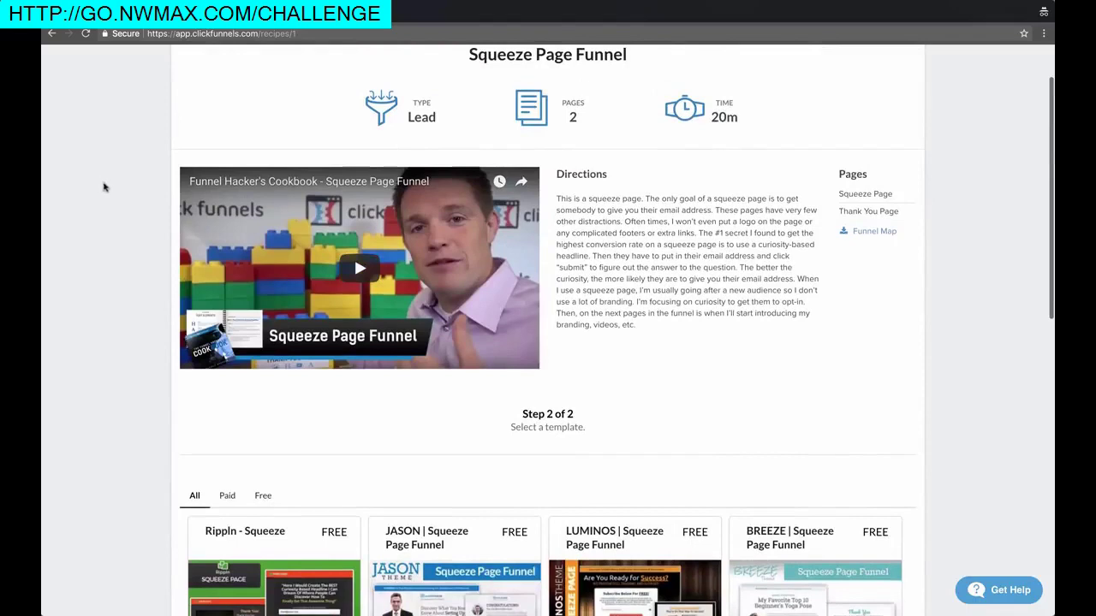
scroll(105, 183, down, 2)
scroll(105, 183, down, 3)
scroll(109, 183, down, 4)
scroll(112, 183, down, 2)
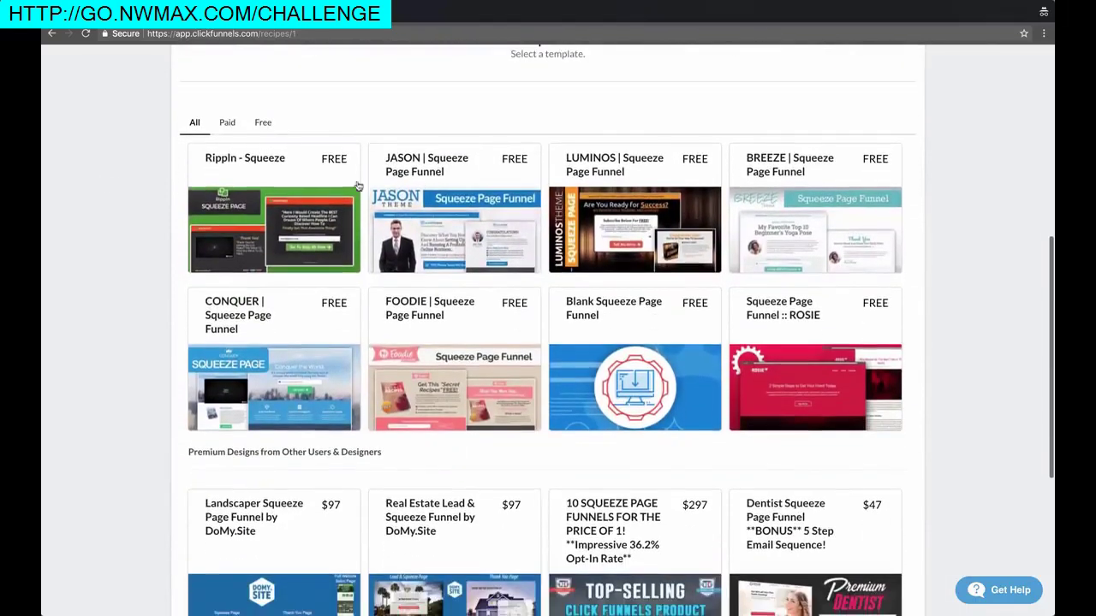
scroll(345, 177, up, 6)
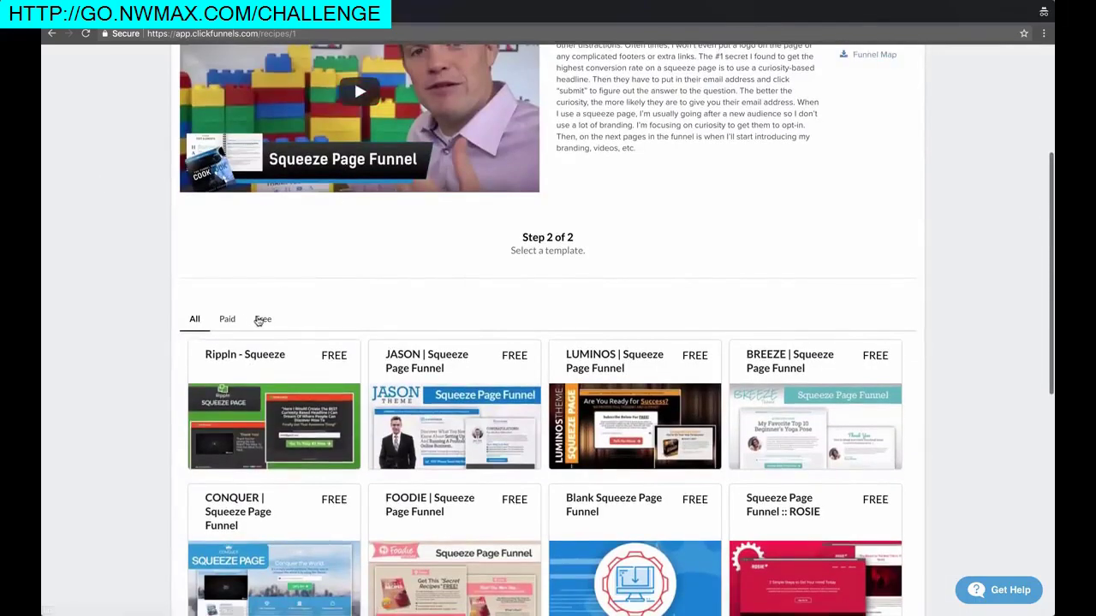
Step: Show only the Free squeeze page templates, such as JASON and LUMINOS
click(258, 320)
scroll(140, 299, up, 7)
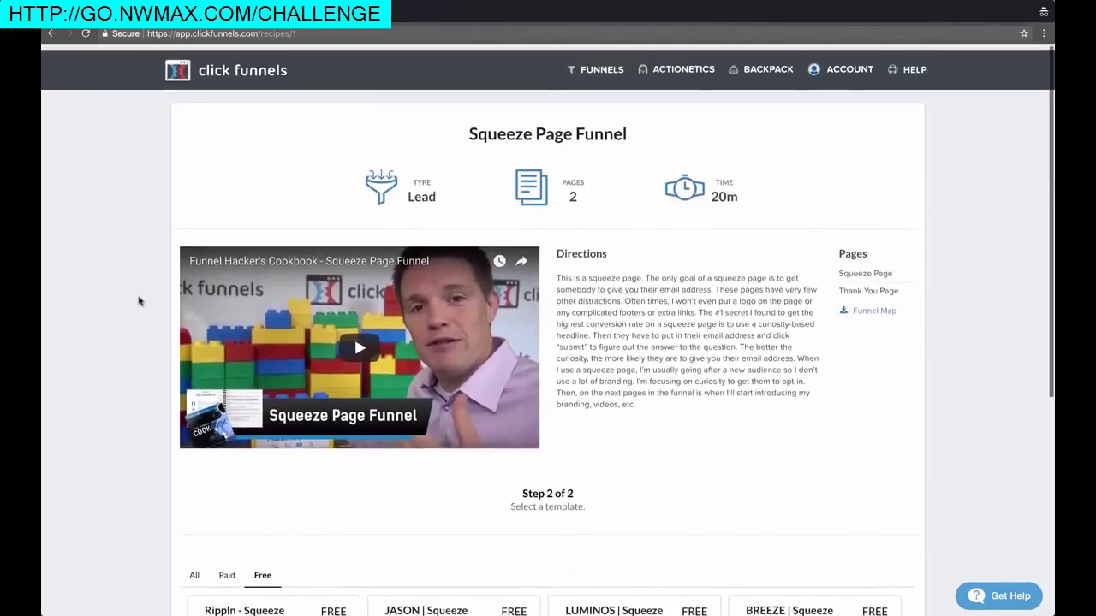
scroll(142, 242, down, 8)
scroll(144, 244, down, 2)
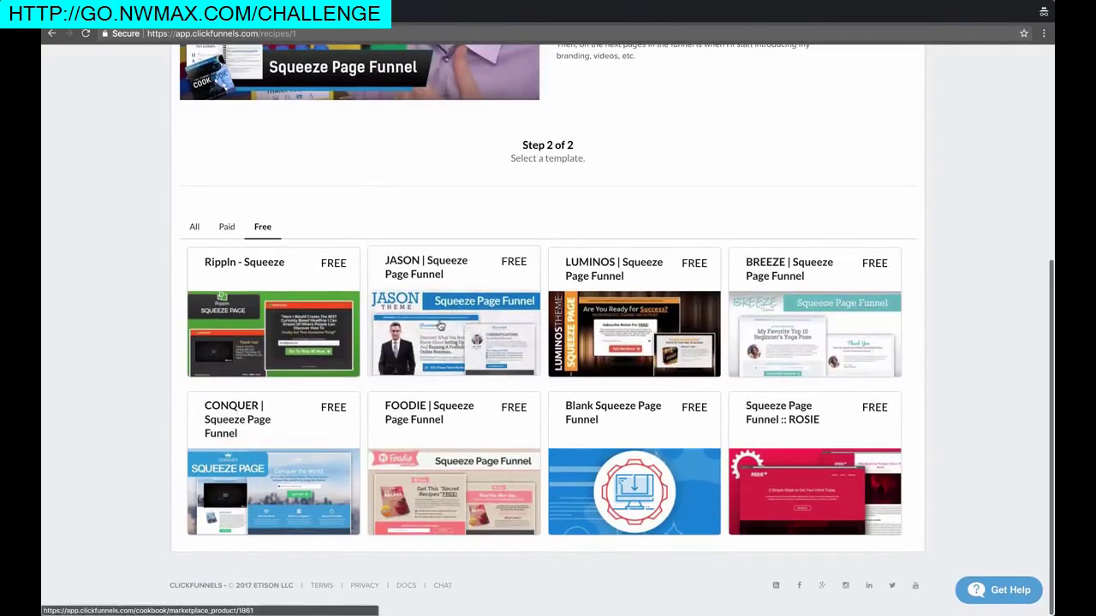
Step: Open the JASON | Squeeze Page Funnel template and get it for free
click(443, 324)
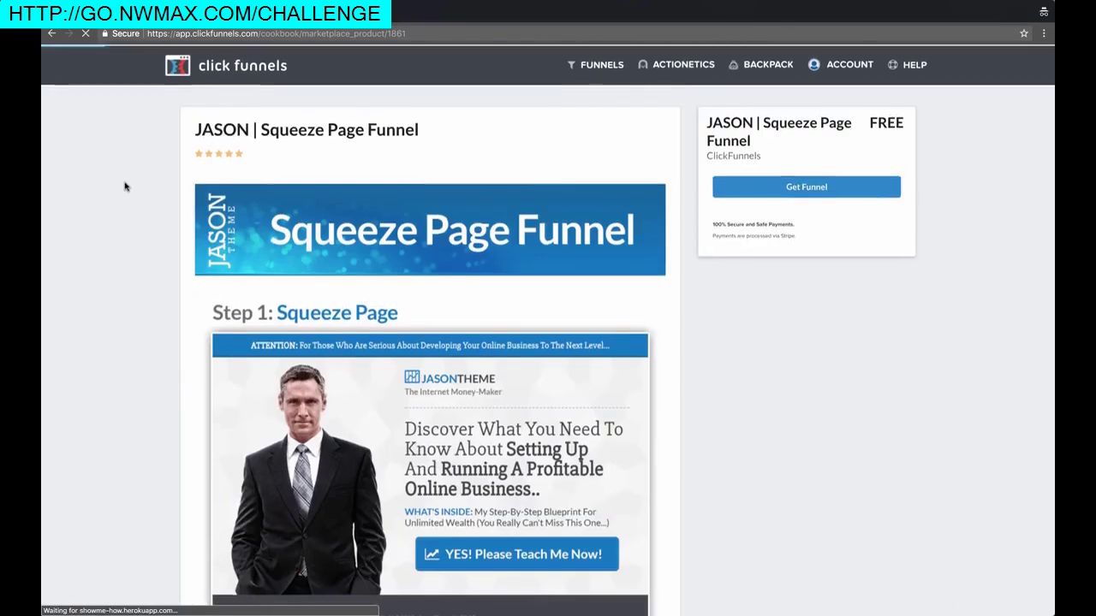
scroll(122, 216, down, 1)
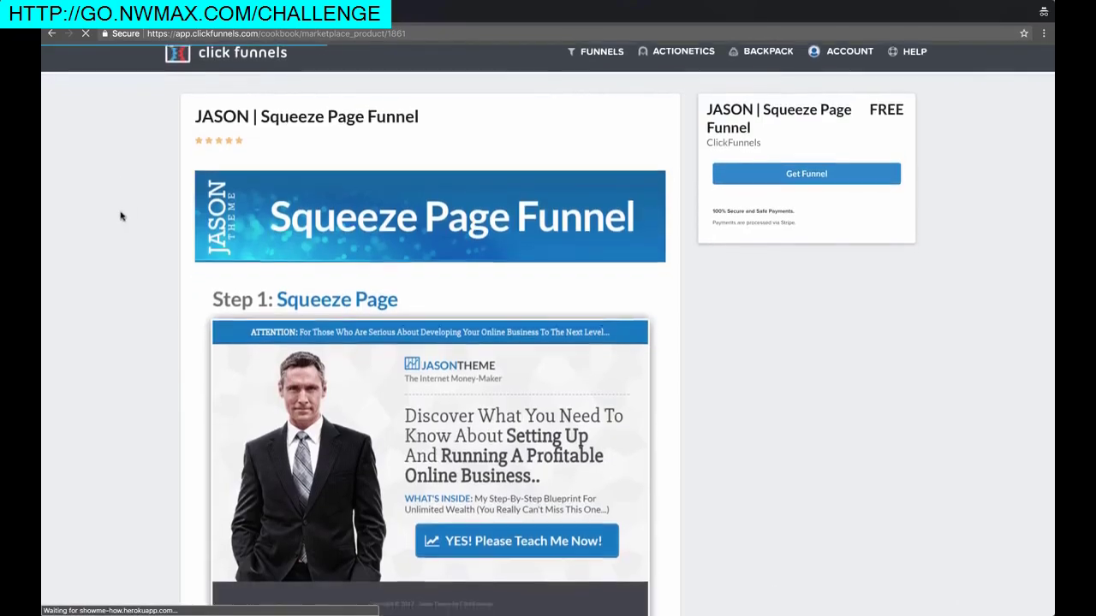
scroll(122, 216, up, 1)
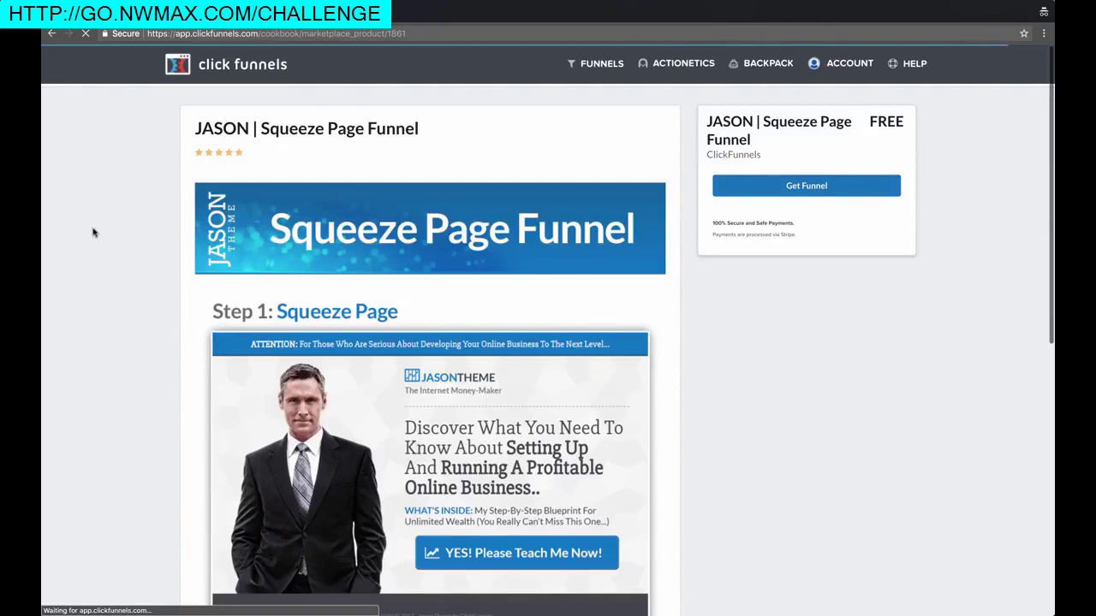
scroll(86, 232, down, 2)
scroll(76, 232, down, 2)
scroll(75, 231, down, 2)
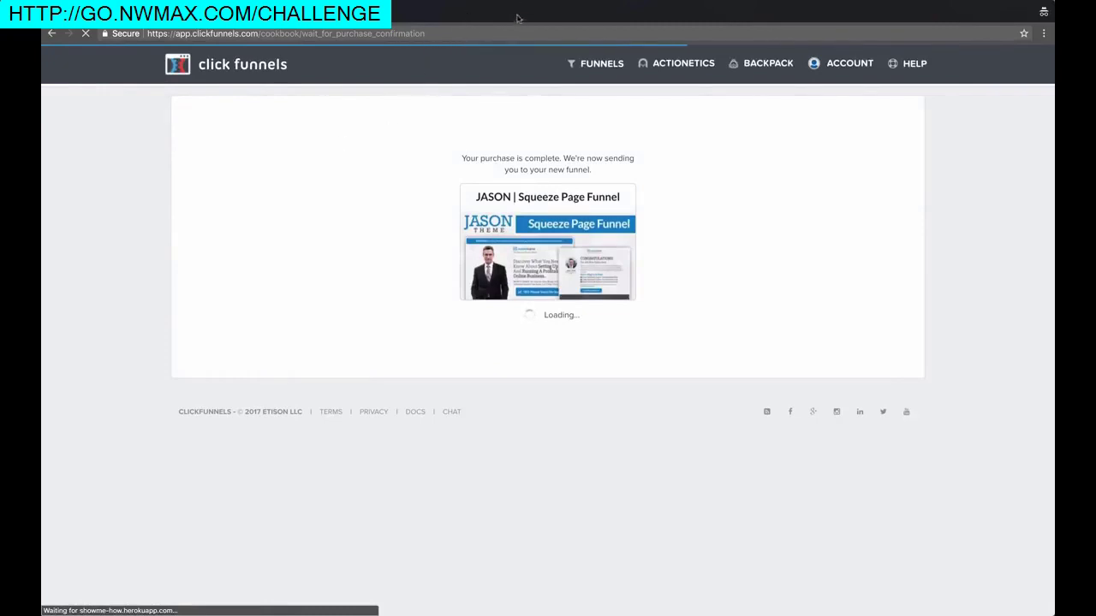
click(511, 2)
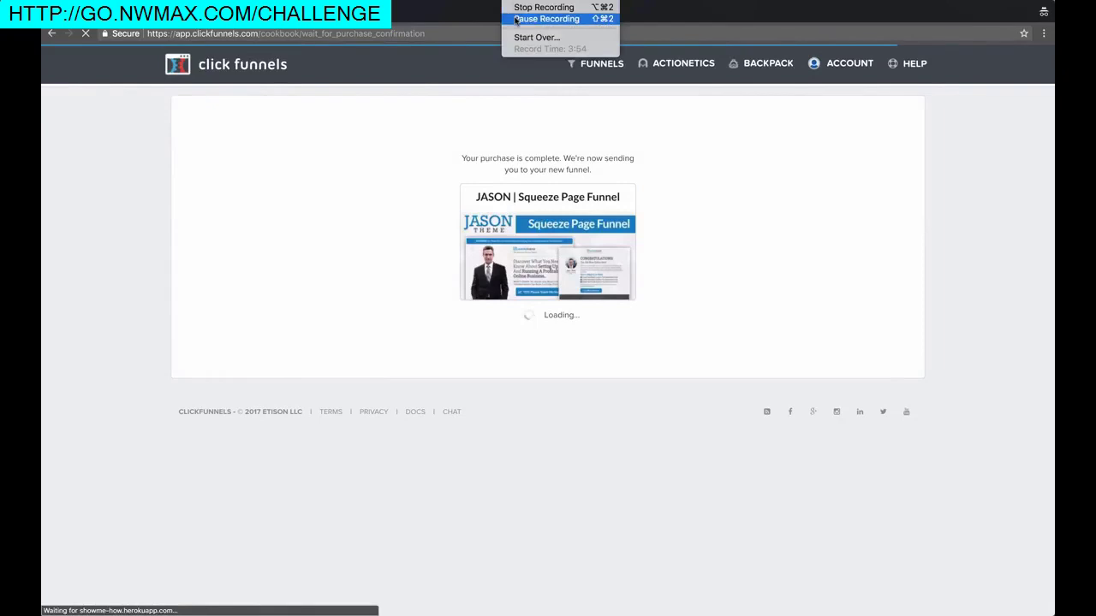
Step: Open the JASON funnel's Squeeze Page step in the page editor
click(539, 25)
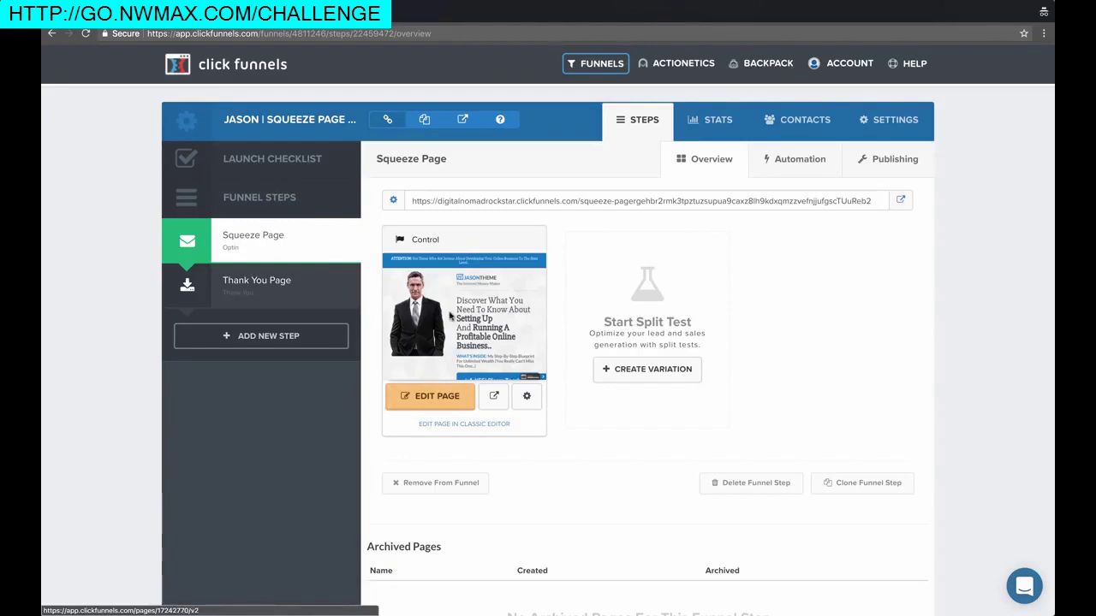
click(441, 397)
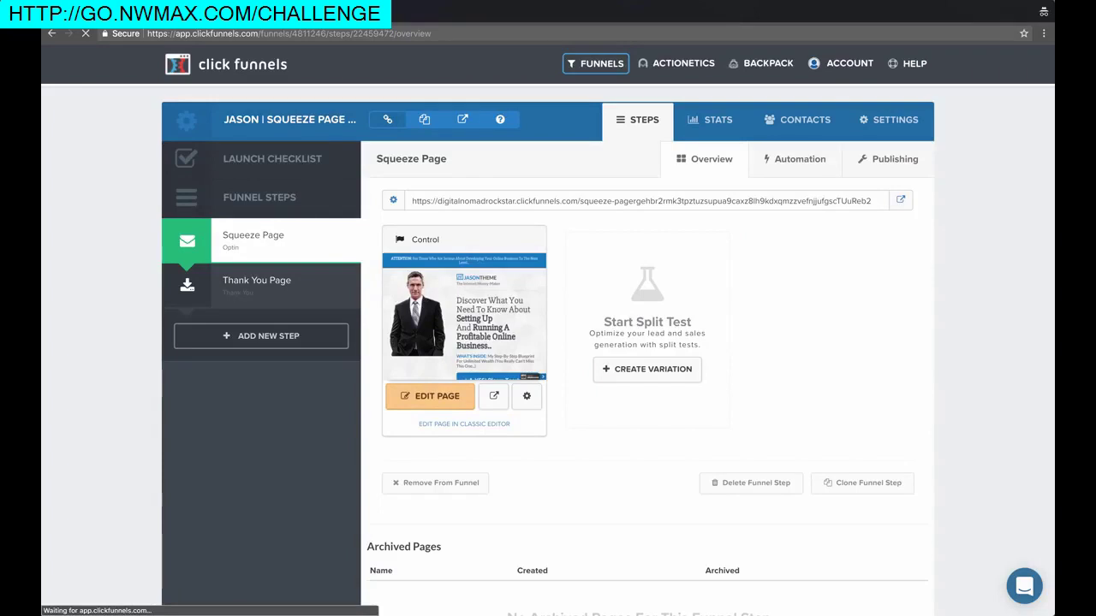
click(512, 1)
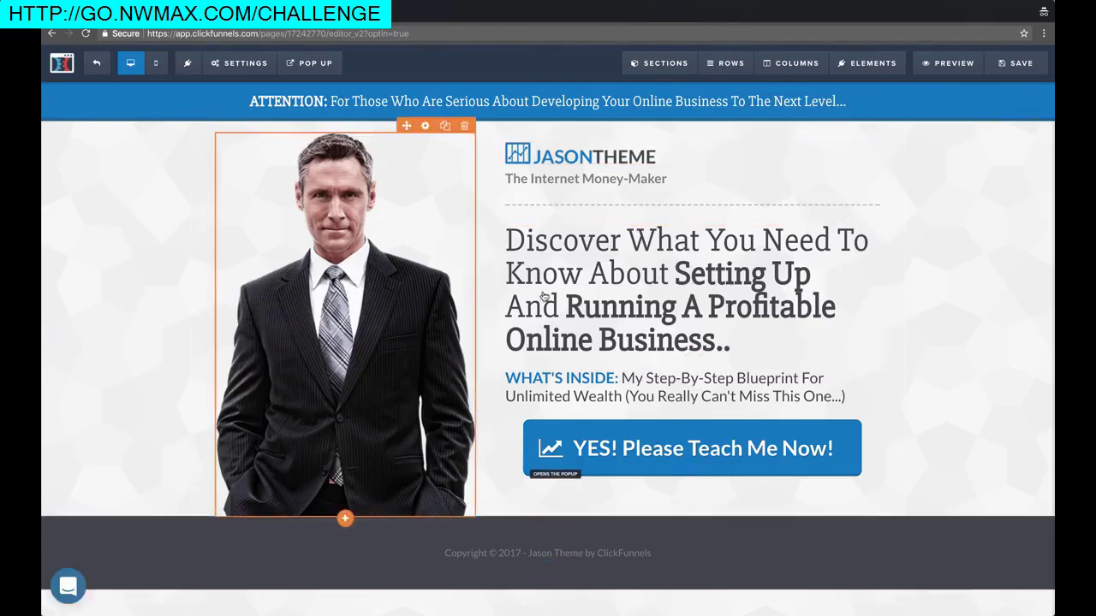
Step: Drag the man's photo above the headline, then return it to the left column
mouse_move(570, 241)
mouse_down()
mouse_move(641, 222)
mouse_move(360, 202)
mouse_up()
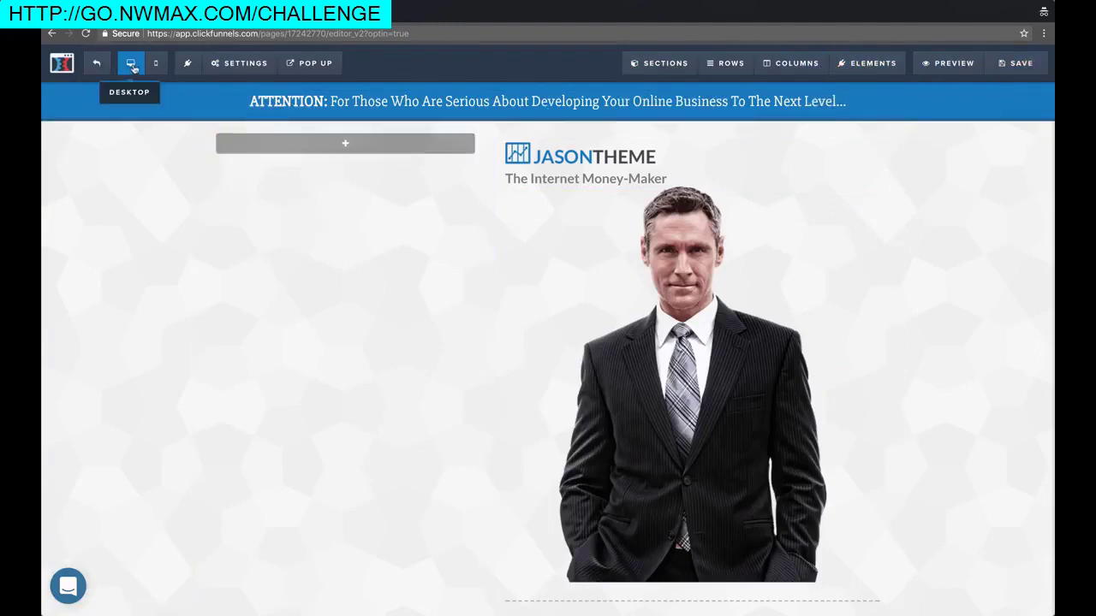
mouse_move(240, 63)
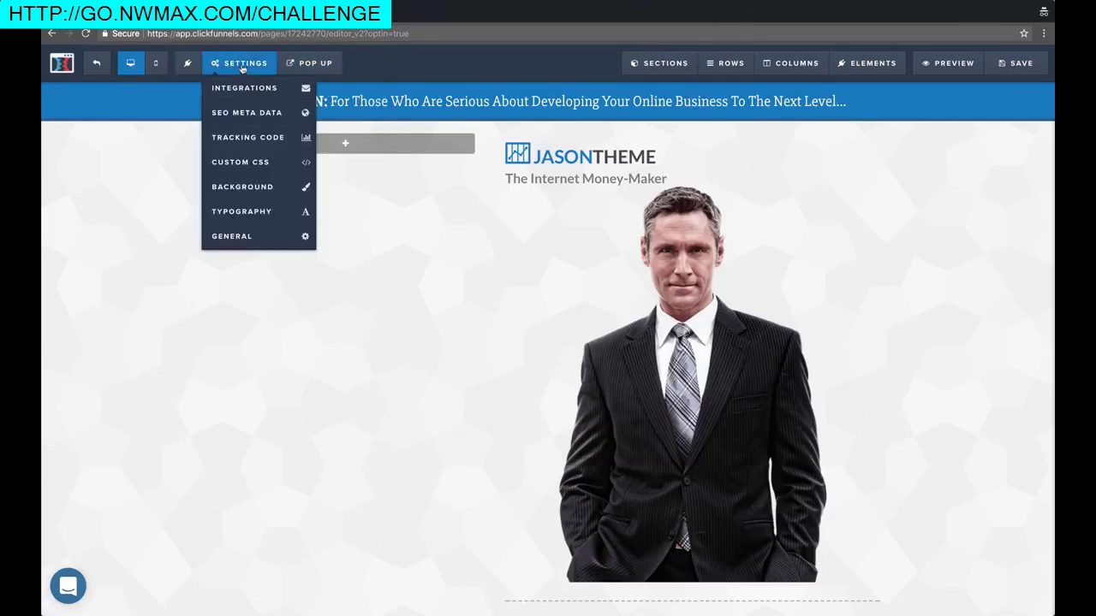
mouse_move(692, 367)
mouse_down()
mouse_move(367, 233)
mouse_move(344, 147)
mouse_up()
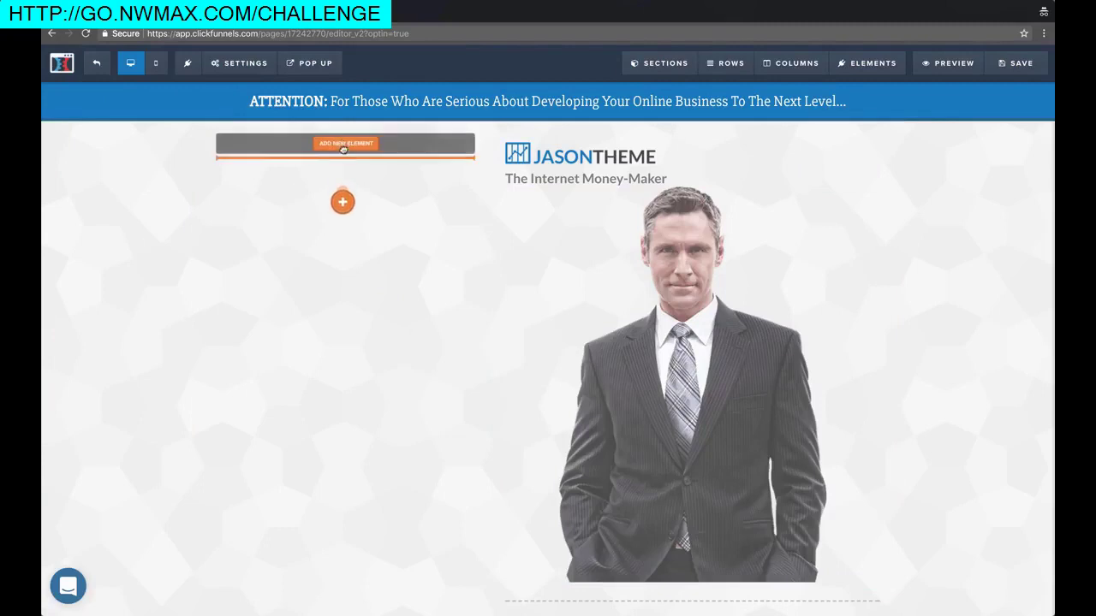
drag(343, 147, 344, 144)
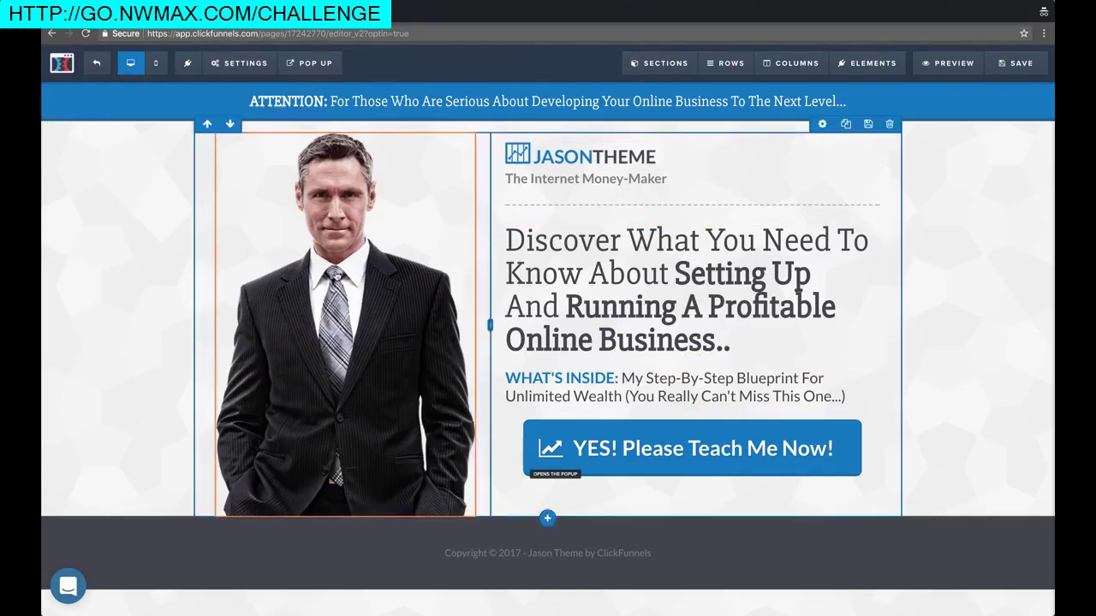
Step: Change 'Online Business' in the headline to 'Adwords Account'
mouse_move(692, 289)
click(631, 285)
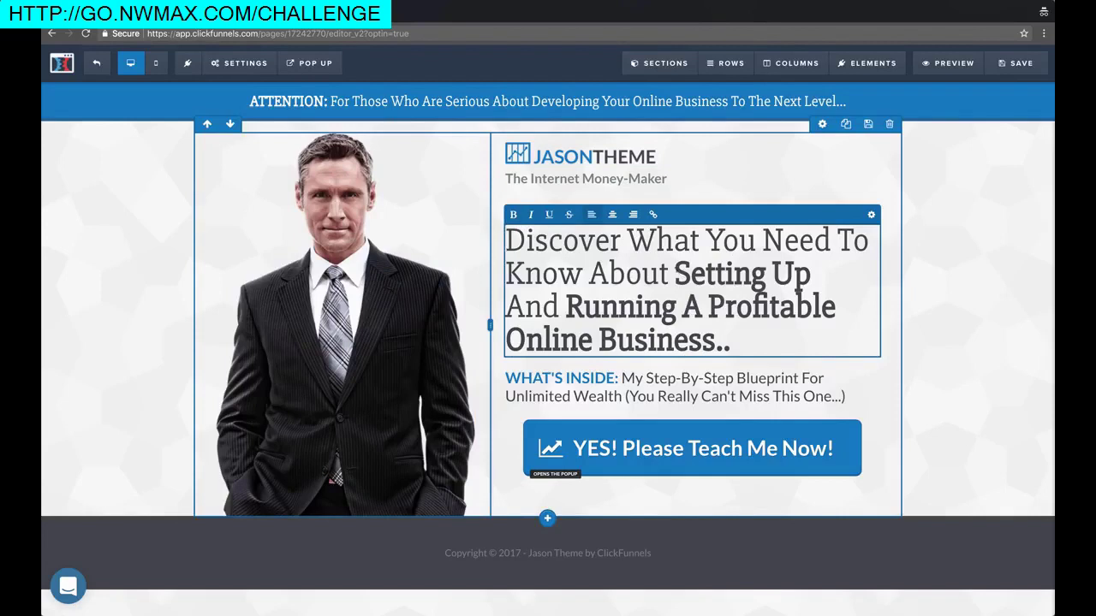
drag(506, 339, 701, 340)
click(564, 306)
drag(715, 341, 510, 339)
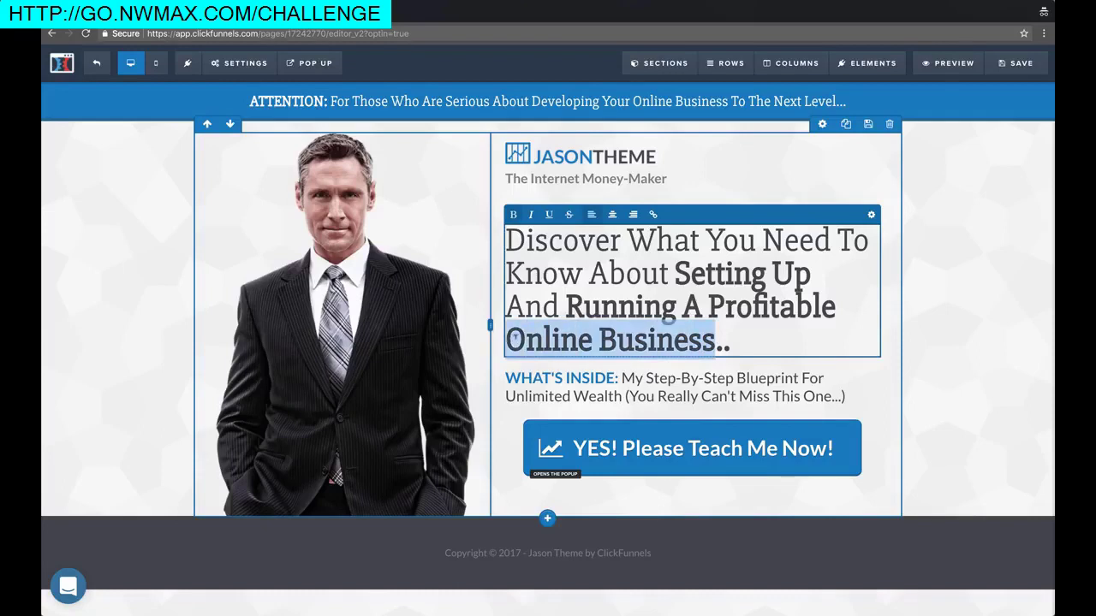
text(Adwords Account)
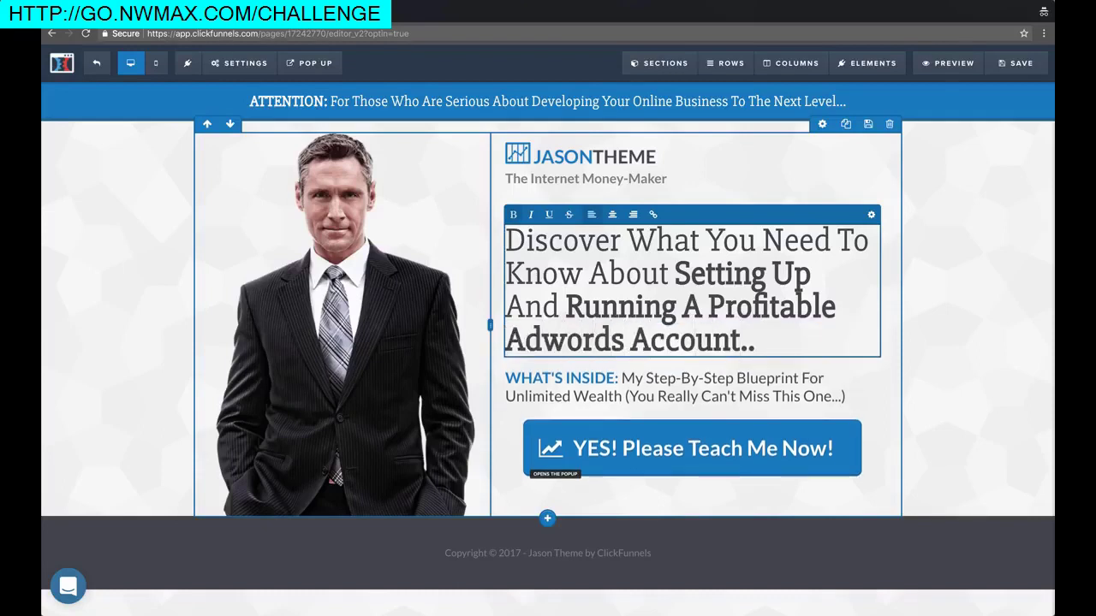
Step: Rewrite the WHAT'S INSIDE blurb for Adwords, adding 'Even If You're A Total Beginner'
click(622, 399)
drag(622, 397, 508, 397)
text(Prof)
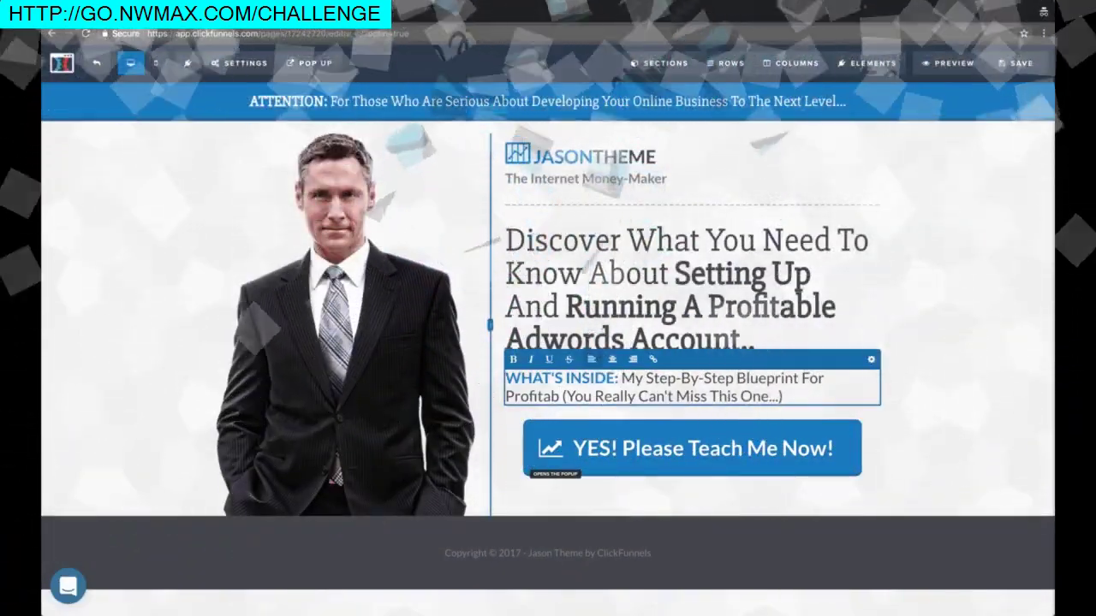
text(ility On Adwords)
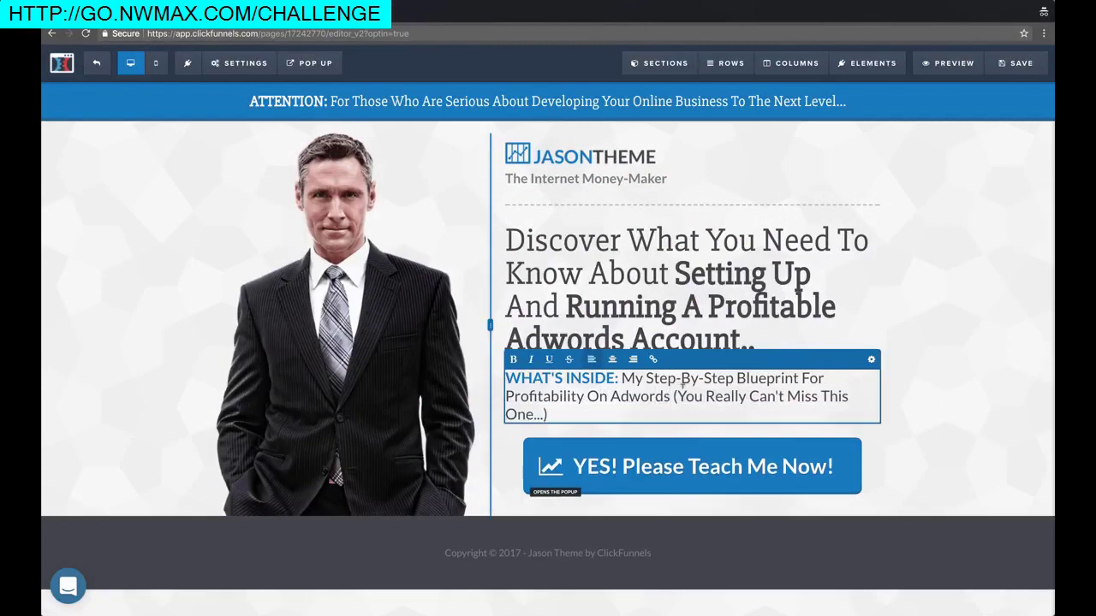
drag(675, 396, 543, 415)
text(Ev)
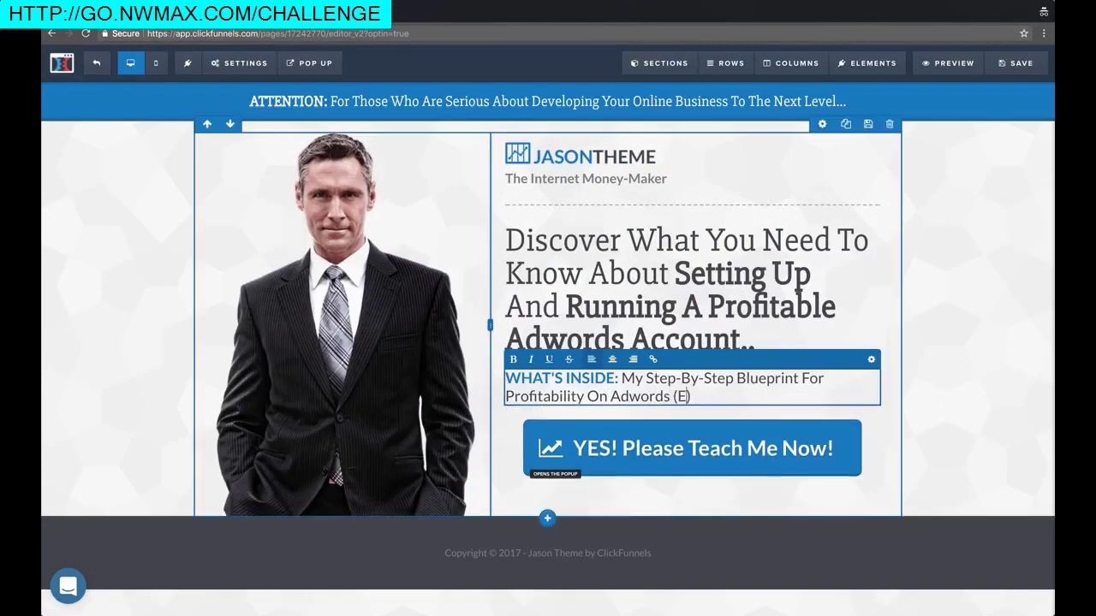
text(en If You're A Total Beginner)
click(970, 337)
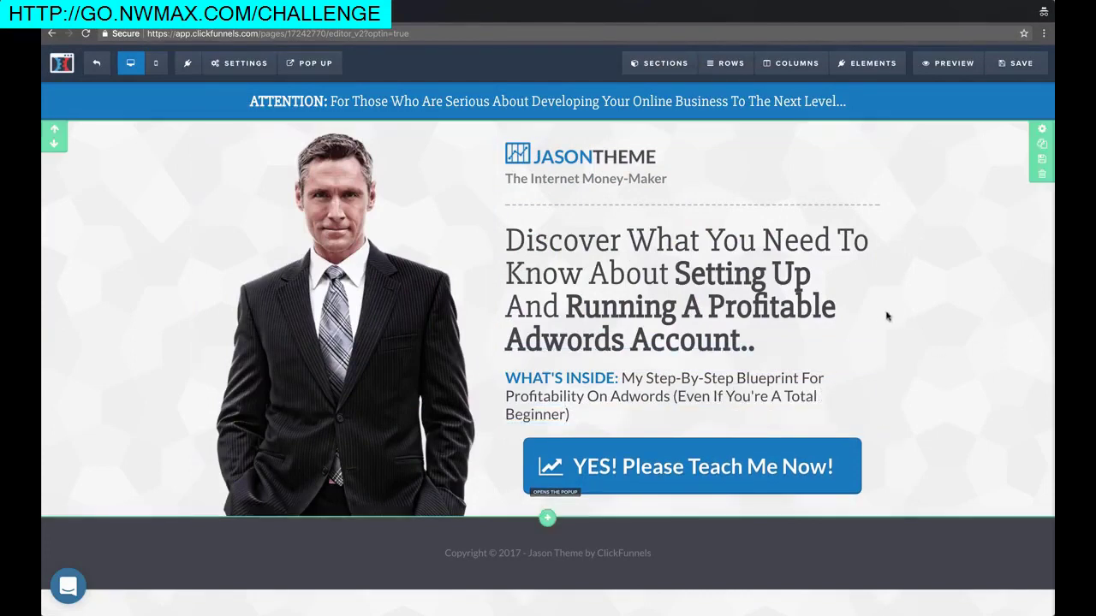
Step: Replace 'Internet Money-Maker' in the subtitle with 'Nomad Brad'
click(592, 186)
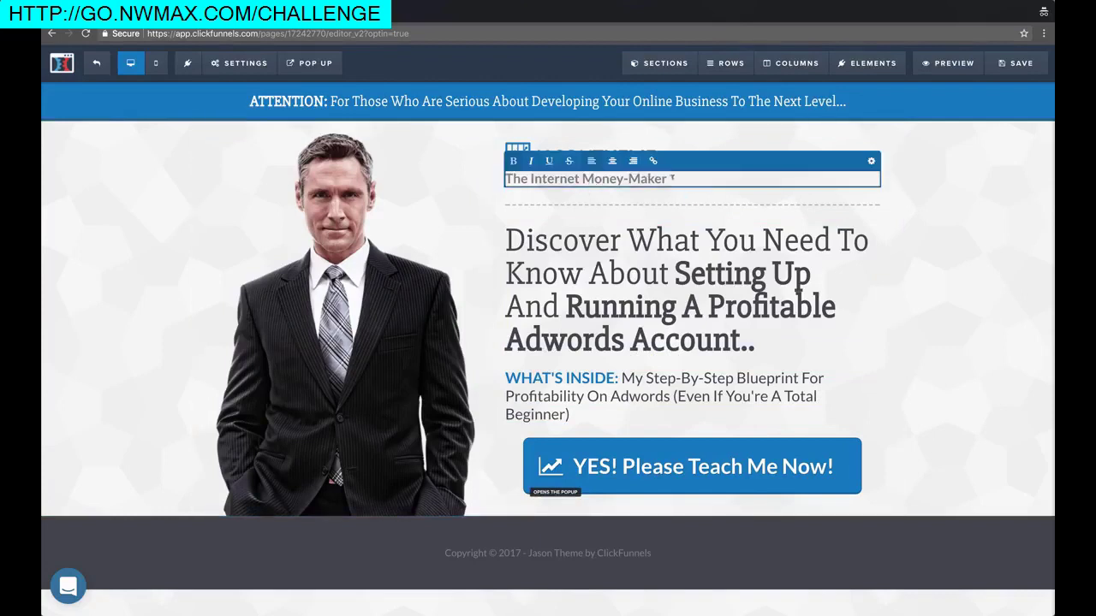
drag(669, 180, 508, 178)
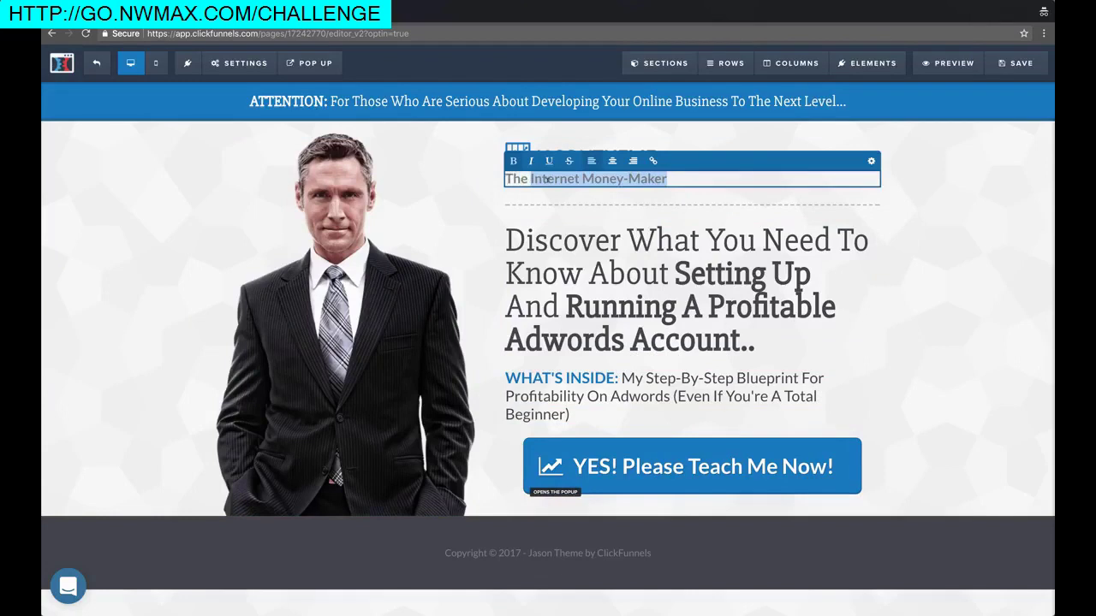
text(Nomad Brad)
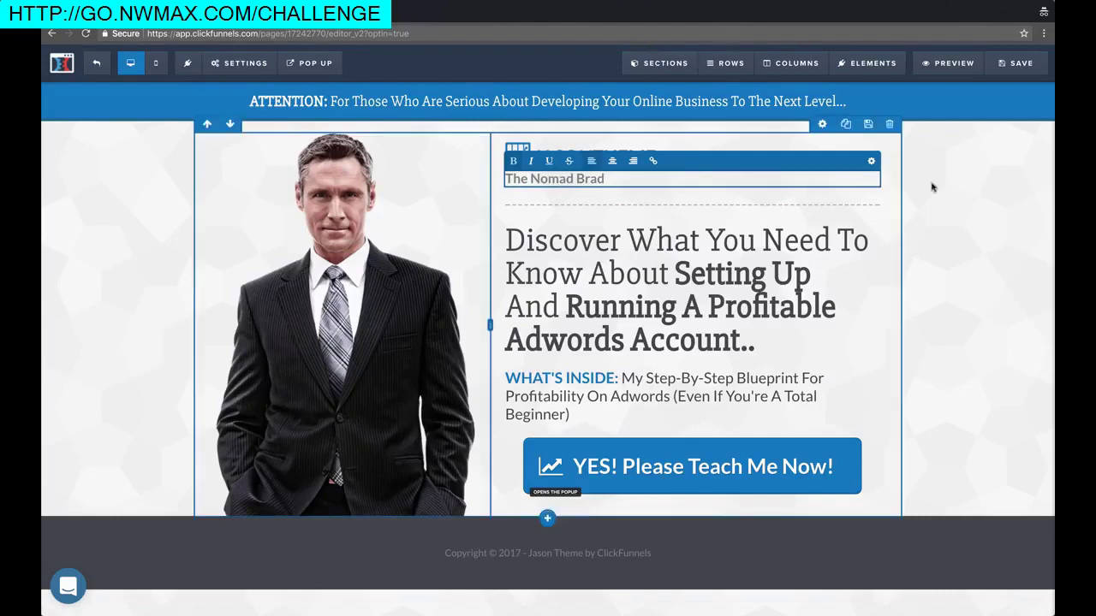
click(968, 183)
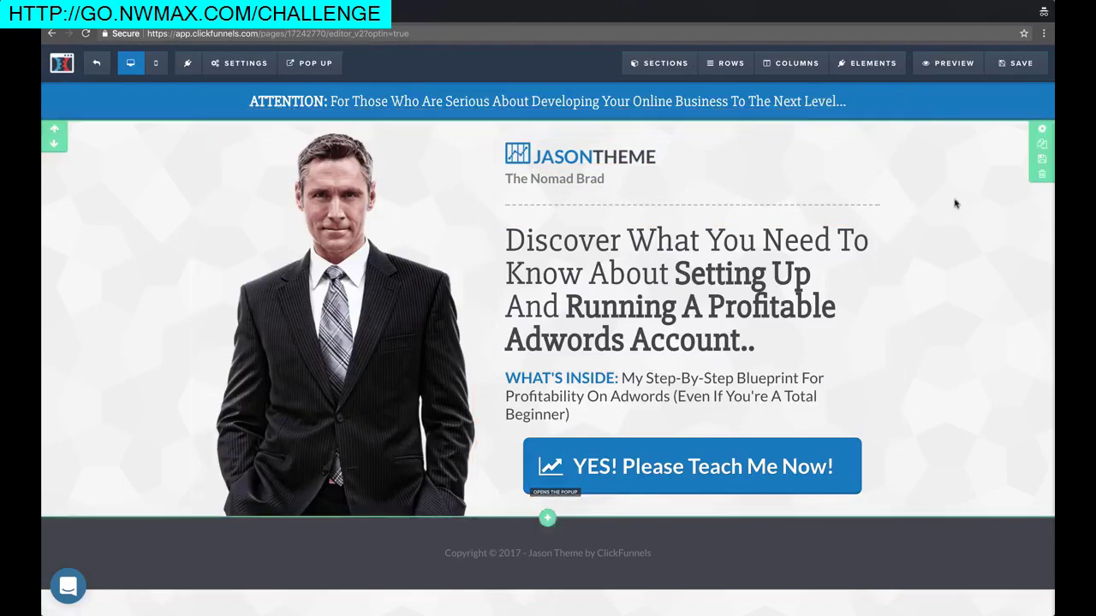
Step: Change the banner's 'Developing' to 'Growing' and the footer credit to 'Digital Nomad Rockstar'
click(537, 101)
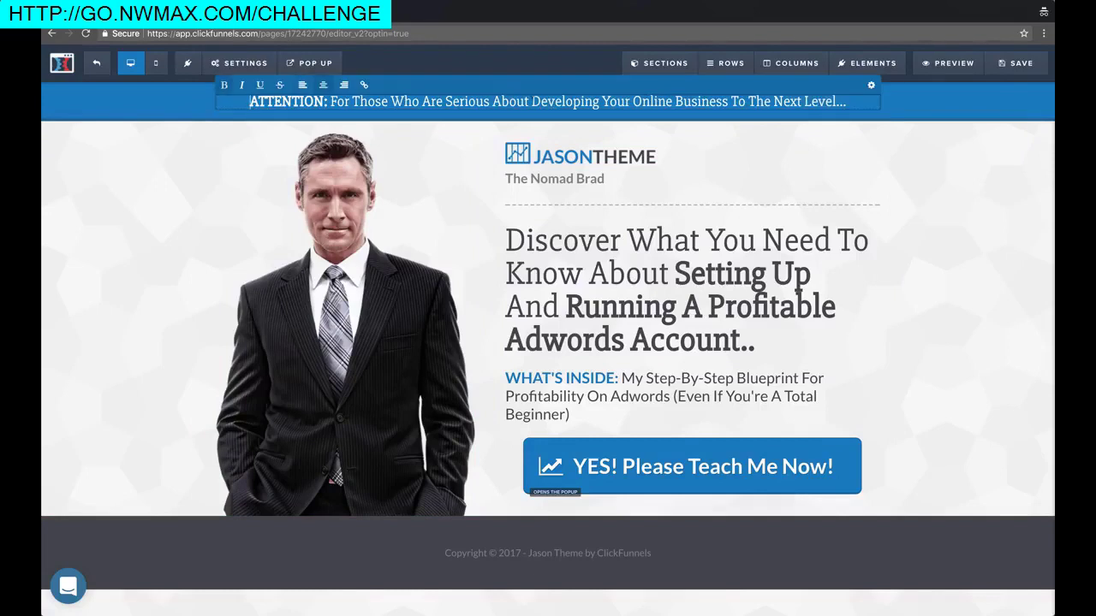
double_click(541, 101)
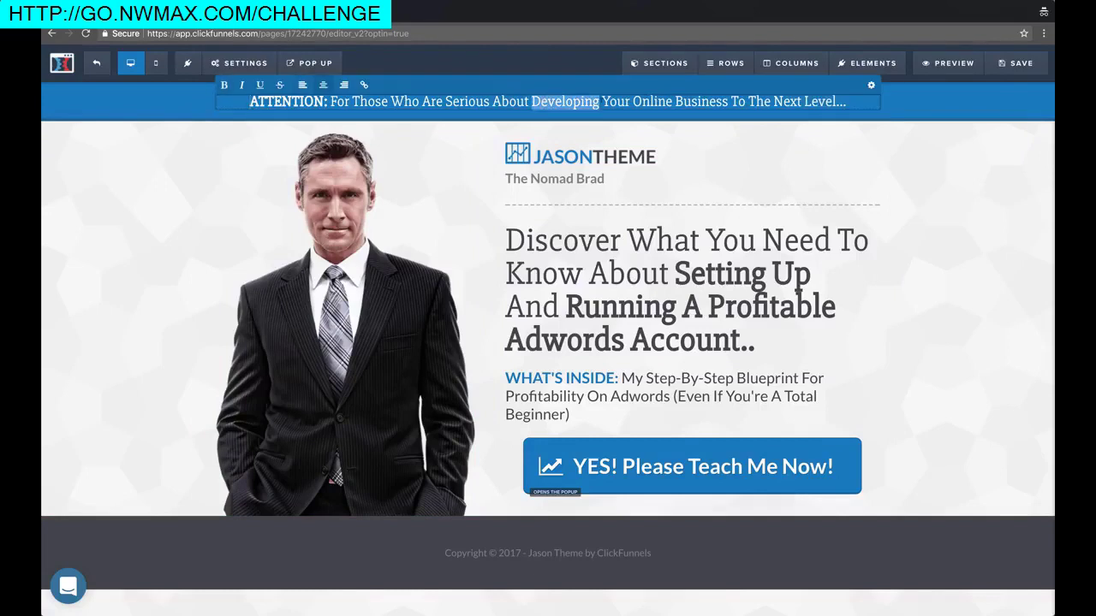
text(Growing)
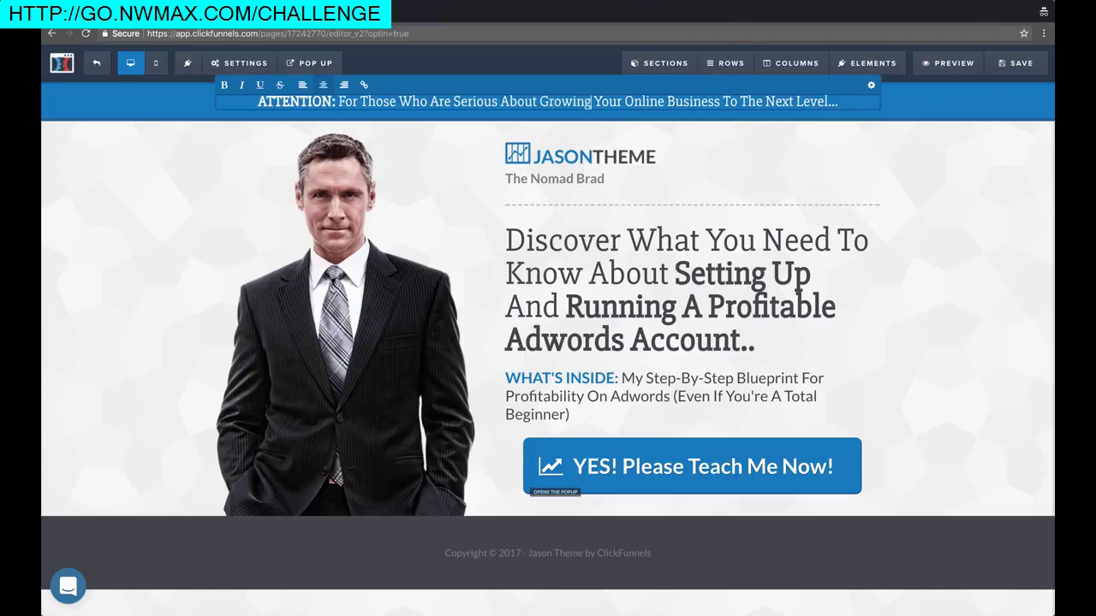
click(660, 176)
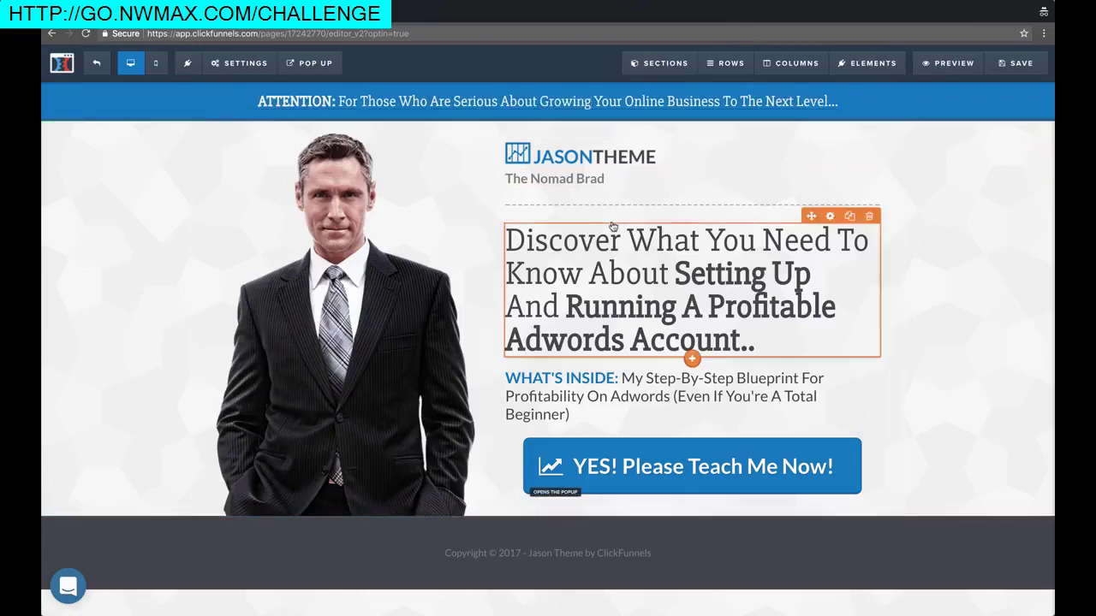
mouse_move(547, 548)
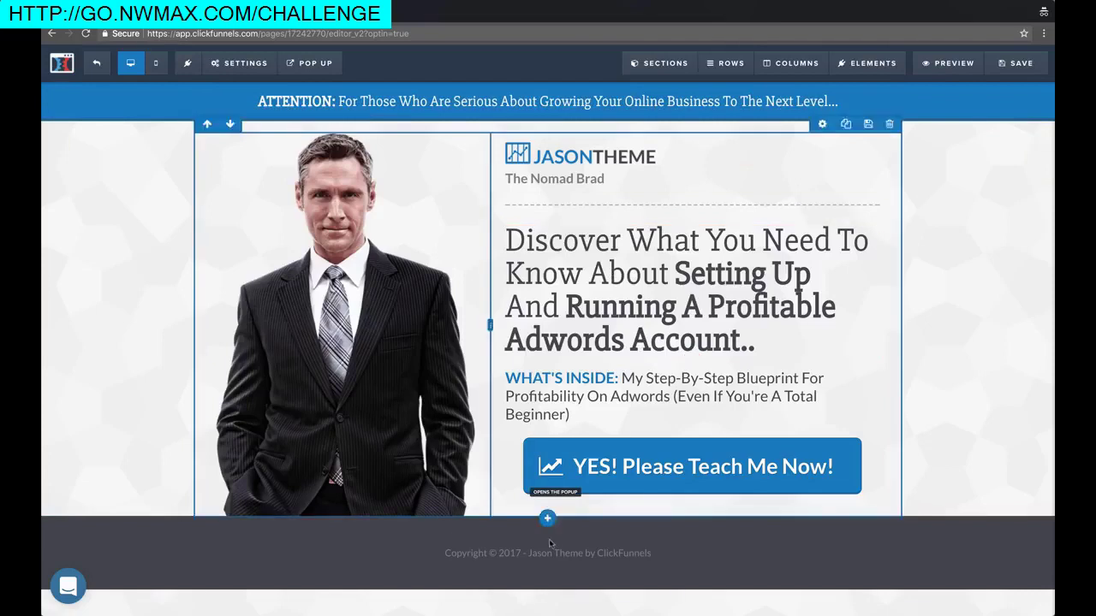
click(594, 555)
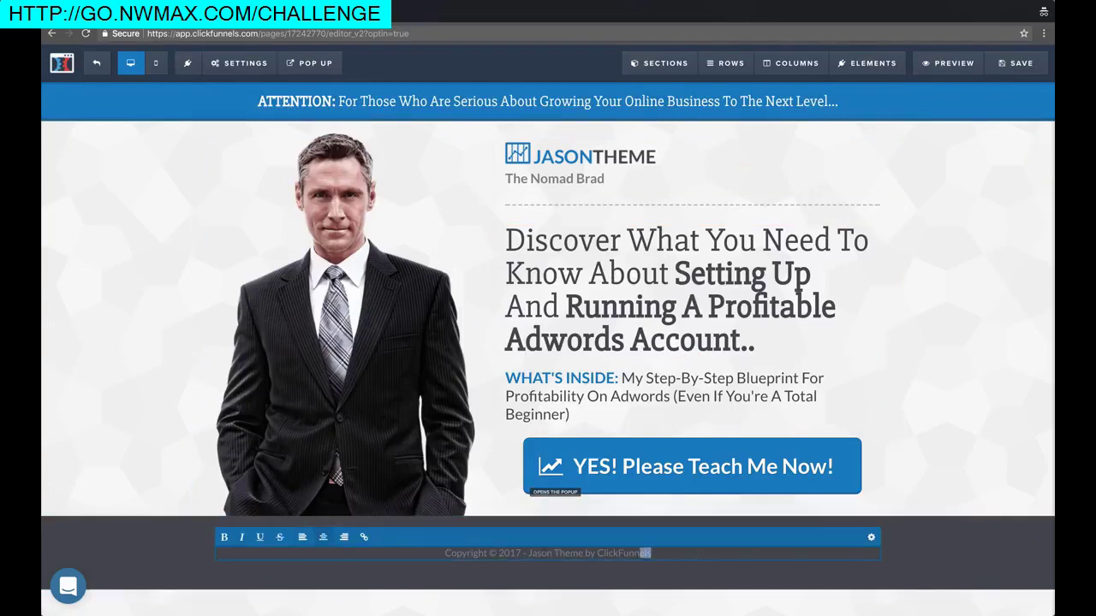
drag(641, 553, 528, 553)
text(Dig)
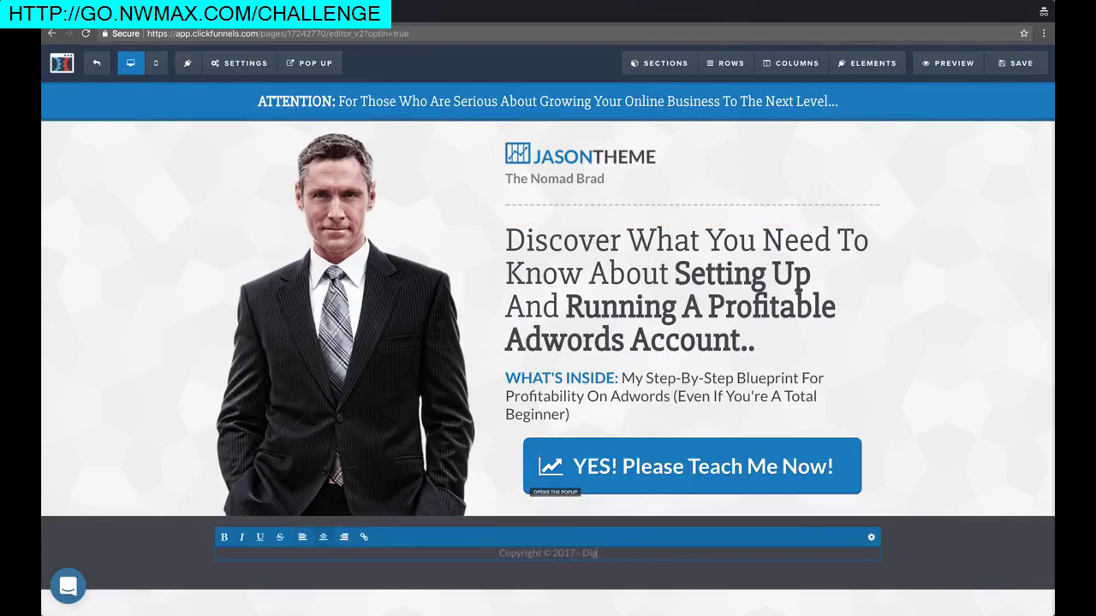
text(ital Nomad Rockstar)
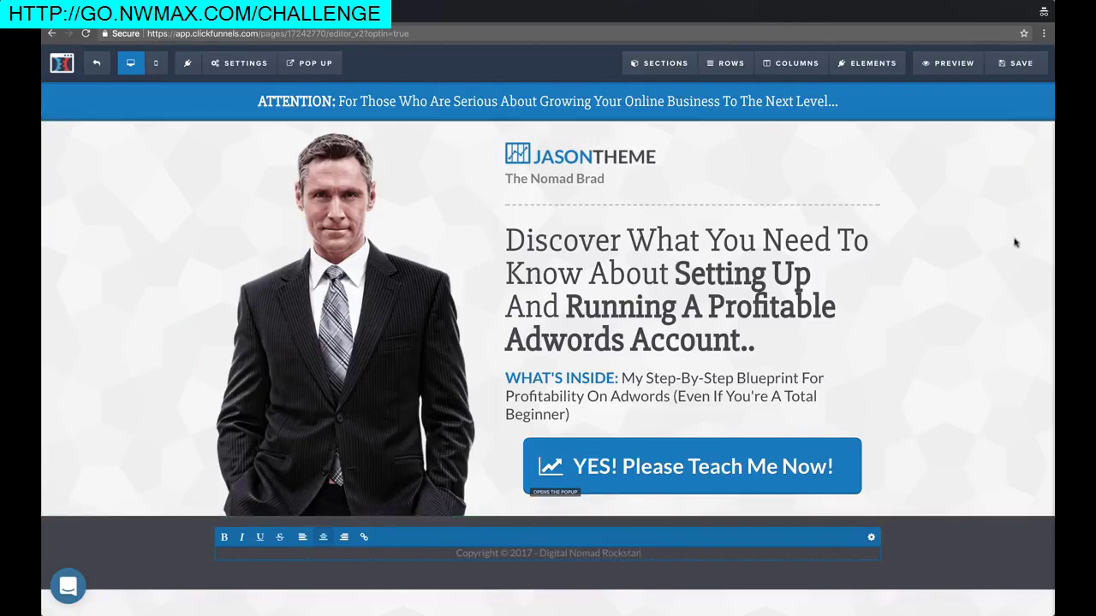
Step: Save the page and set the YES! Please Teach Me Now! button to Submit the Form / Page
click(675, 482)
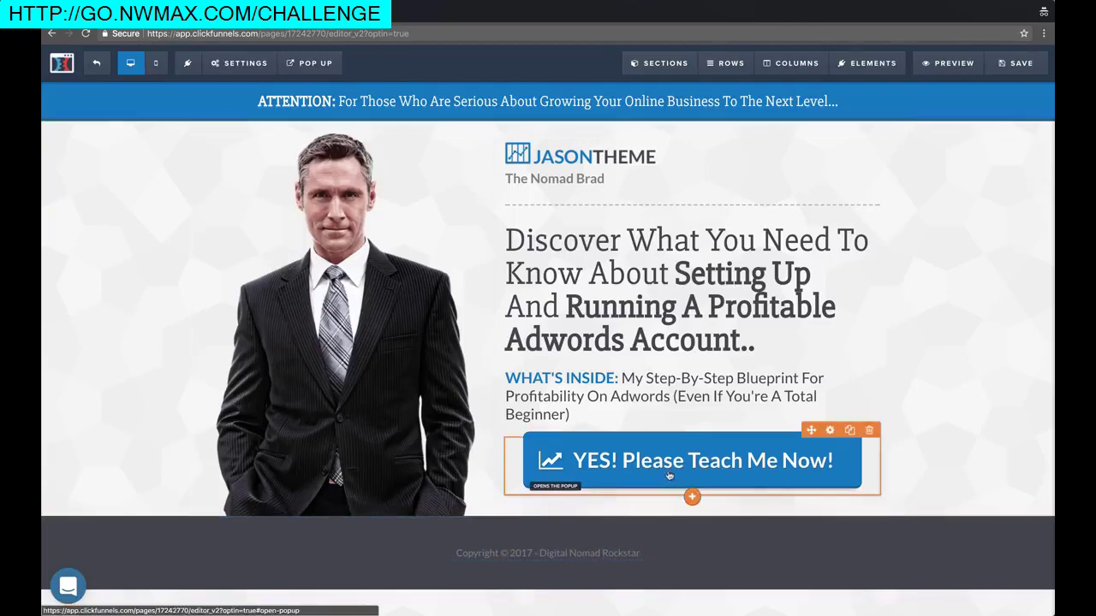
click(1016, 63)
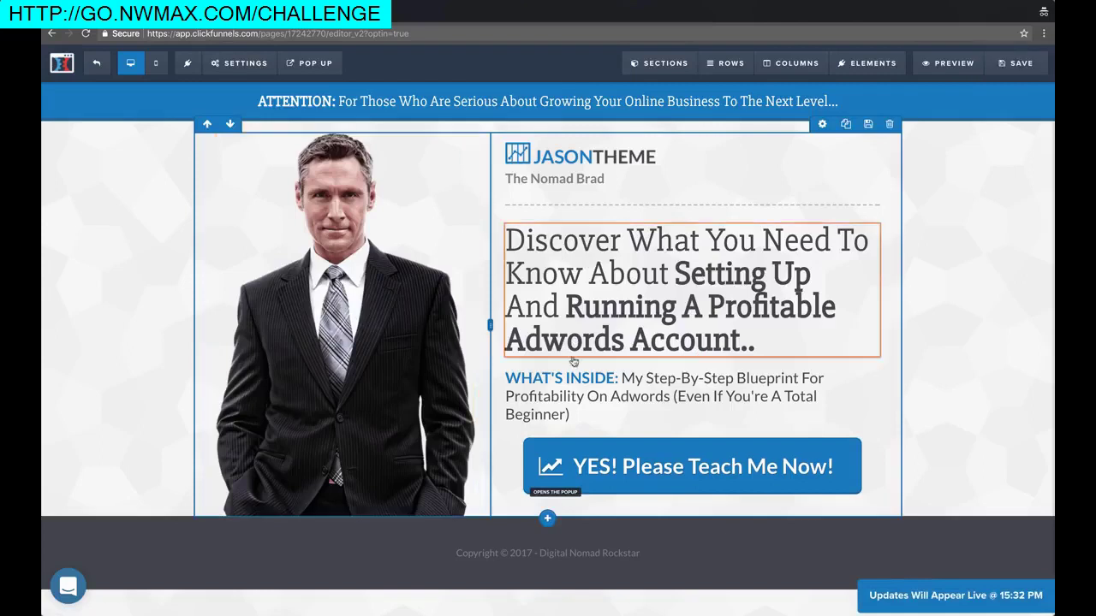
click(660, 470)
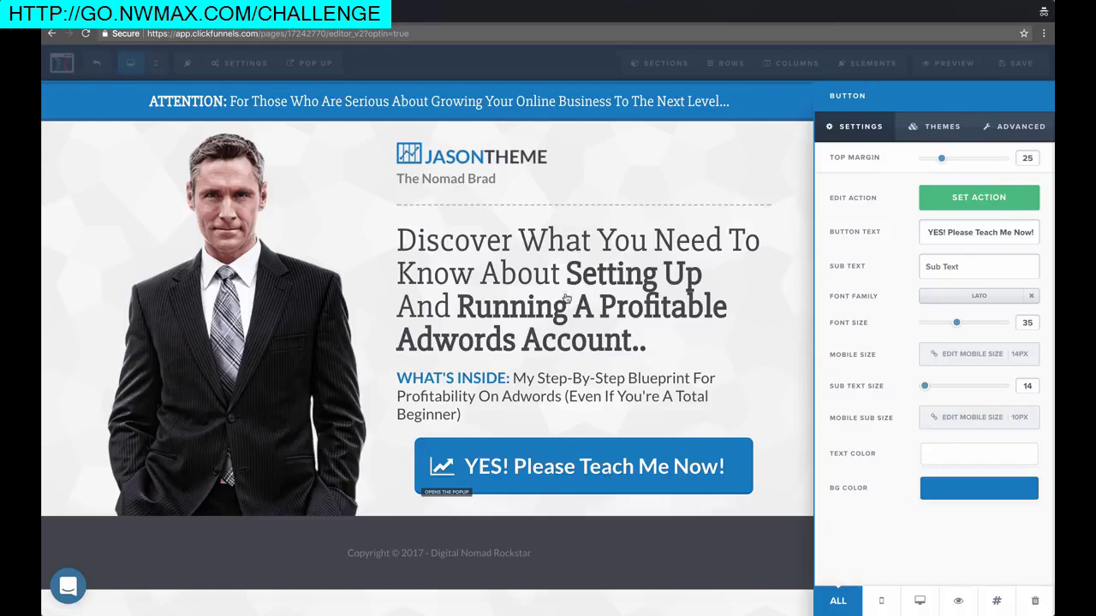
click(993, 200)
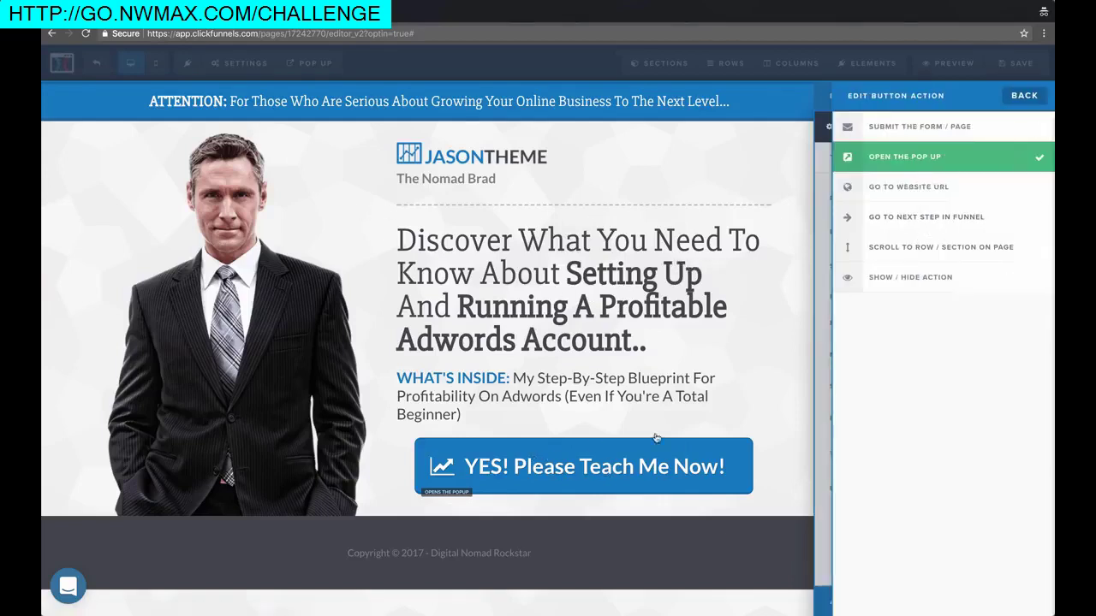
click(912, 187)
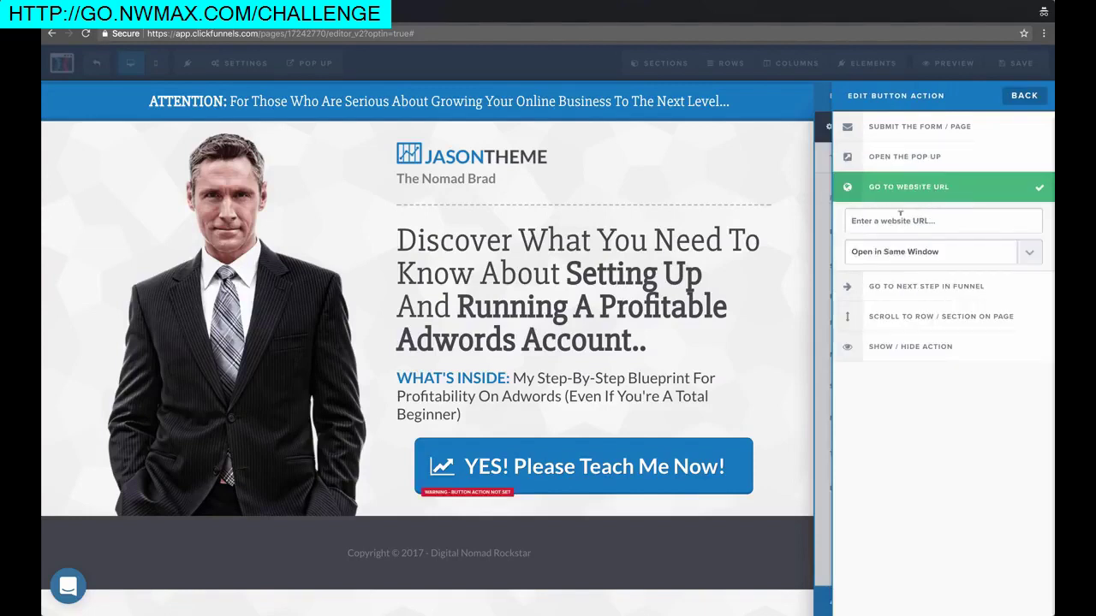
click(930, 286)
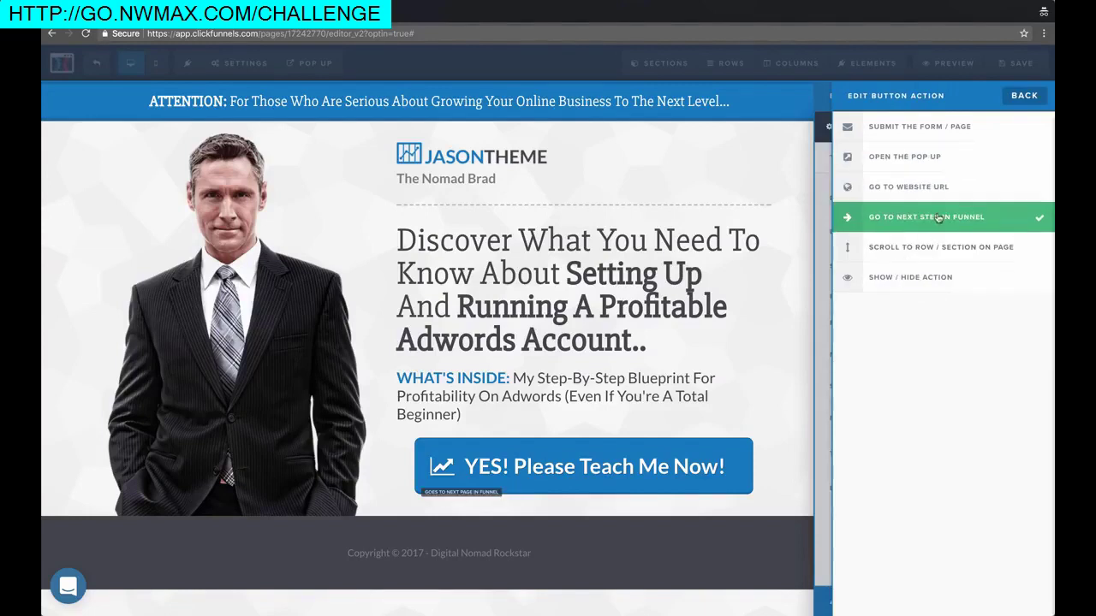
click(923, 133)
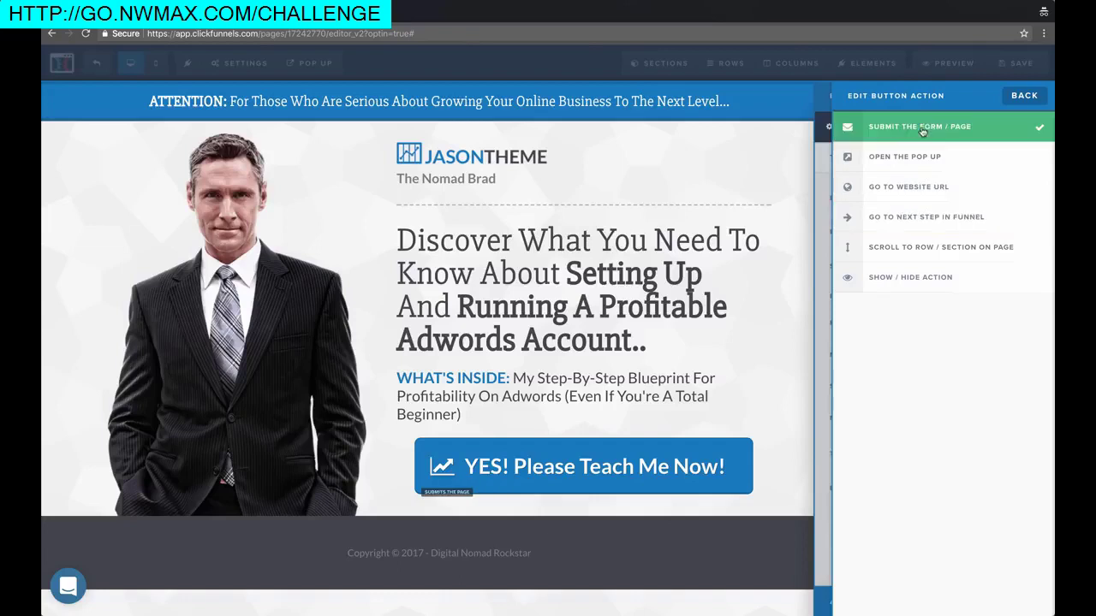
click(1020, 99)
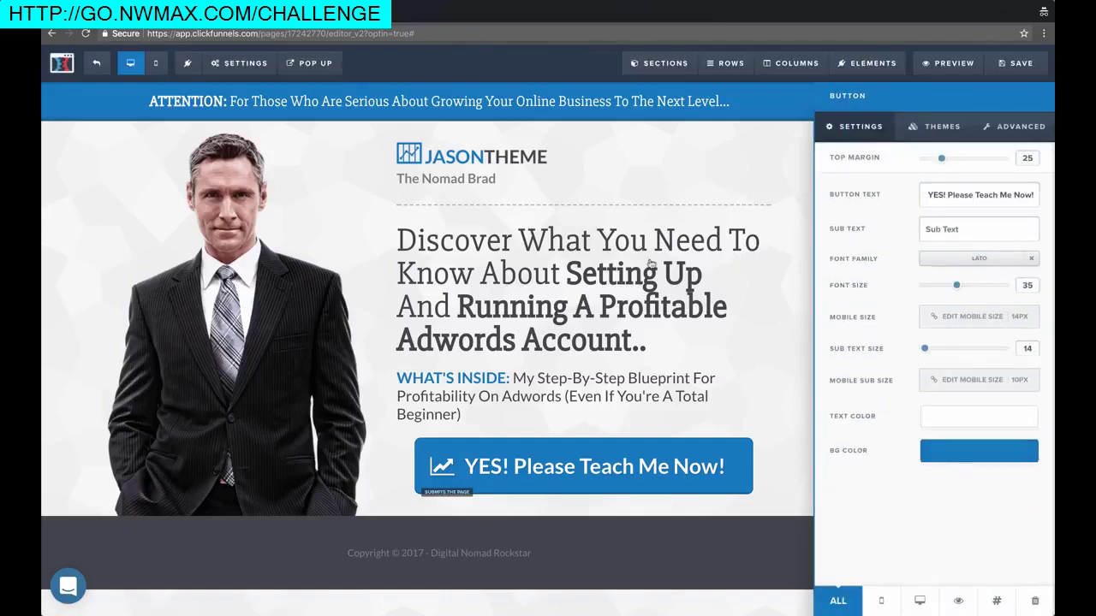
click(650, 264)
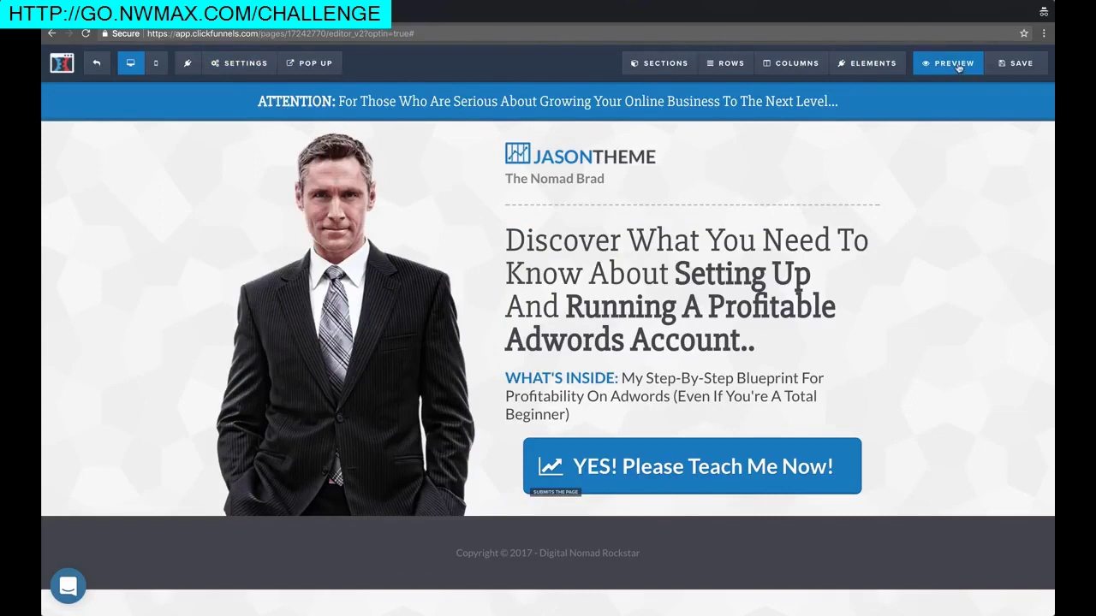
Step: Save the squeeze page and review its Integrations settings without choosing a service
click(1015, 67)
mouse_move(411, 297)
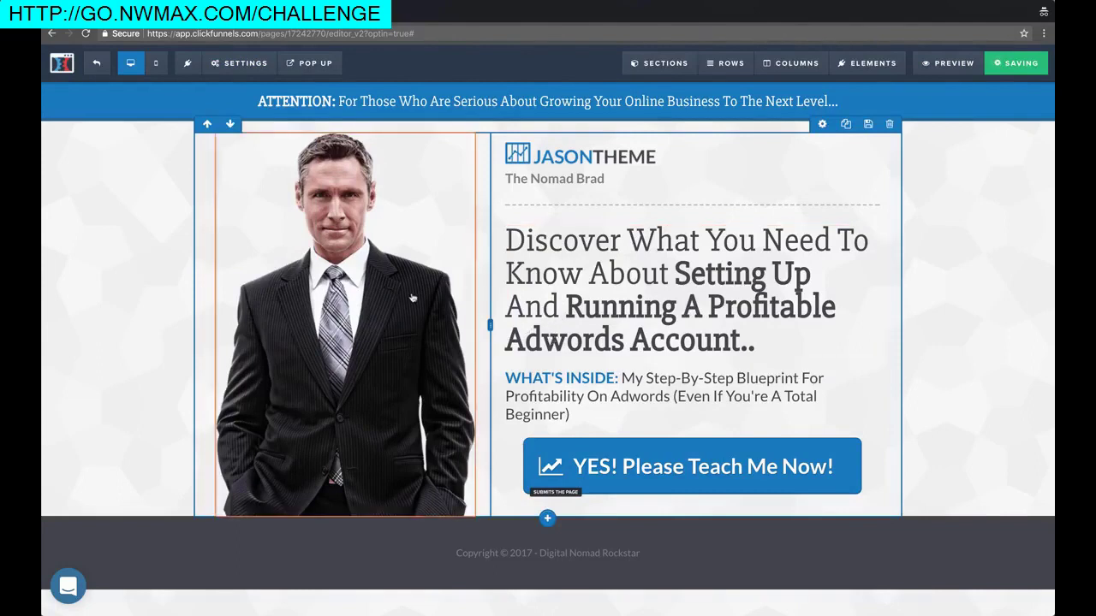
right_click(238, 90)
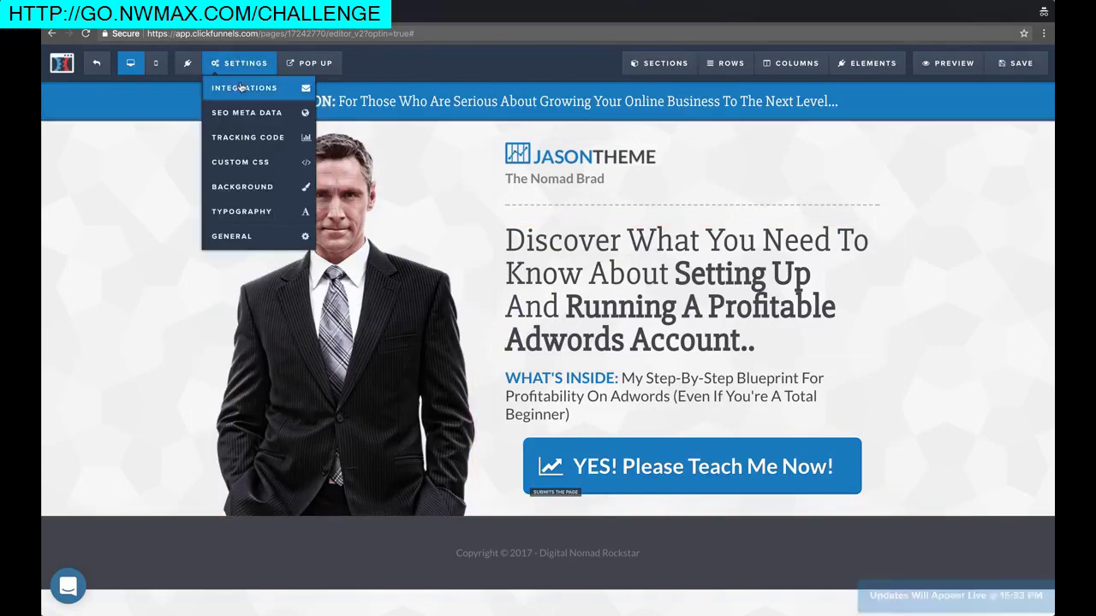
right_click(241, 82)
click(245, 63)
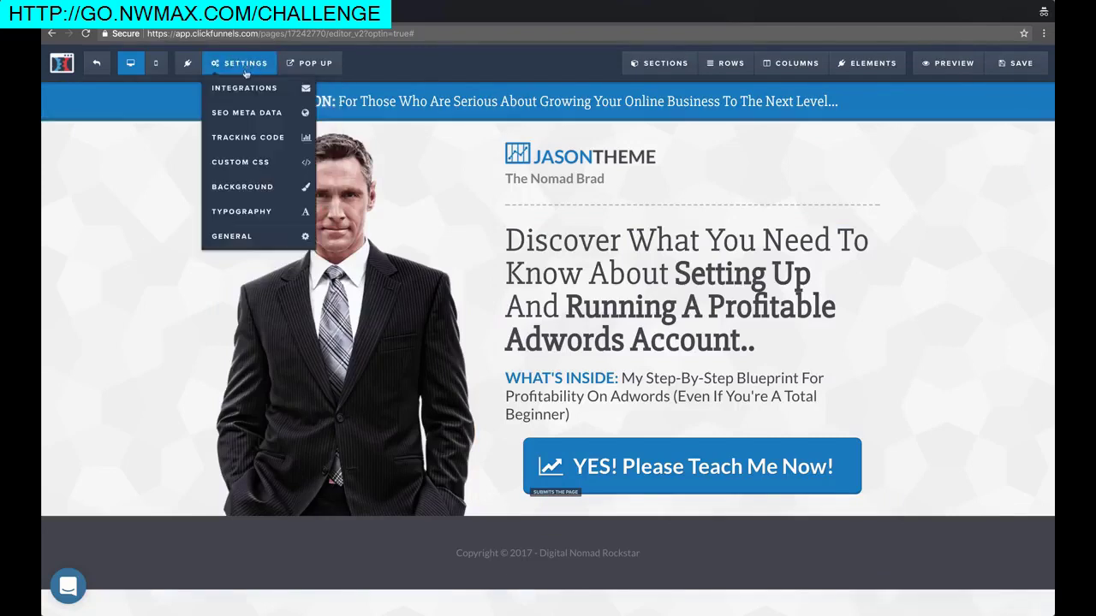
click(277, 90)
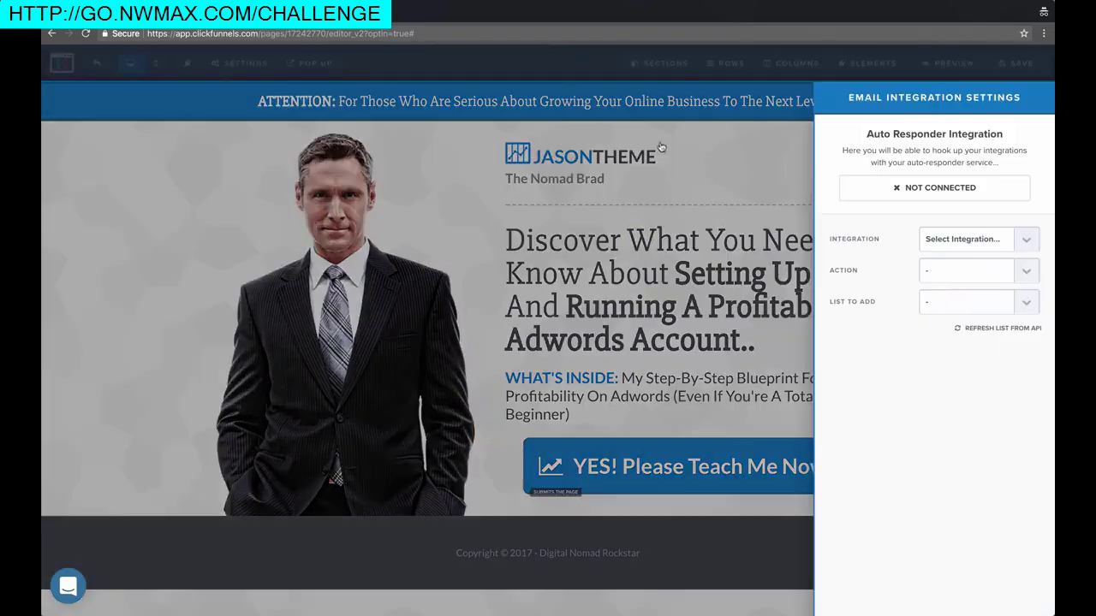
click(961, 245)
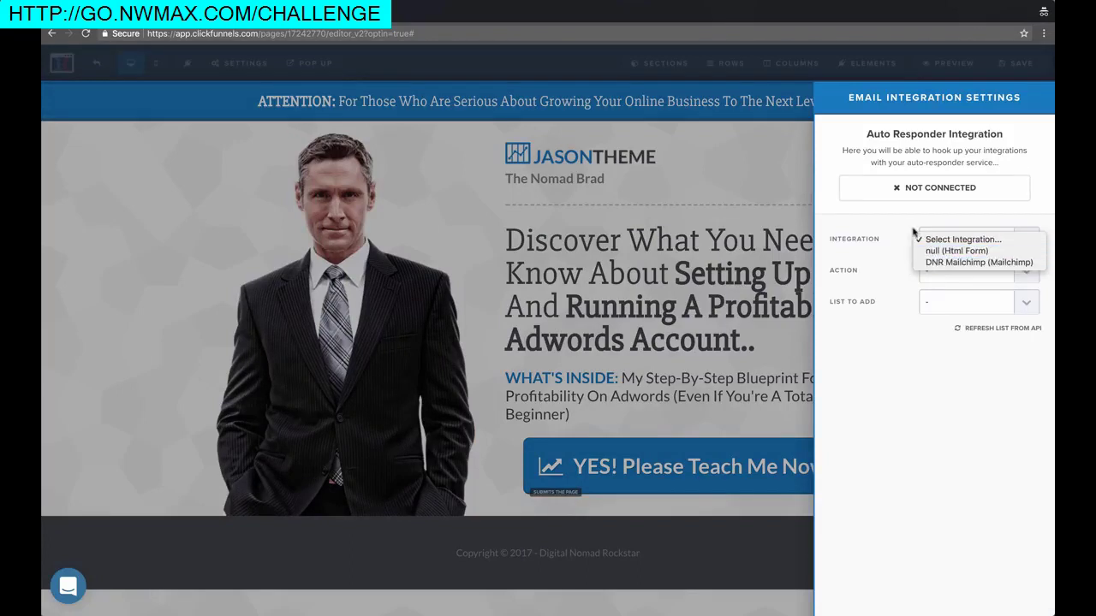
click(946, 241)
click(868, 220)
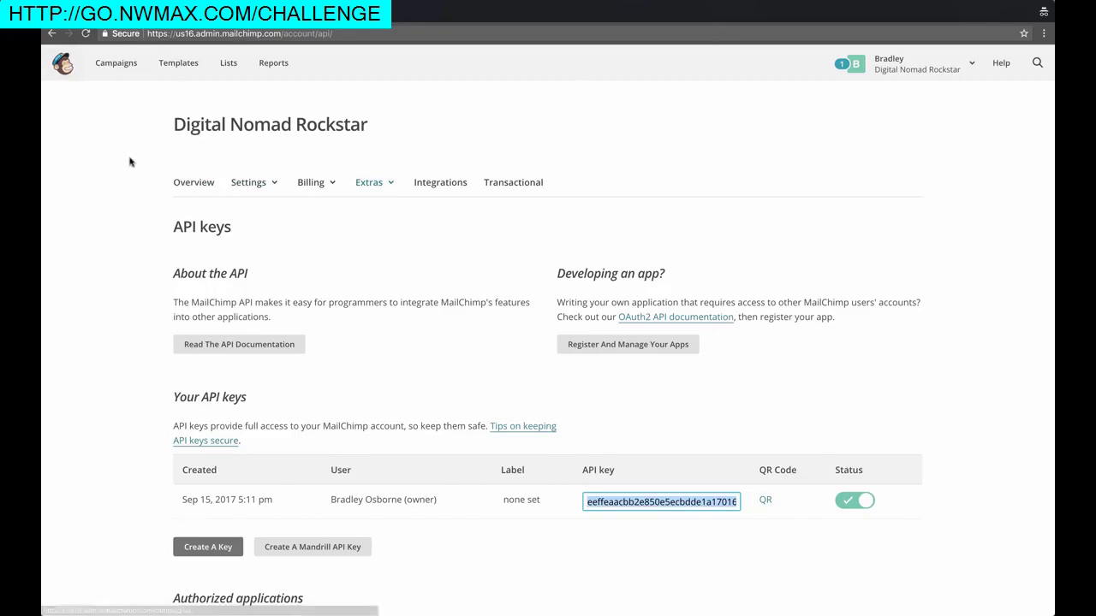
Step: Go to Extras > API keys in Mailchimp and select the account's API key for copying
scroll(129, 239, down, 1)
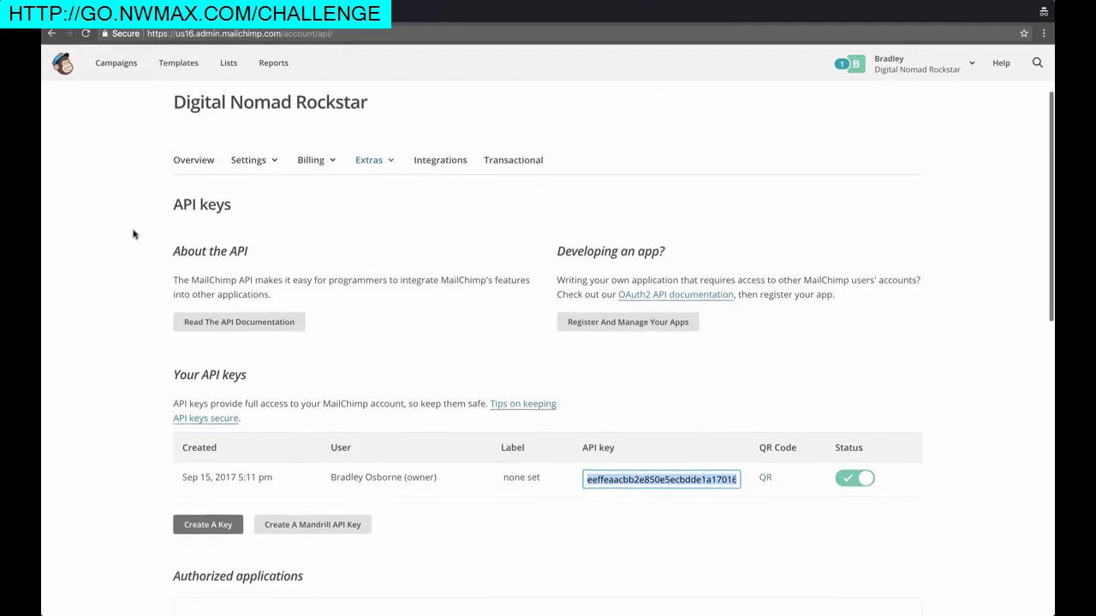
scroll(257, 196, down, 1)
scroll(282, 171, up, 2)
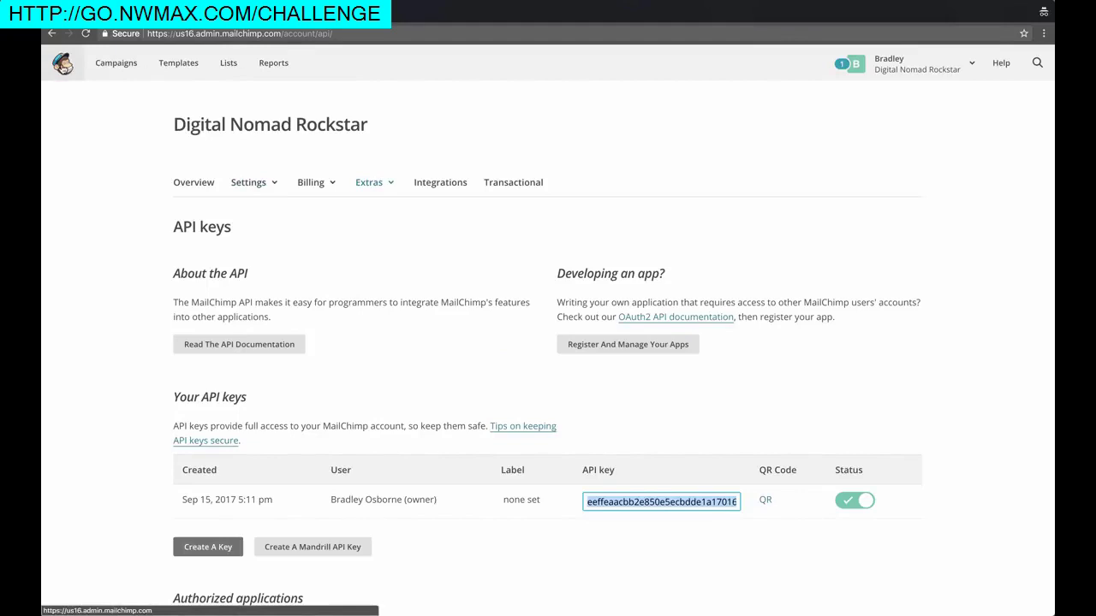
click(116, 63)
click(894, 68)
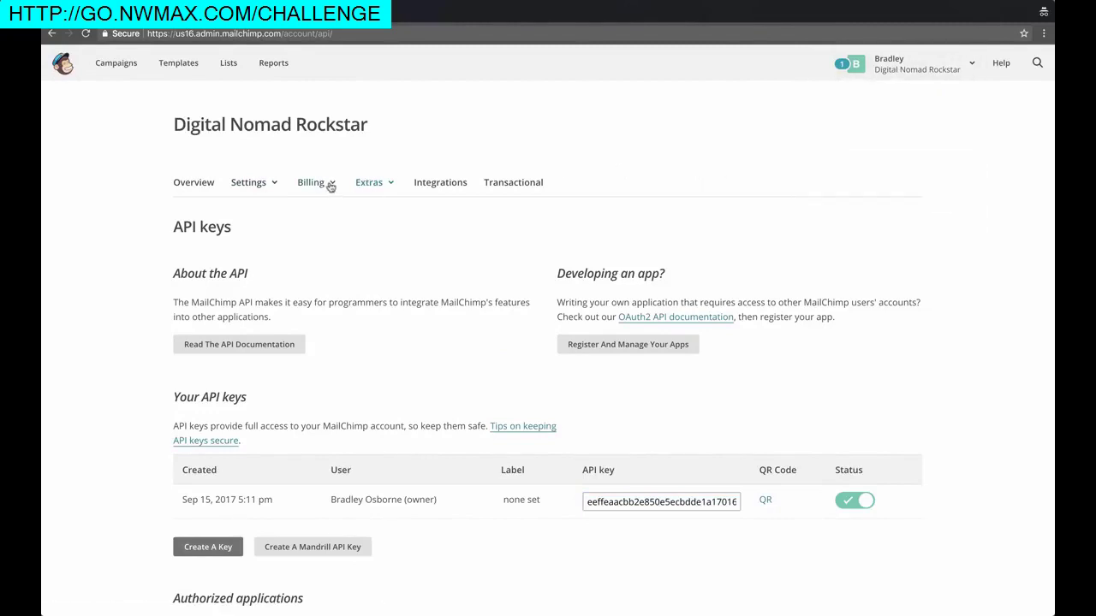
click(376, 183)
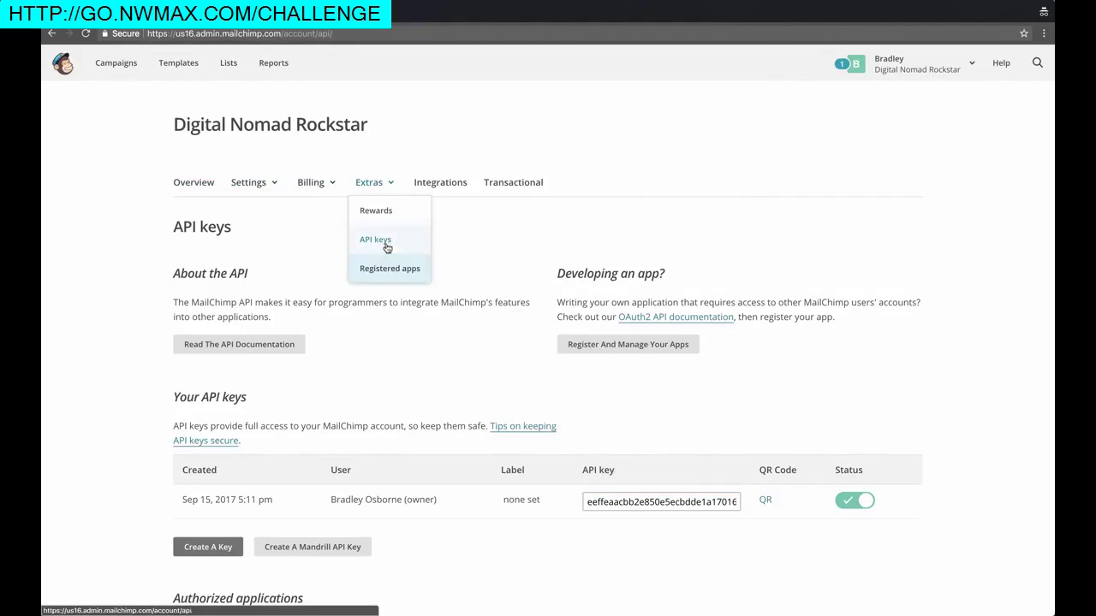
scroll(472, 462, down, 1)
scroll(472, 462, down, 3)
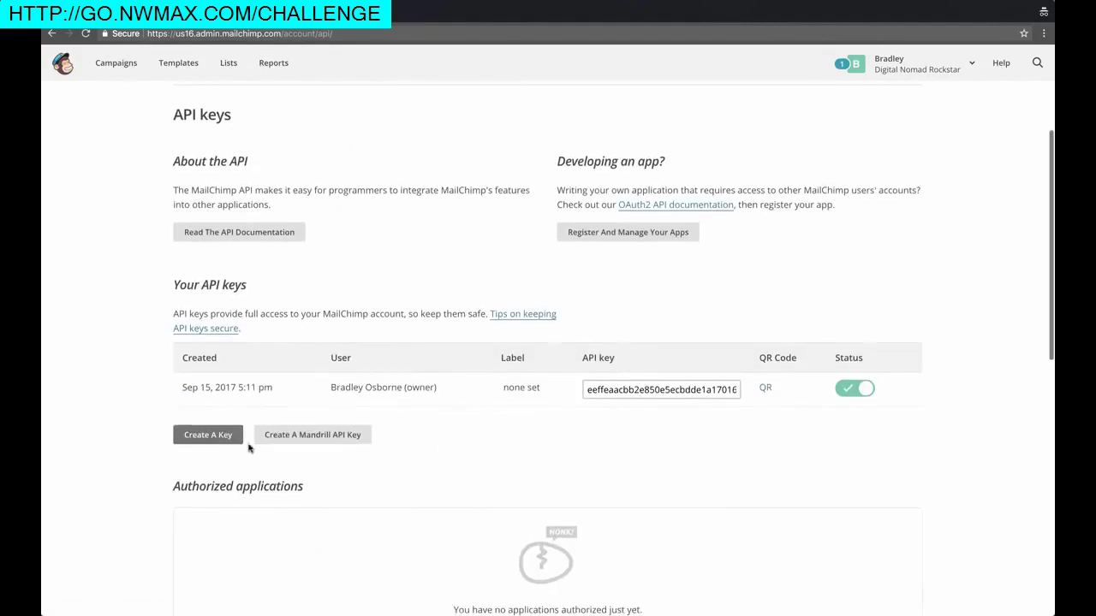
click(635, 373)
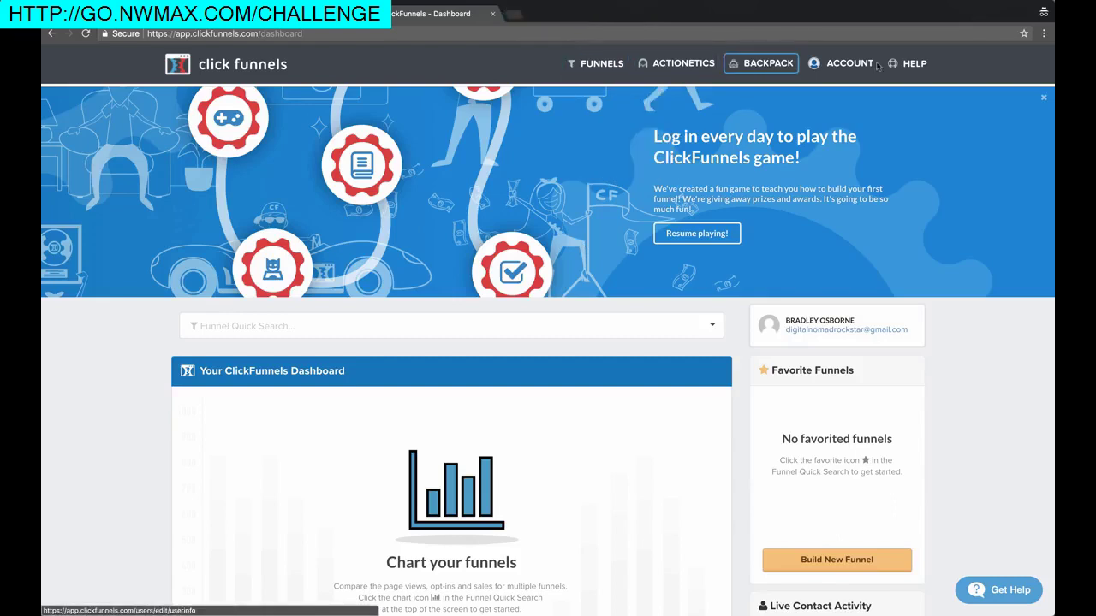
Step: In Account > Integrations, begin a new integration, then cancel it without choosing a service
click(844, 65)
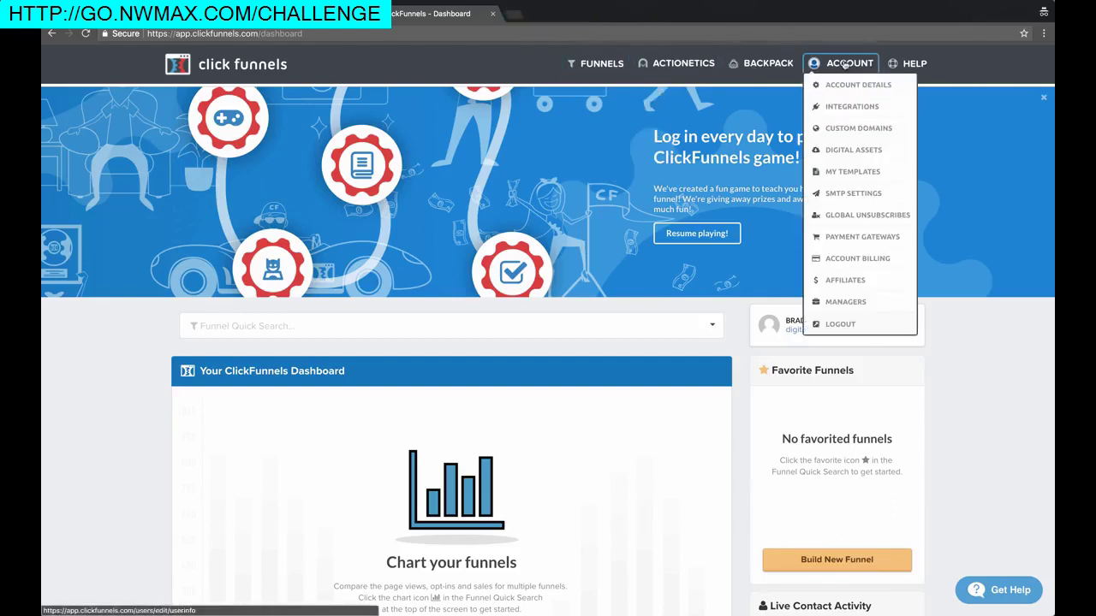
click(849, 107)
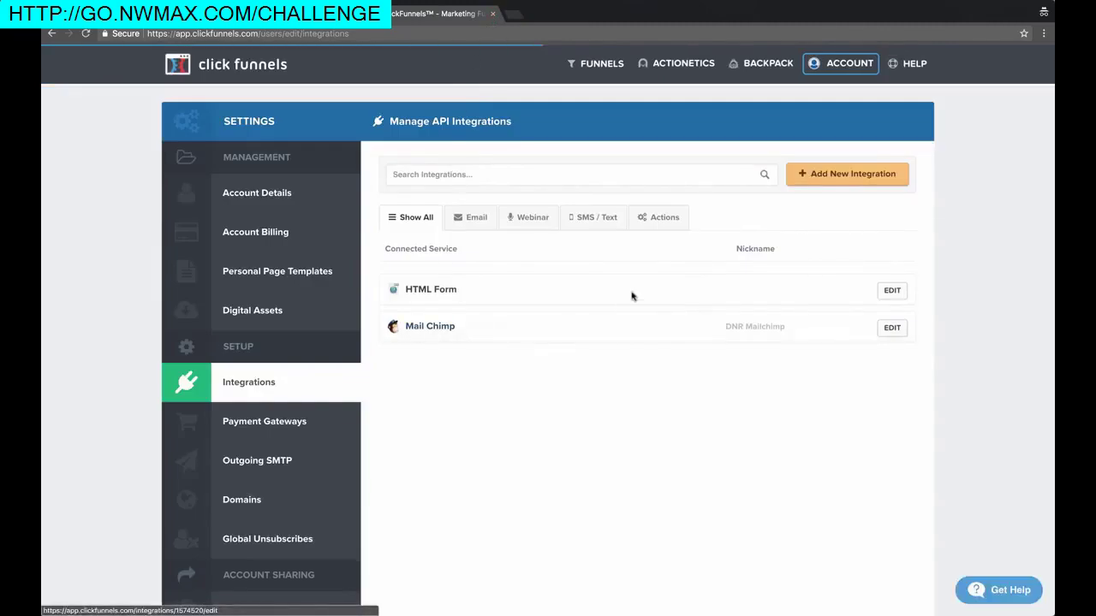
click(801, 175)
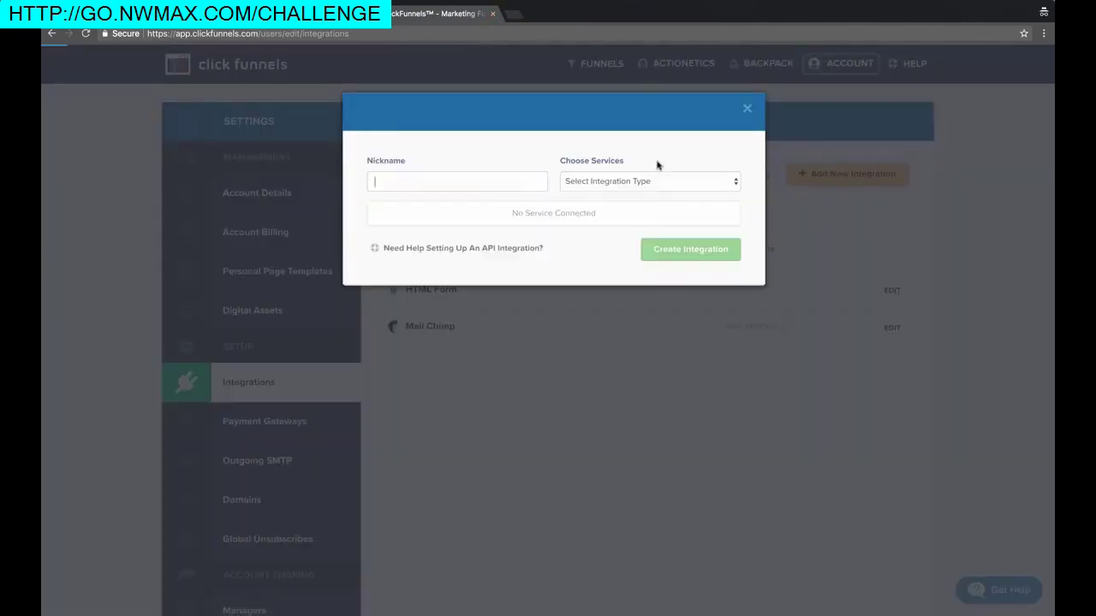
click(397, 183)
text(mailchimp)
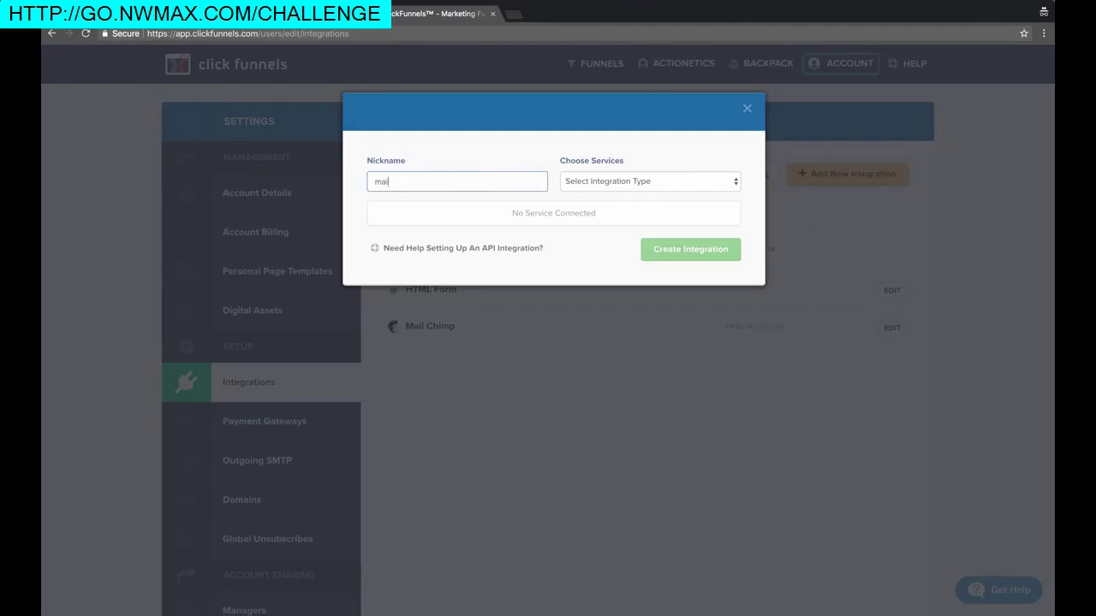
click(635, 182)
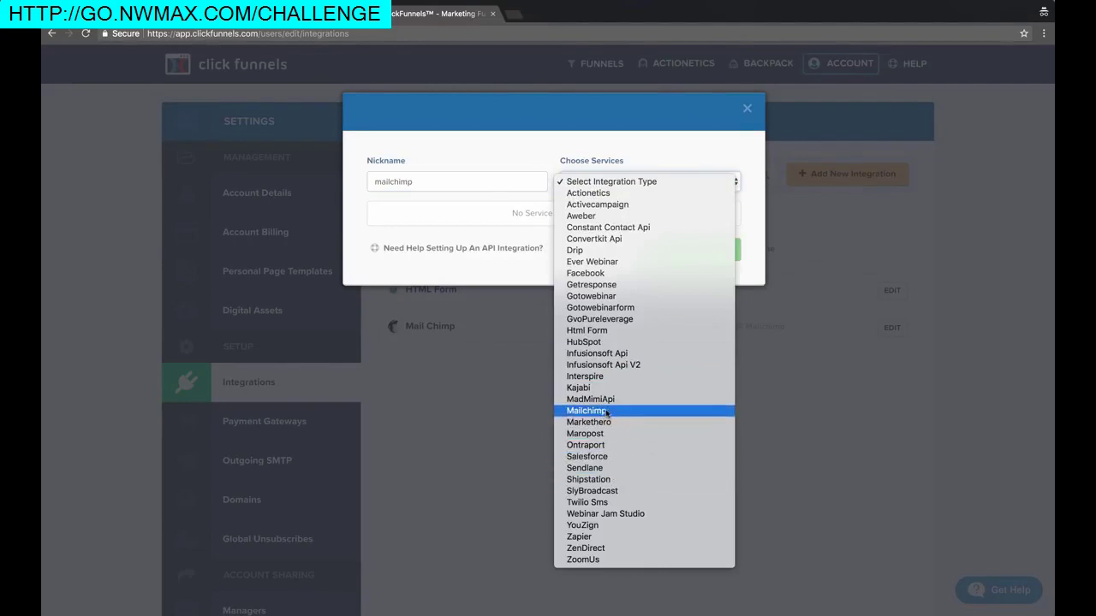
click(462, 237)
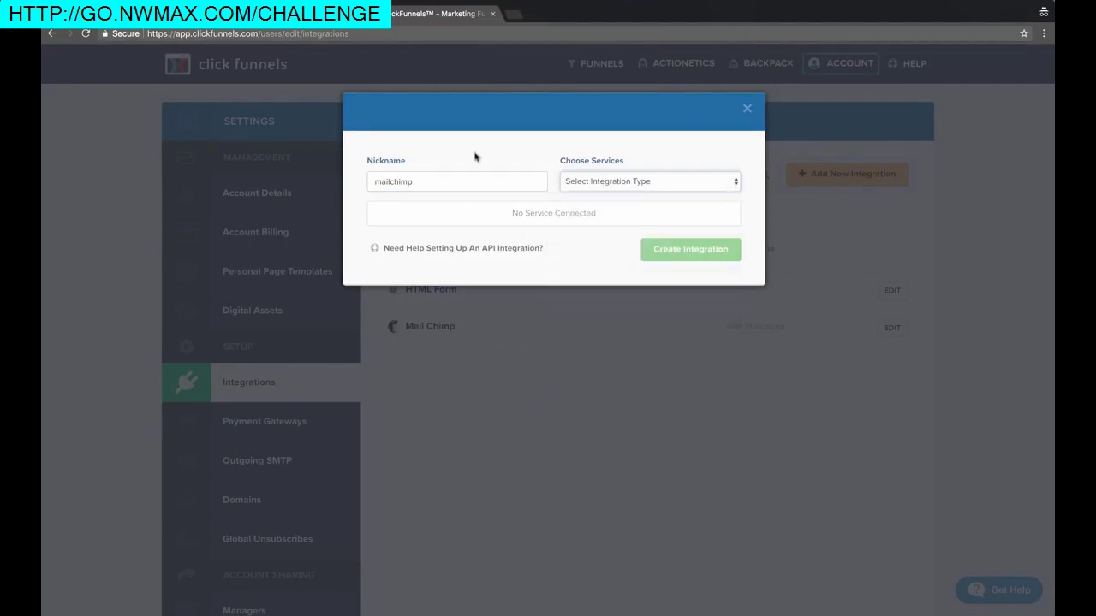
click(746, 107)
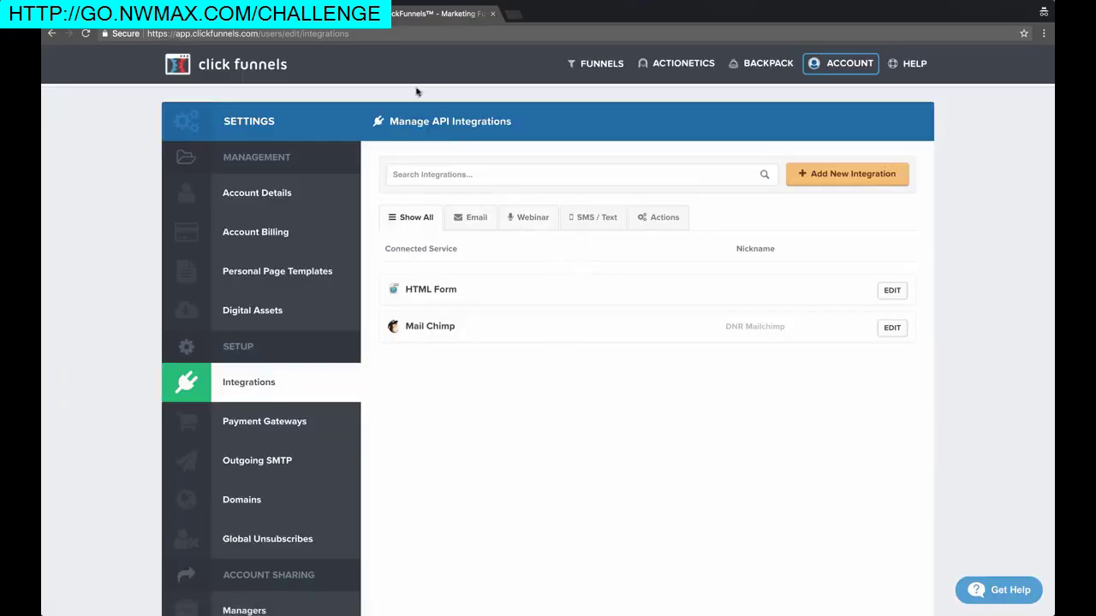
Step: Select the stored API key in the existing Mail Chimp integration and compare it in Mailchimp
click(892, 328)
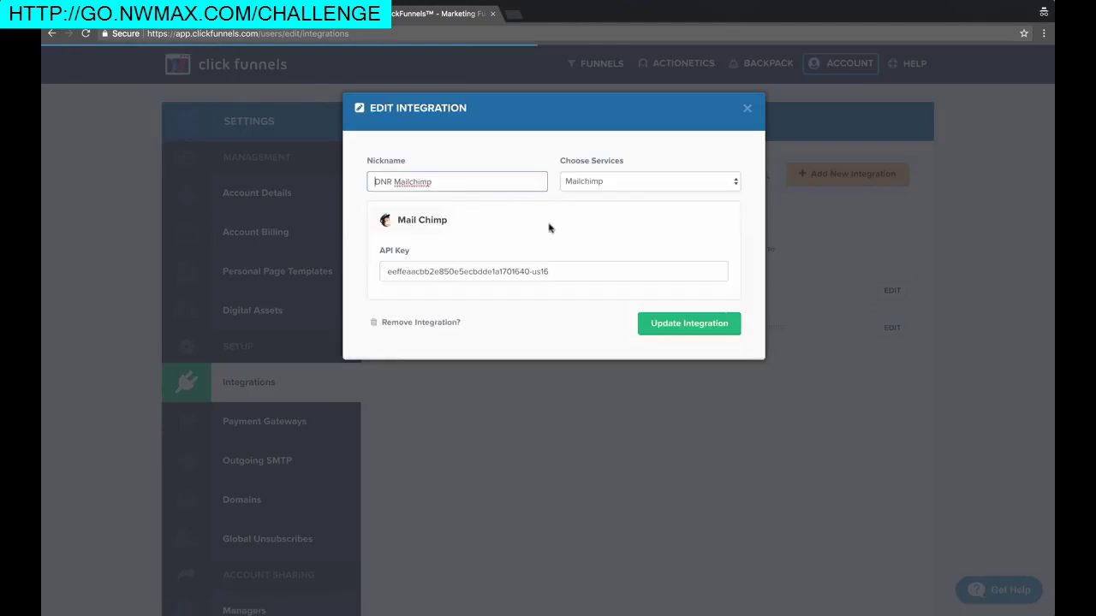
triple_click(472, 272)
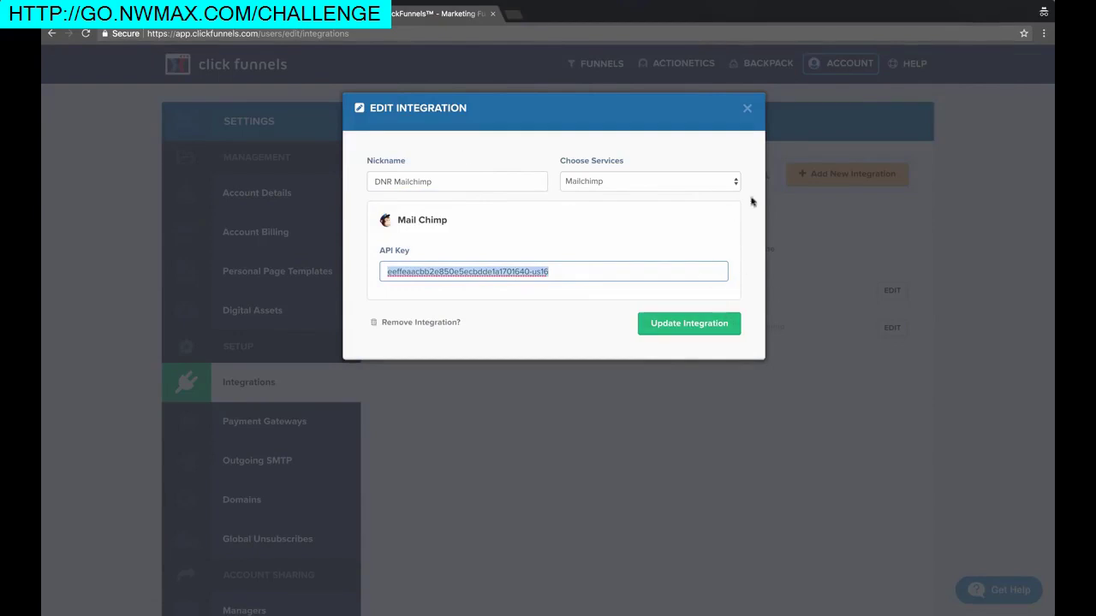
click(746, 108)
click(257, 13)
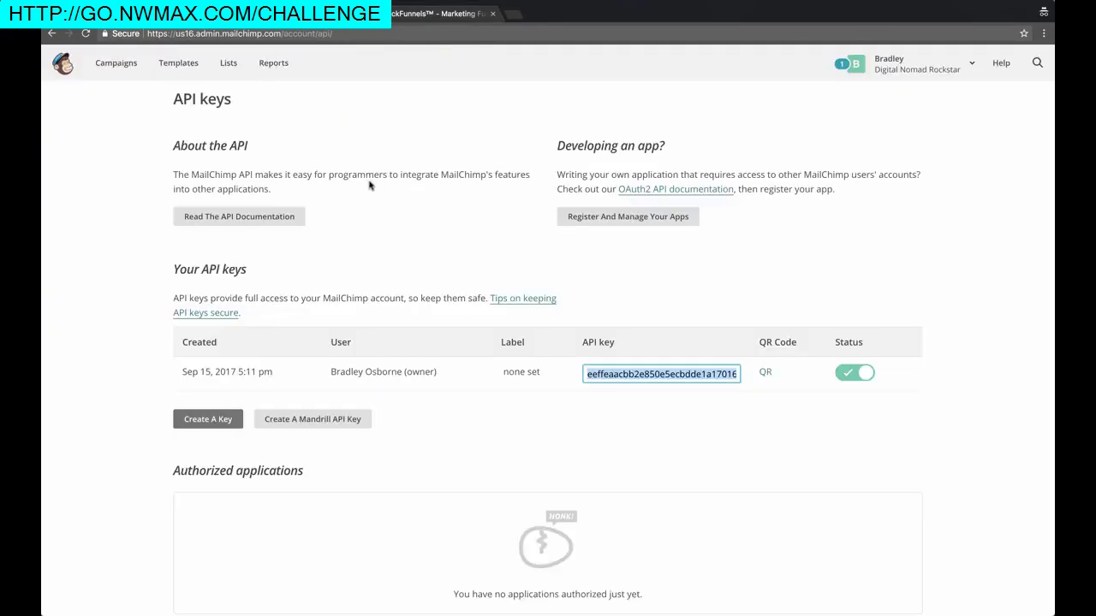
Step: Connect the squeeze page's email integration settings to DNR Mailchimp
click(441, 12)
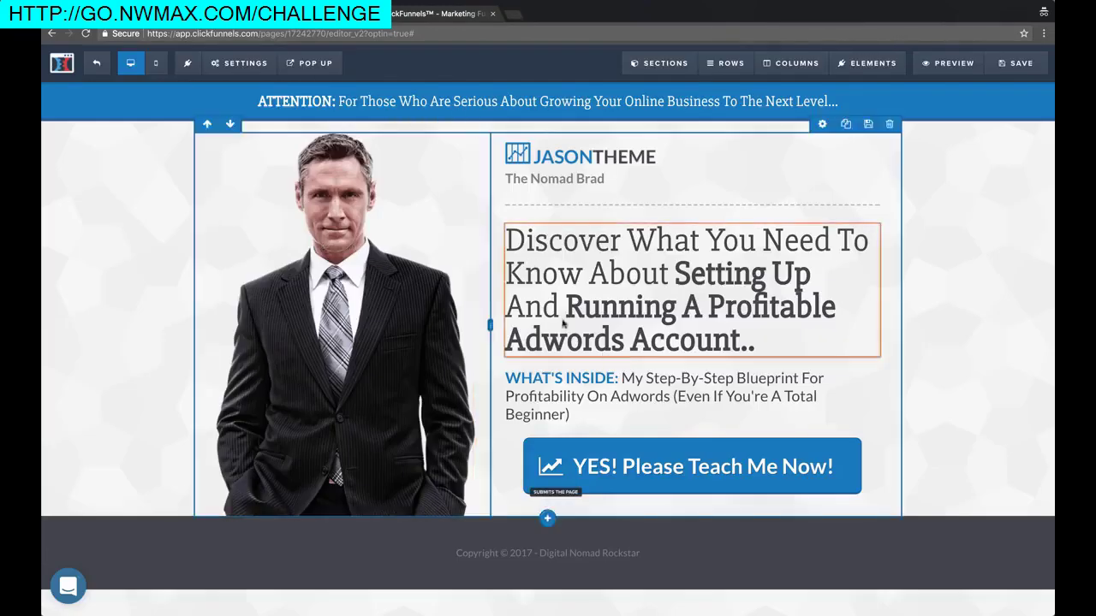
click(240, 63)
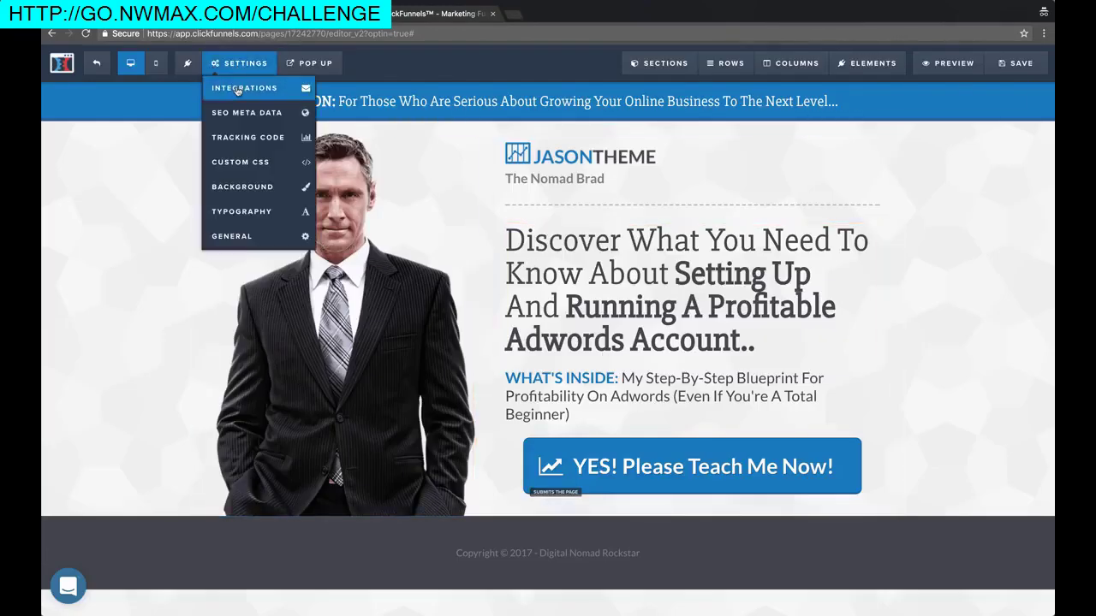
click(240, 88)
click(967, 239)
click(961, 262)
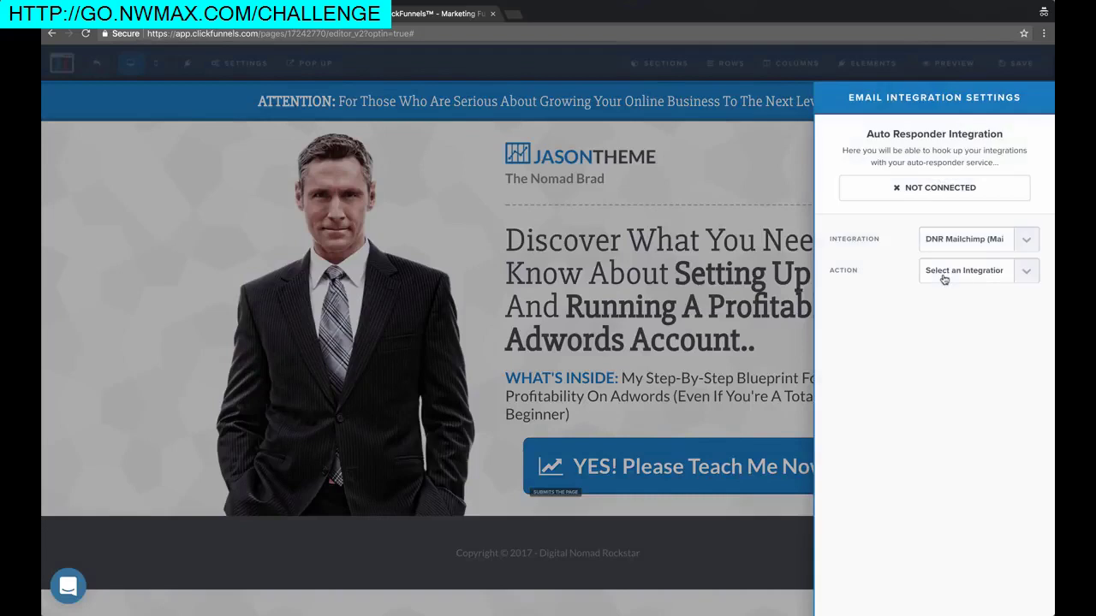
Step: Set the integration action to Add To List with the Digital Nomad Rockstar list, and save
click(980, 270)
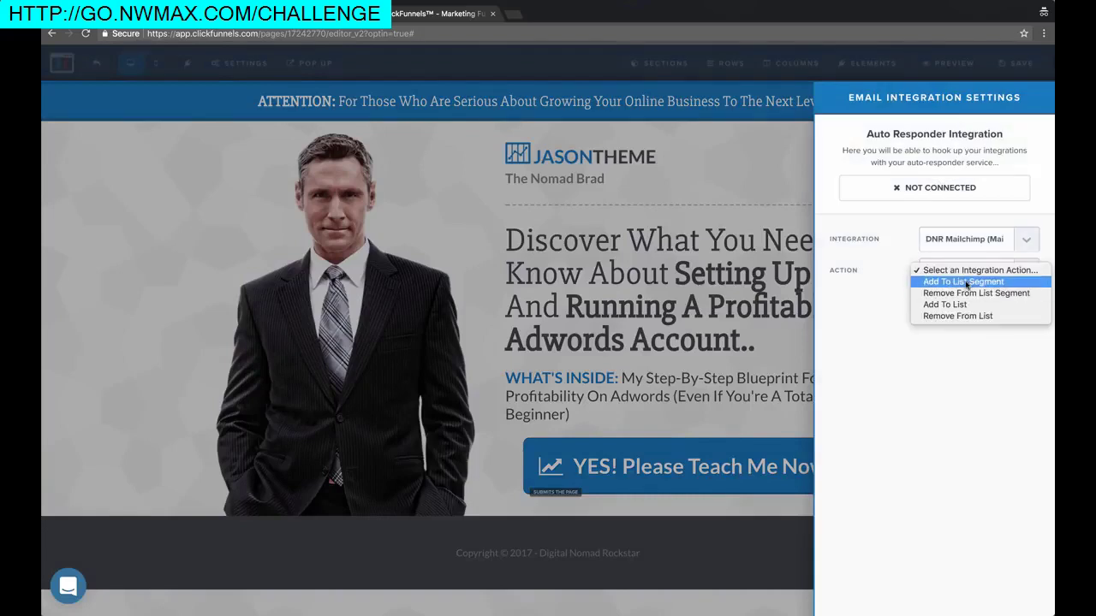
click(965, 284)
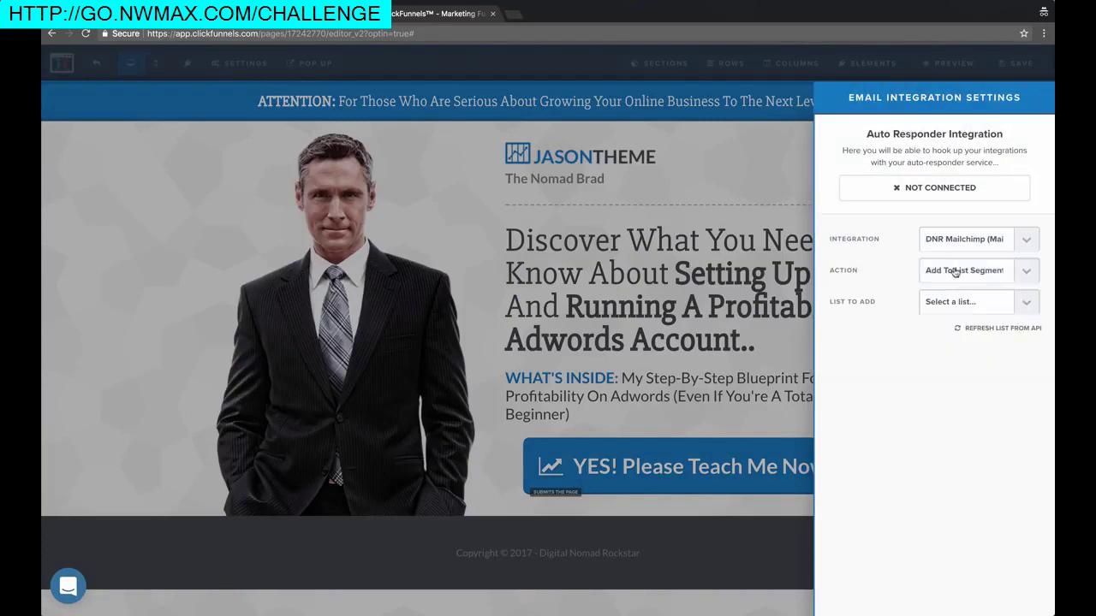
click(955, 270)
click(960, 294)
click(958, 303)
click(962, 314)
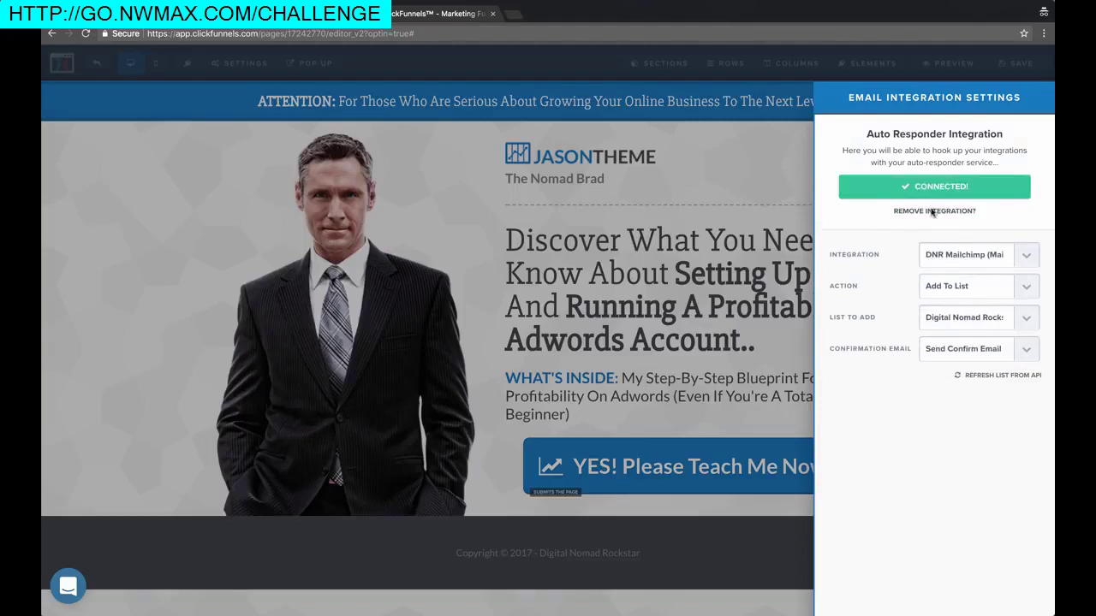
click(211, 286)
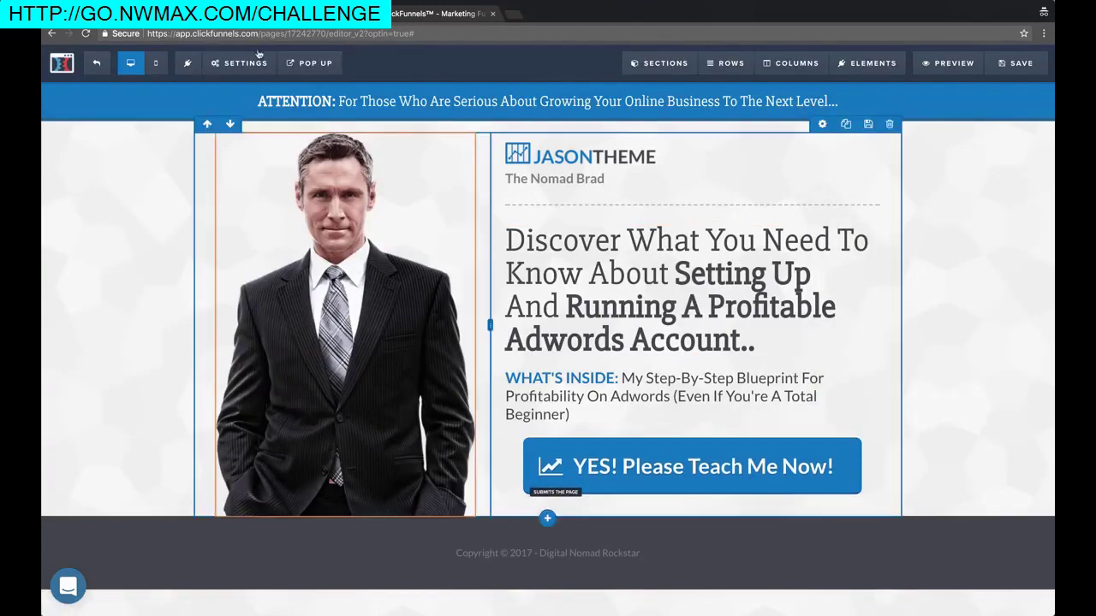
click(1021, 65)
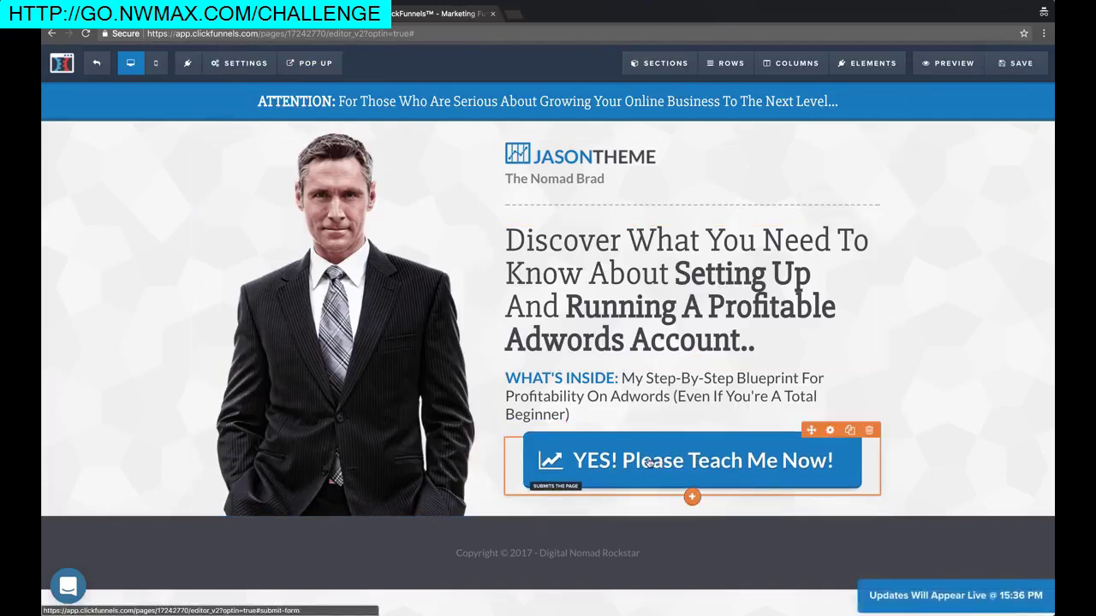
mouse_move(310, 63)
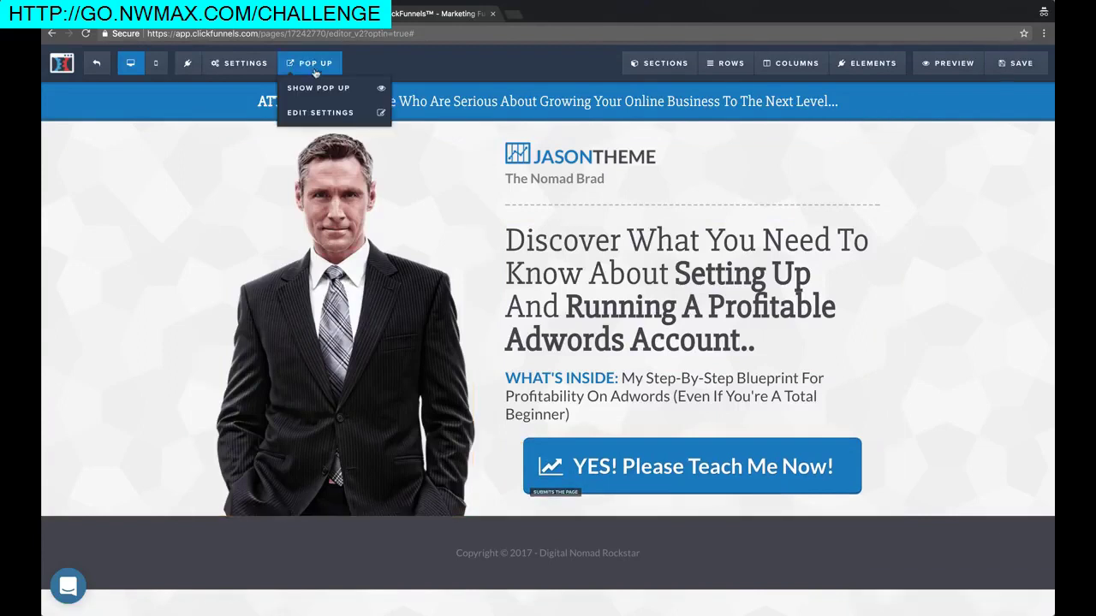
Step: Set the 'YES! Please Teach Me Now!' button action to Open the Pop Up and save
click(319, 88)
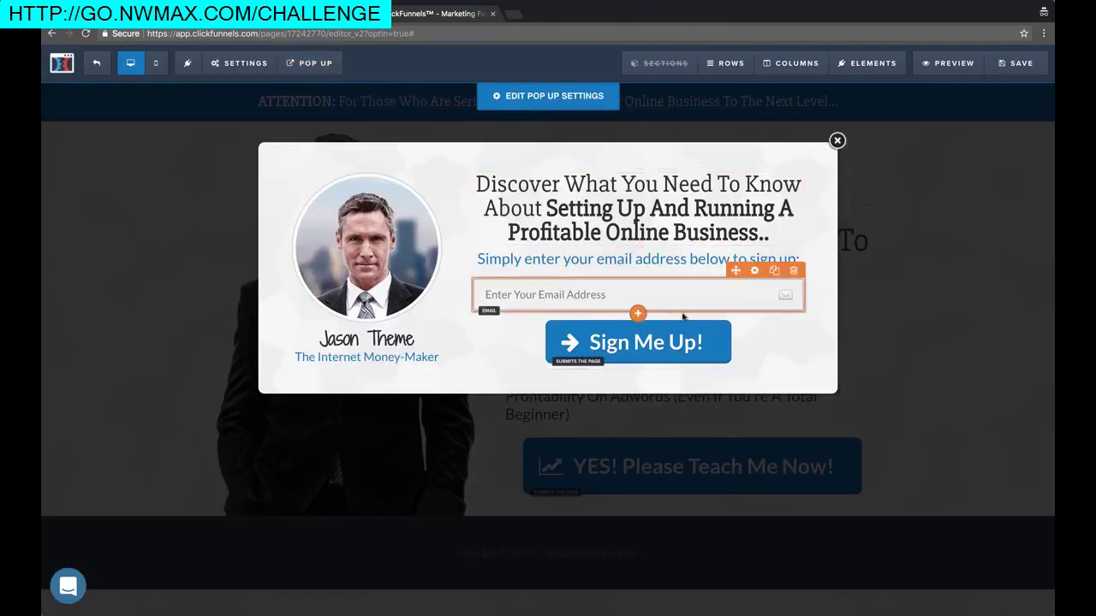
click(837, 140)
click(655, 475)
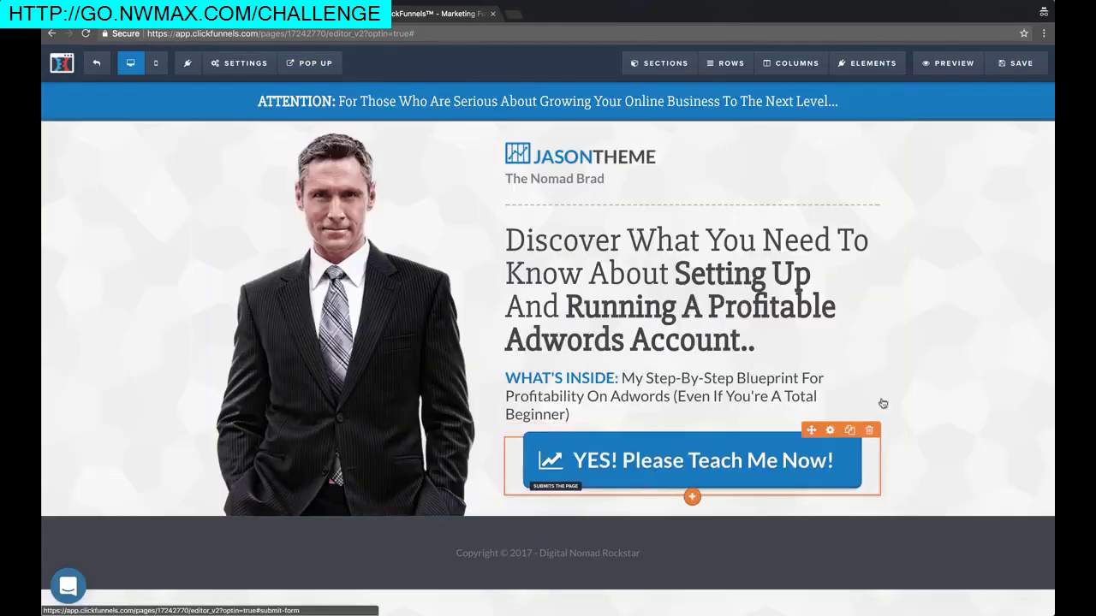
click(926, 198)
click(895, 160)
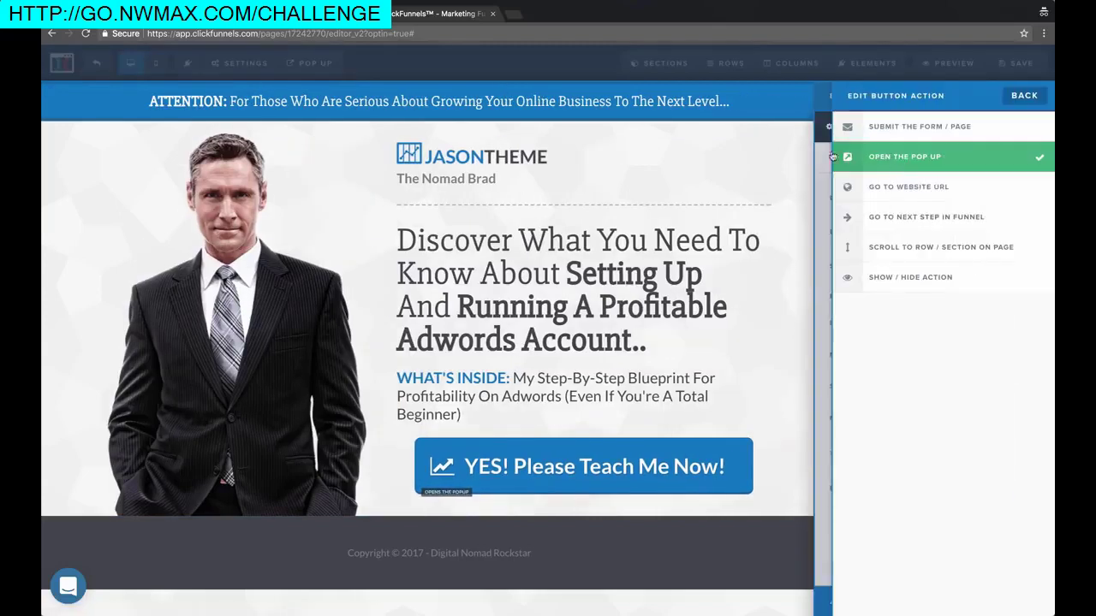
click(648, 170)
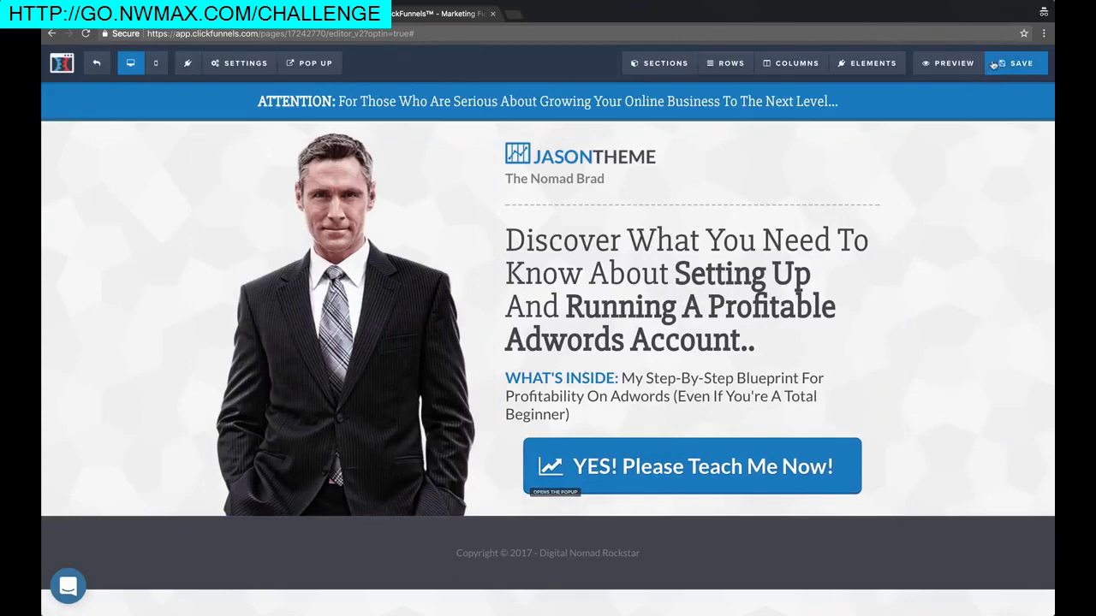
click(1015, 62)
click(310, 64)
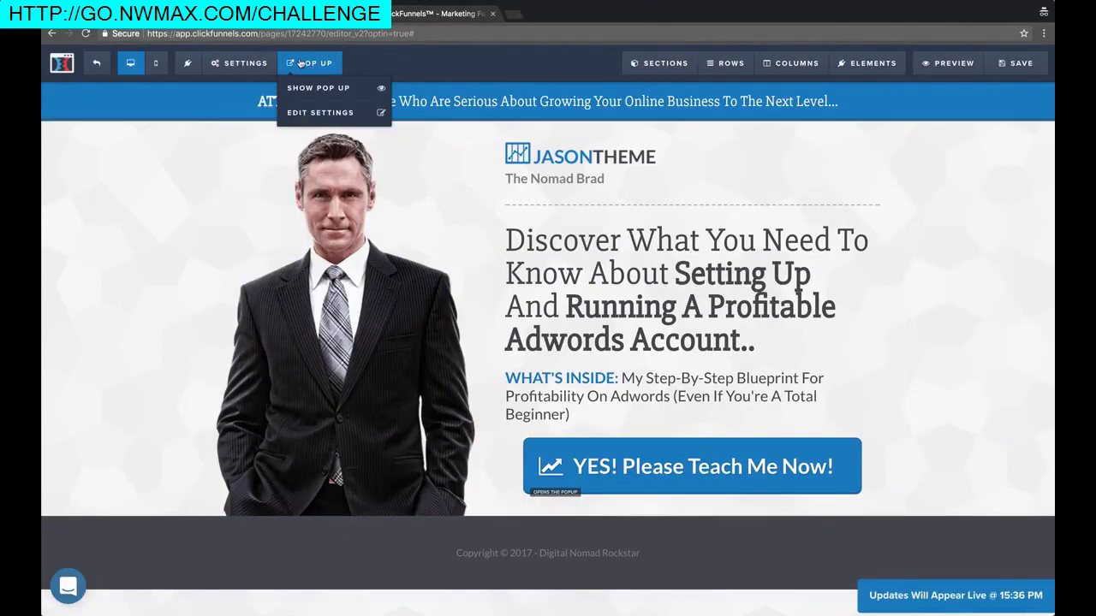
Step: Replace 'Online Business' in the popup headline with 'Adwords Account (Even If You're A Total Beginner)'
click(319, 88)
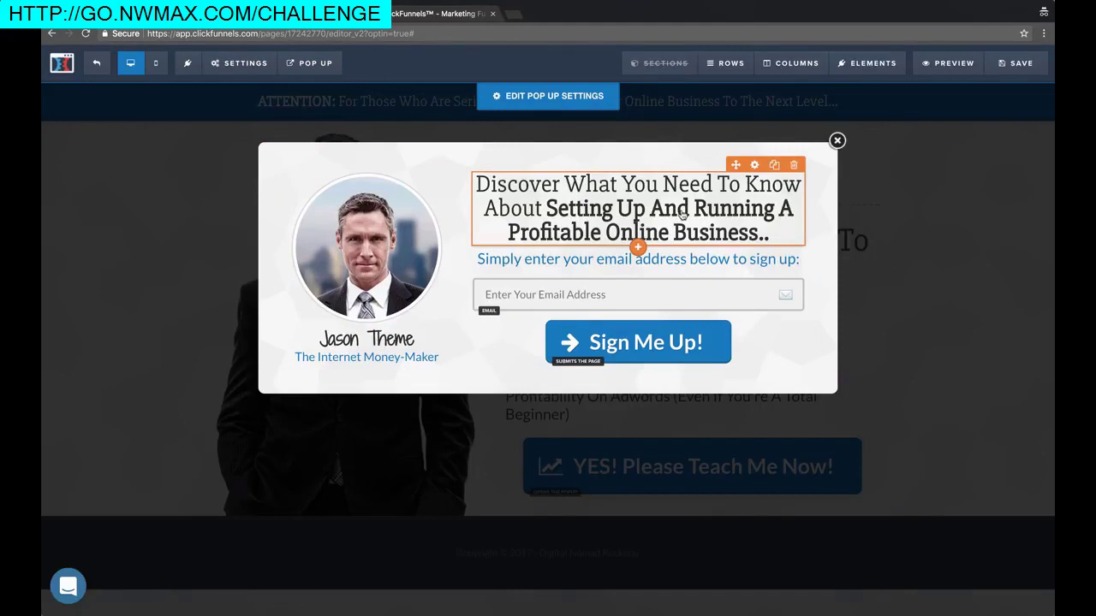
click(736, 205)
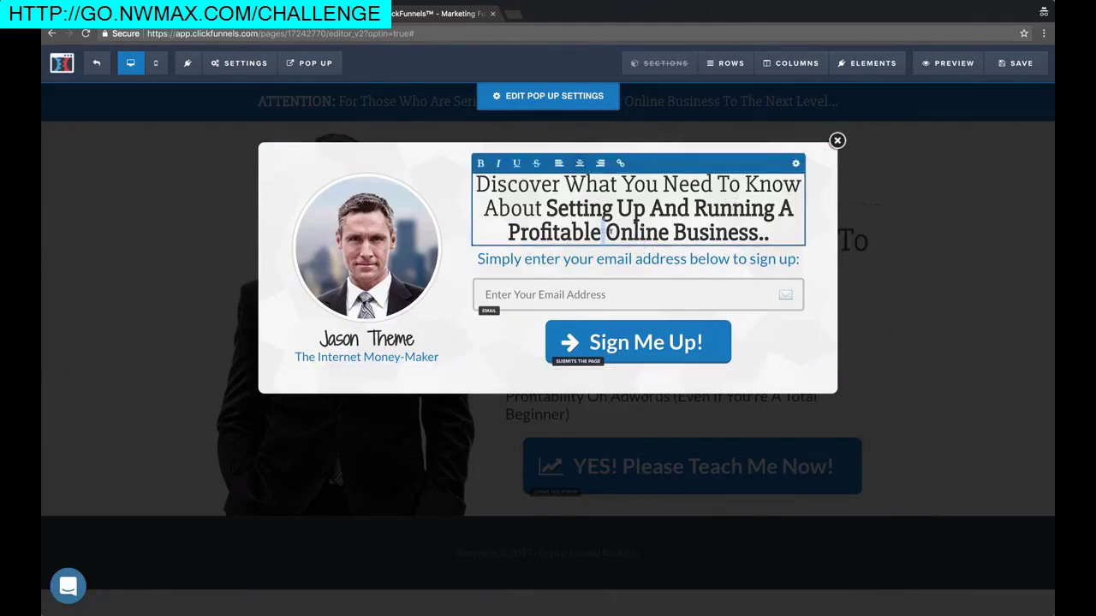
drag(604, 232, 758, 232)
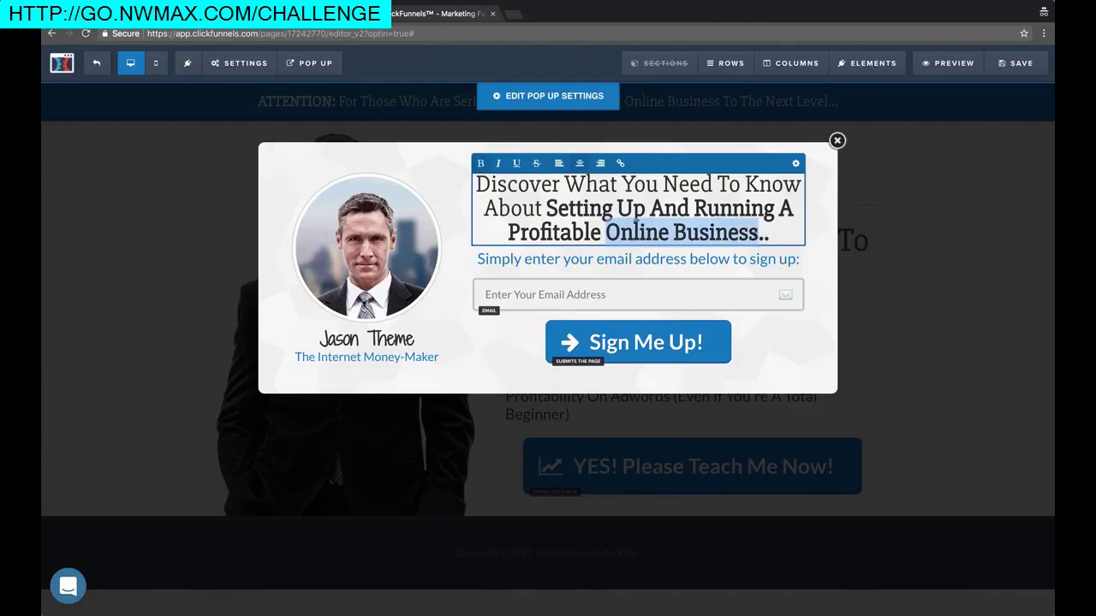
text(Adwords Account (Even If You're A Total Begi)
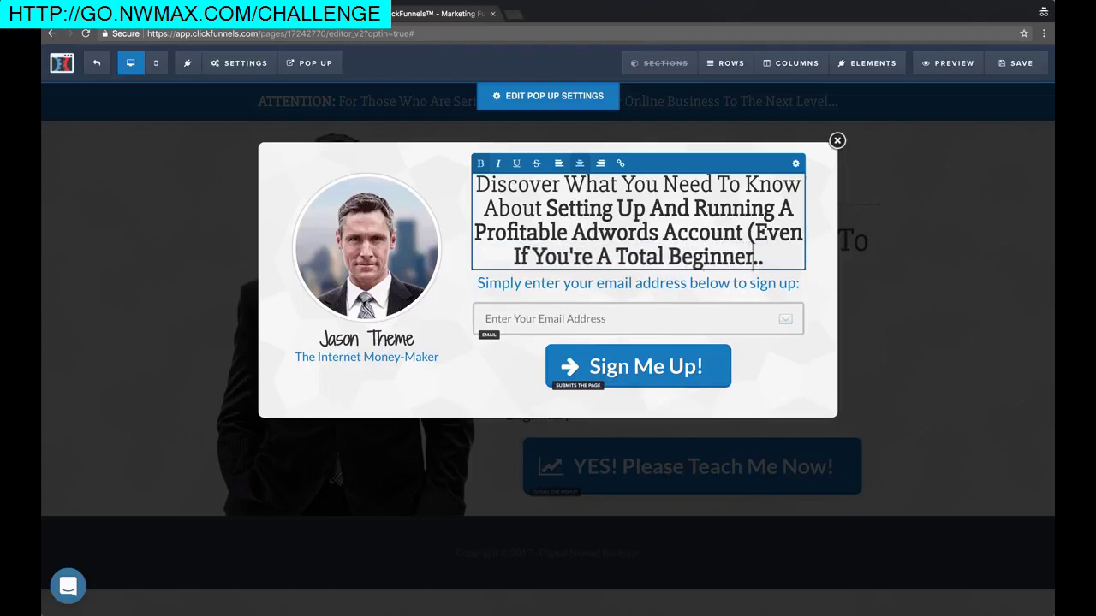
text())
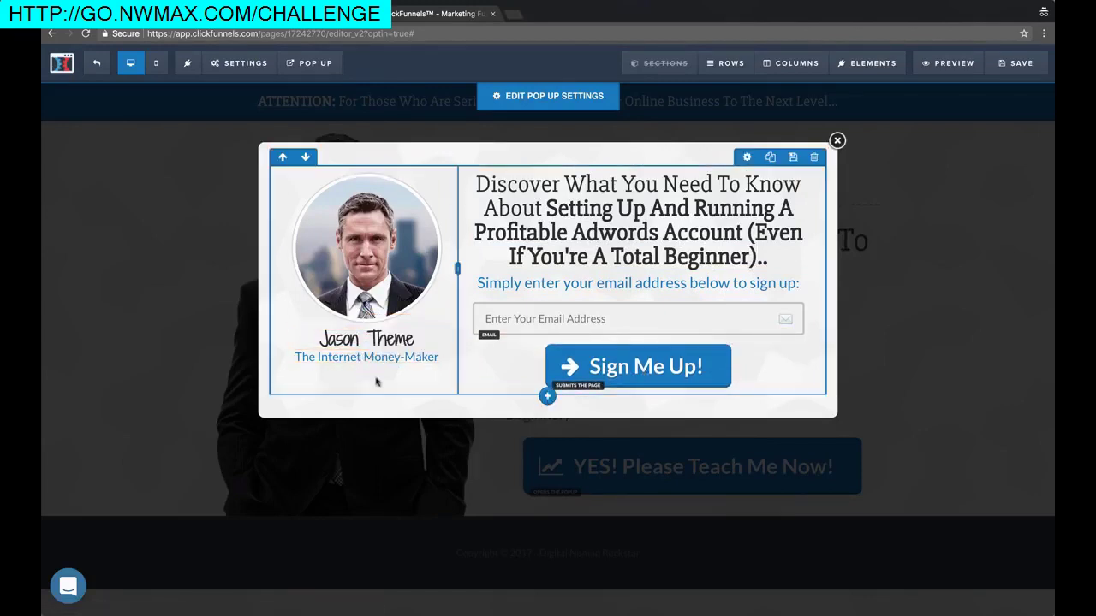
Step: Replace the 'Internet Money-Maker' tagline under the popup name with the owner's nickname
click(318, 356)
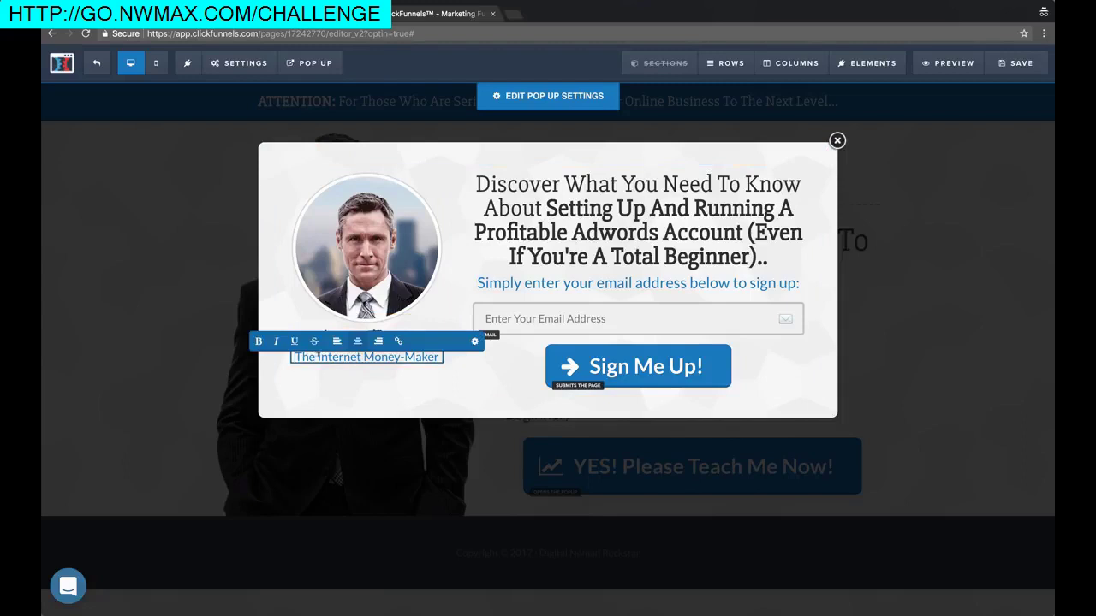
drag(318, 356, 452, 364)
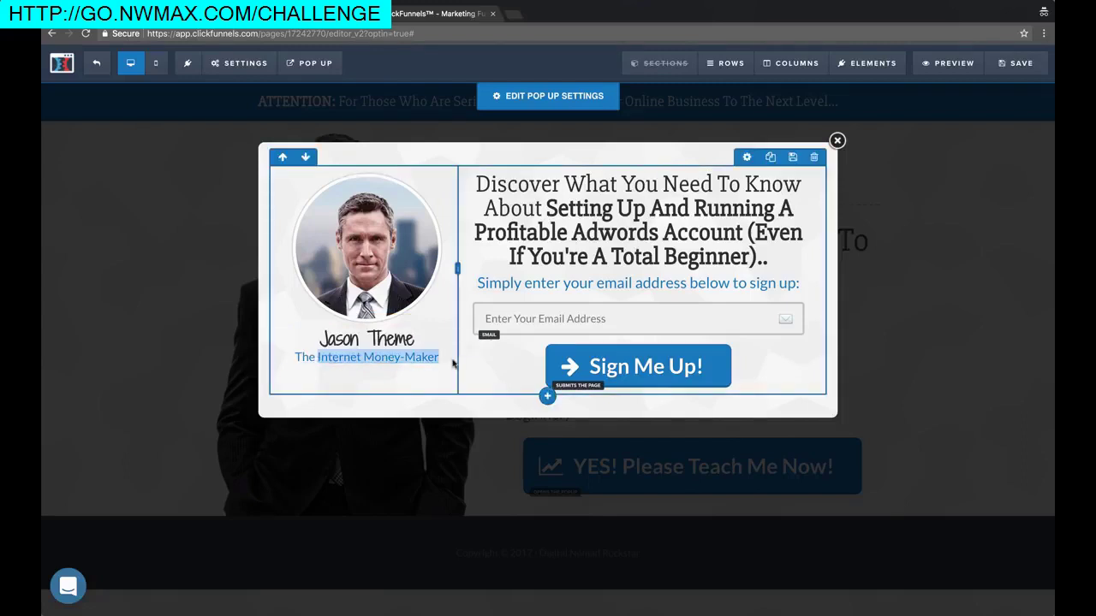
click(380, 356)
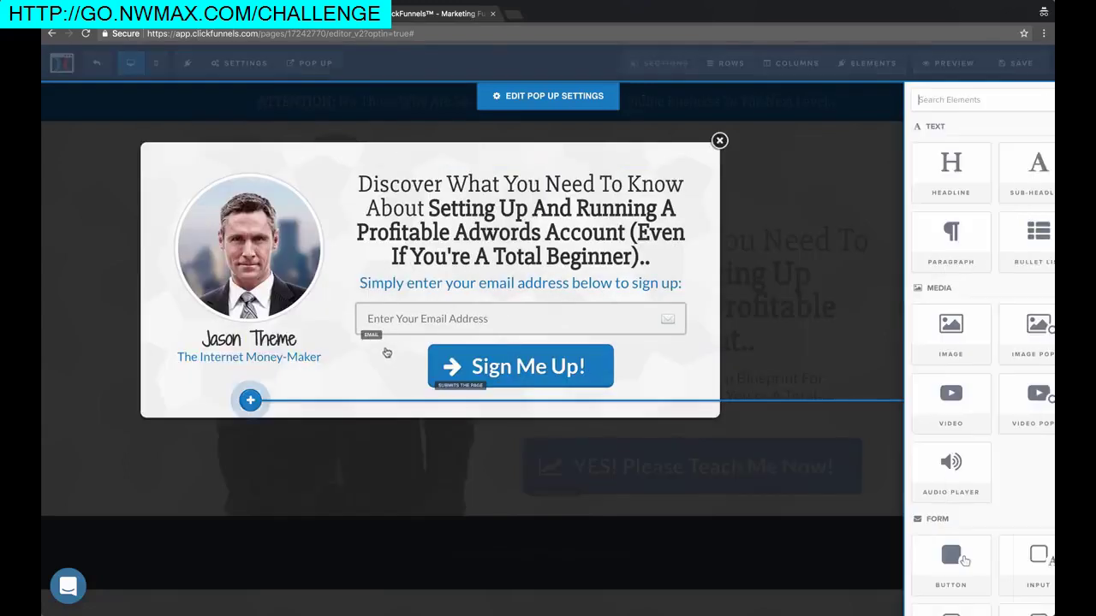
click(332, 298)
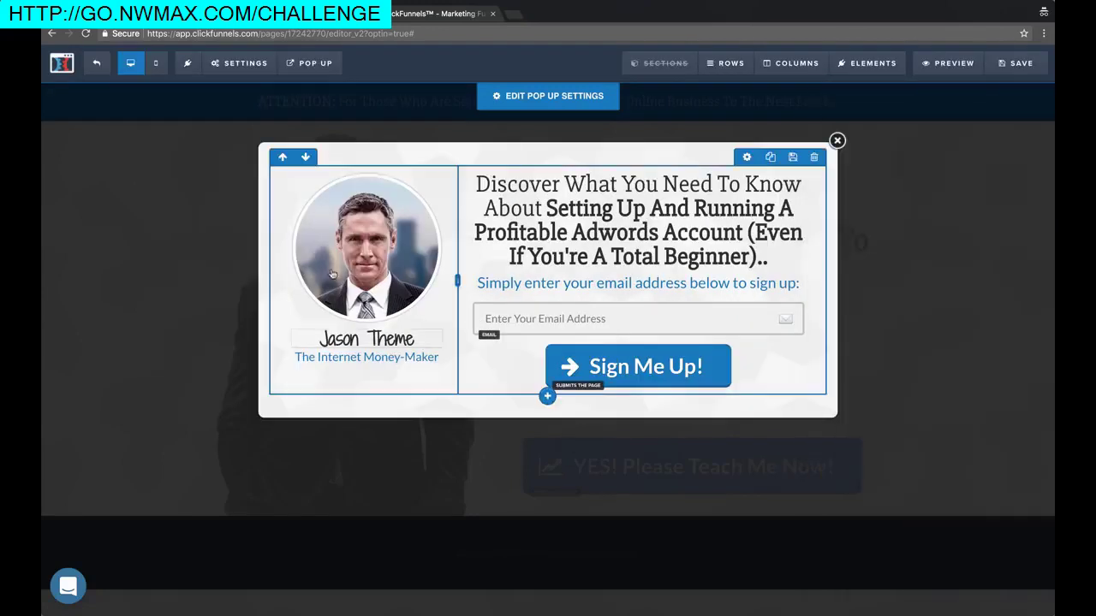
click(319, 355)
double_click(320, 356)
drag(425, 354, 438, 354)
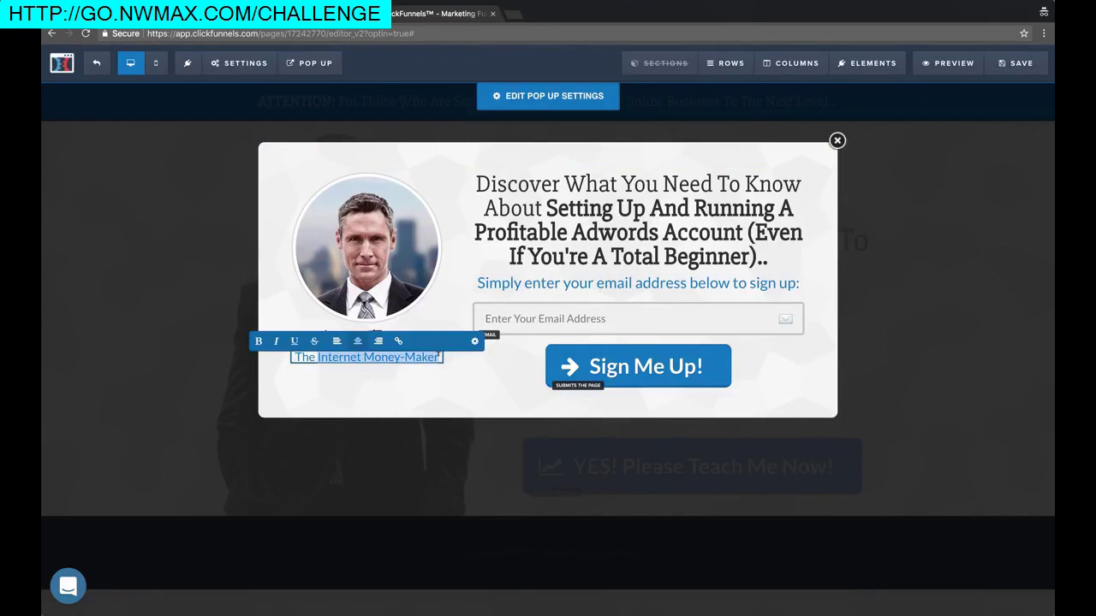
text(Nomad Brad)
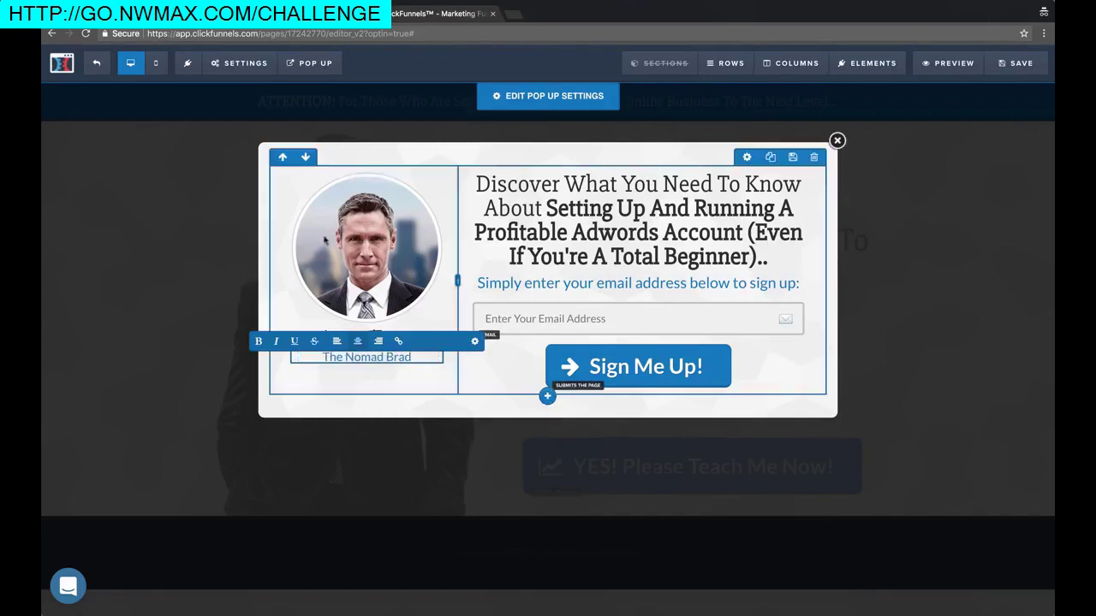
click(330, 269)
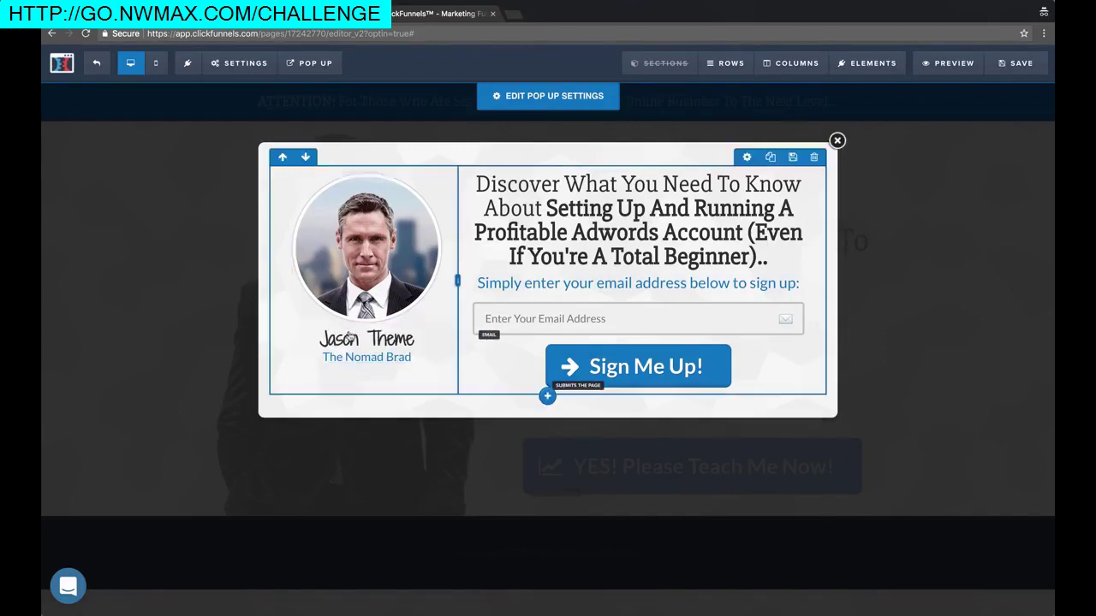
Step: Replace the popup's author name with the owner's full name and save the page
click(394, 343)
key(ctrl+a)
text(Brad )
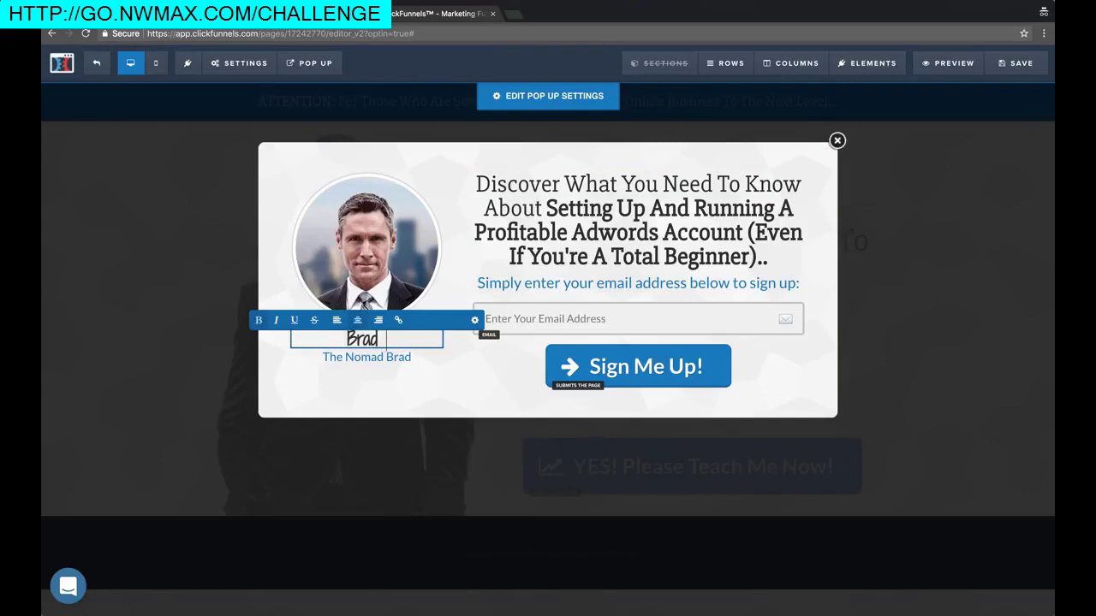
text(Osborne)
click(288, 182)
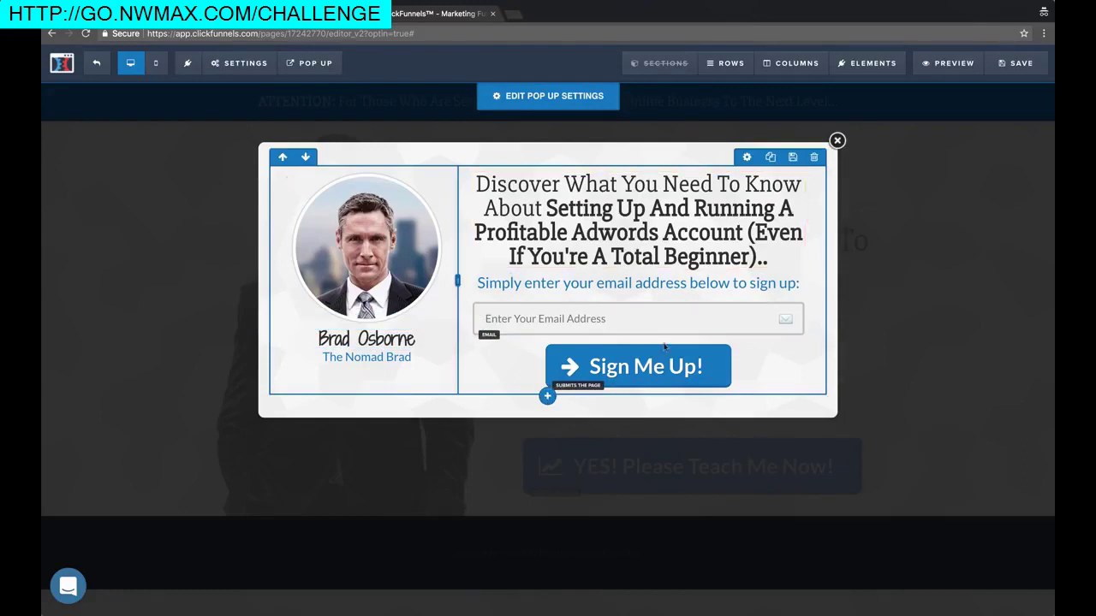
click(1007, 73)
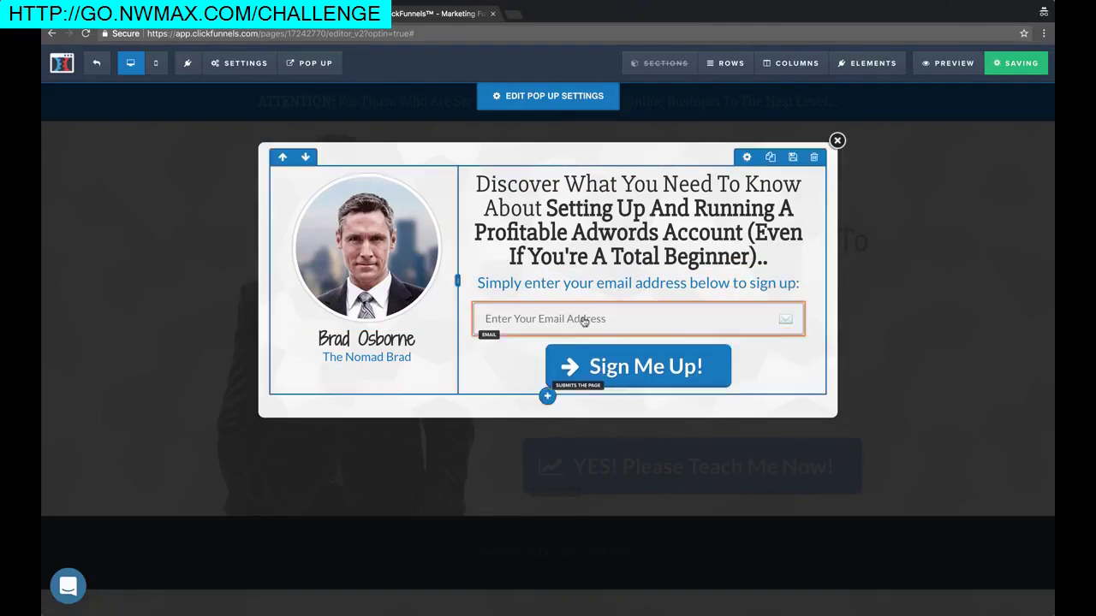
Step: Swap the popup's round portrait for the uploaded photo of a bearded man in sunglasses
click(372, 261)
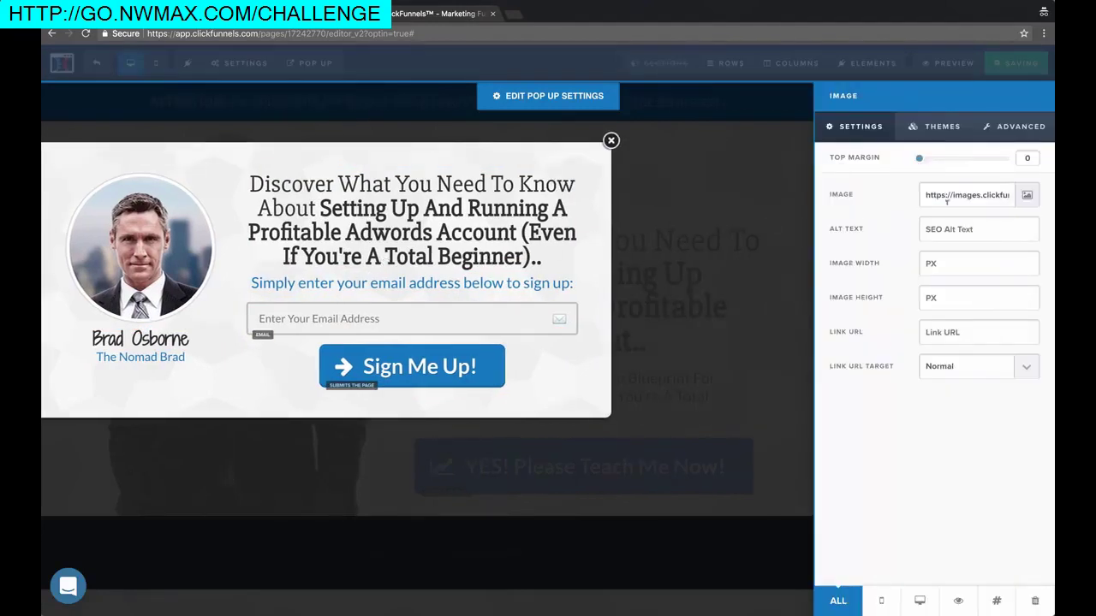
click(686, 168)
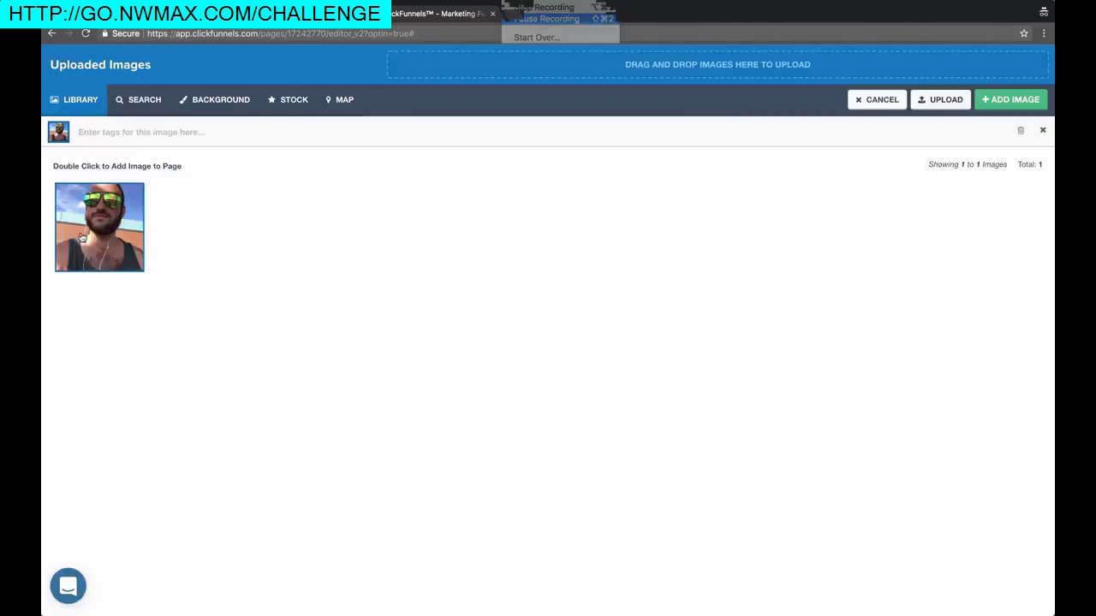
double_click(96, 239)
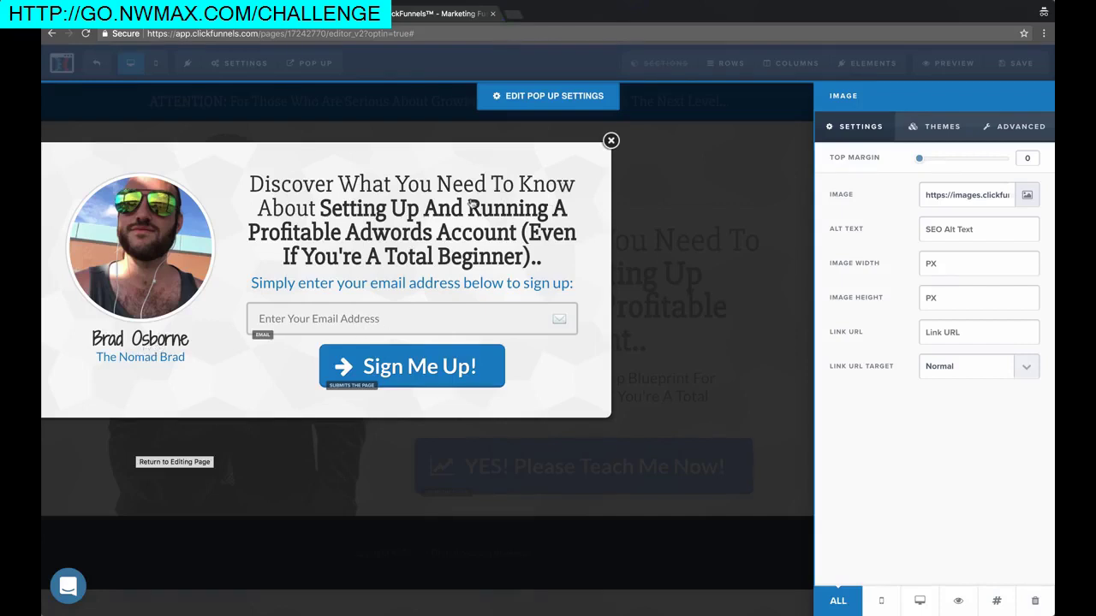
click(811, 174)
mouse_move(310, 63)
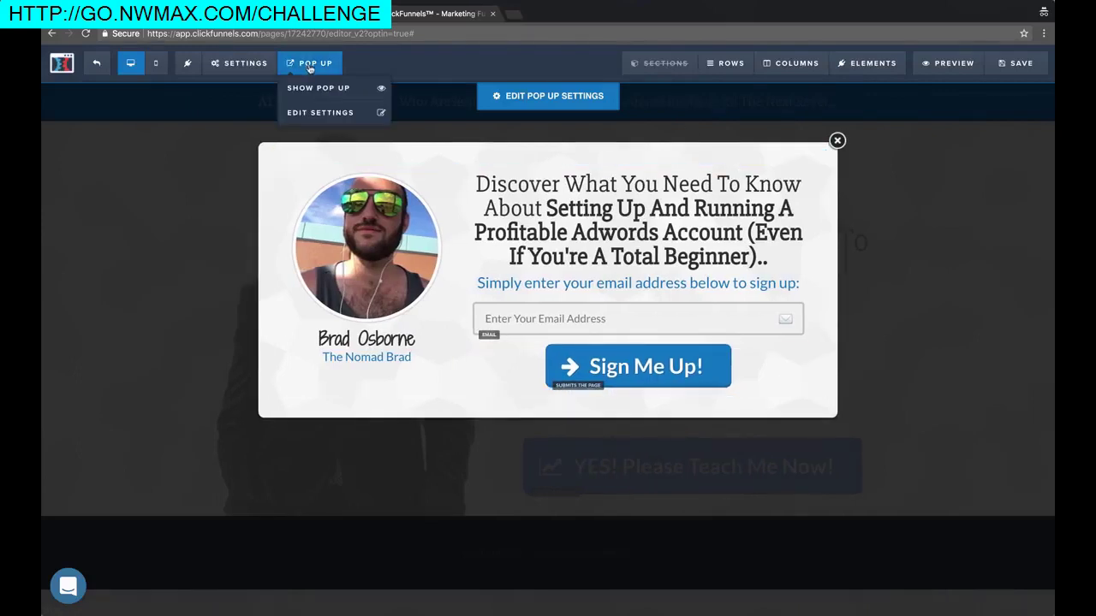
Step: Save the page, close the popup, and open then close the hero image settings
click(1012, 72)
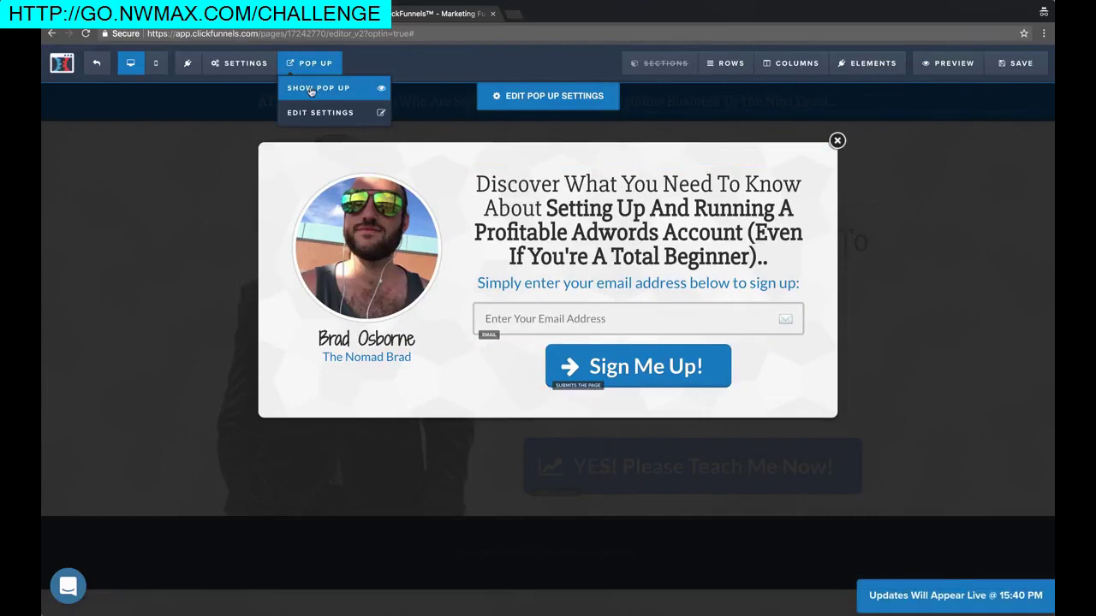
click(839, 142)
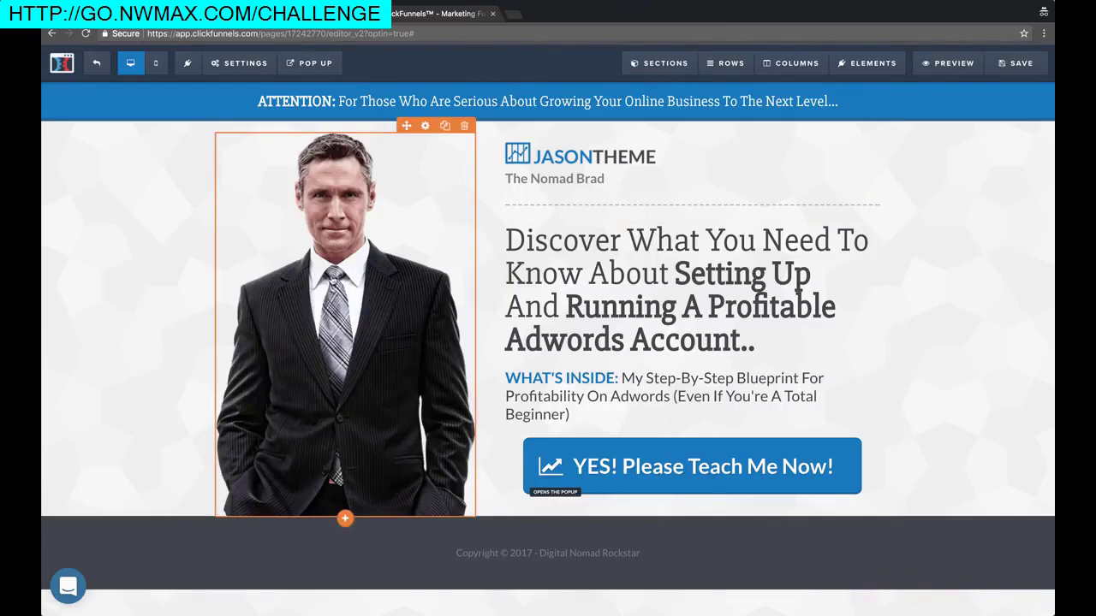
click(426, 126)
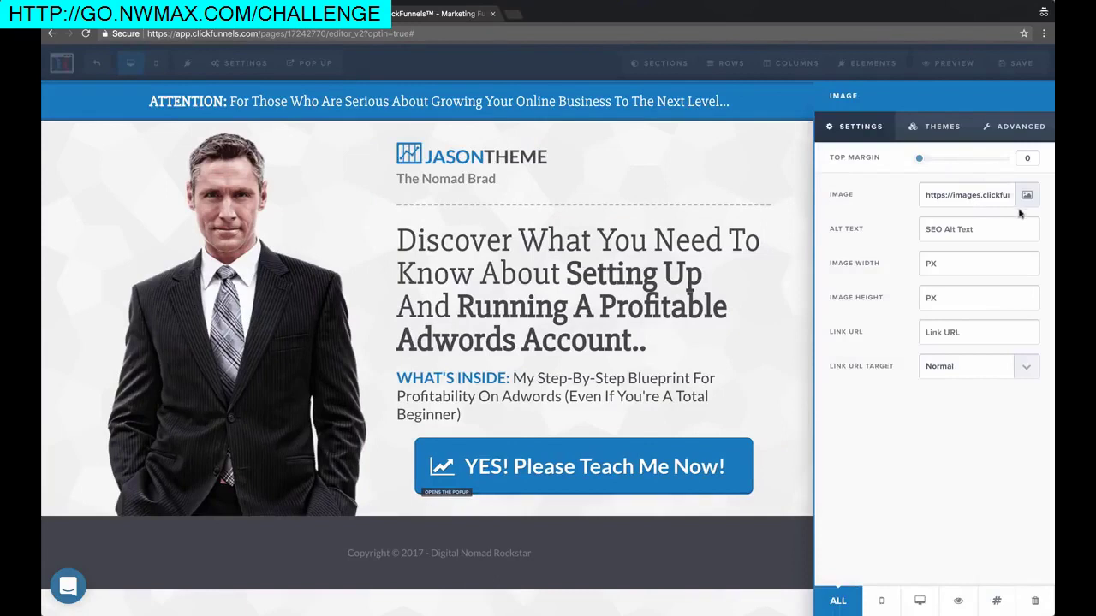
click(42, 299)
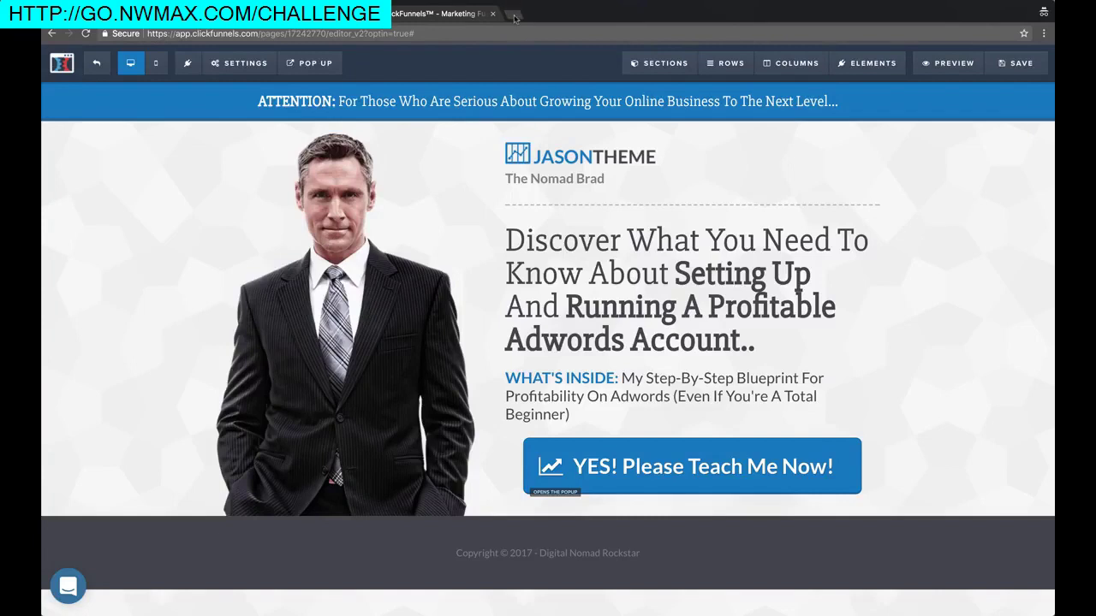
Step: In a new browser tab on Canva, start a Wattpad Book Cover design from Blogging & eBooks
click(513, 16)
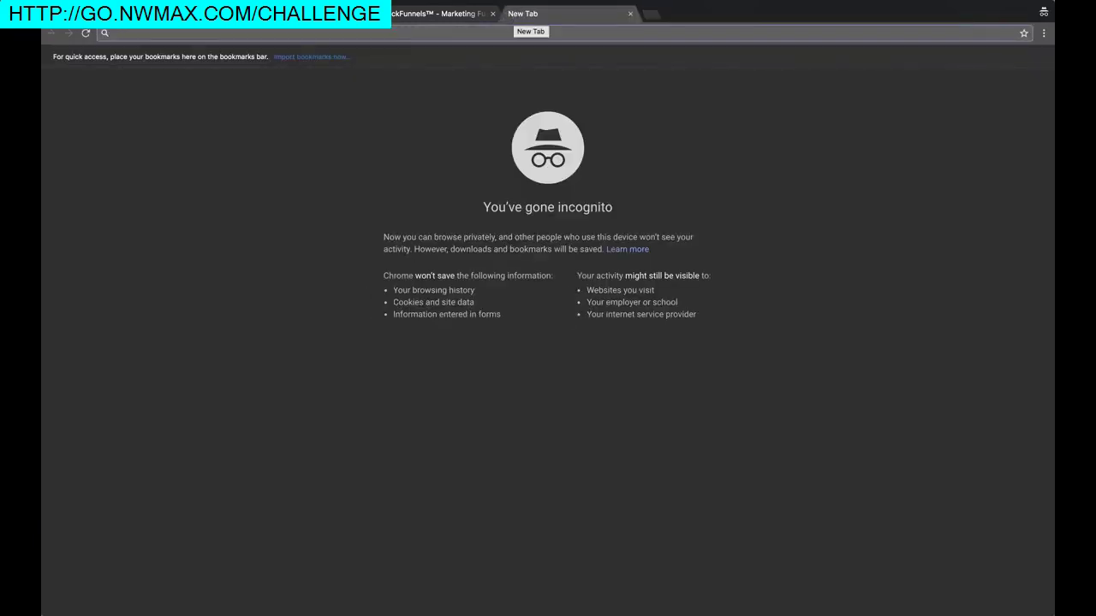
click(517, 2)
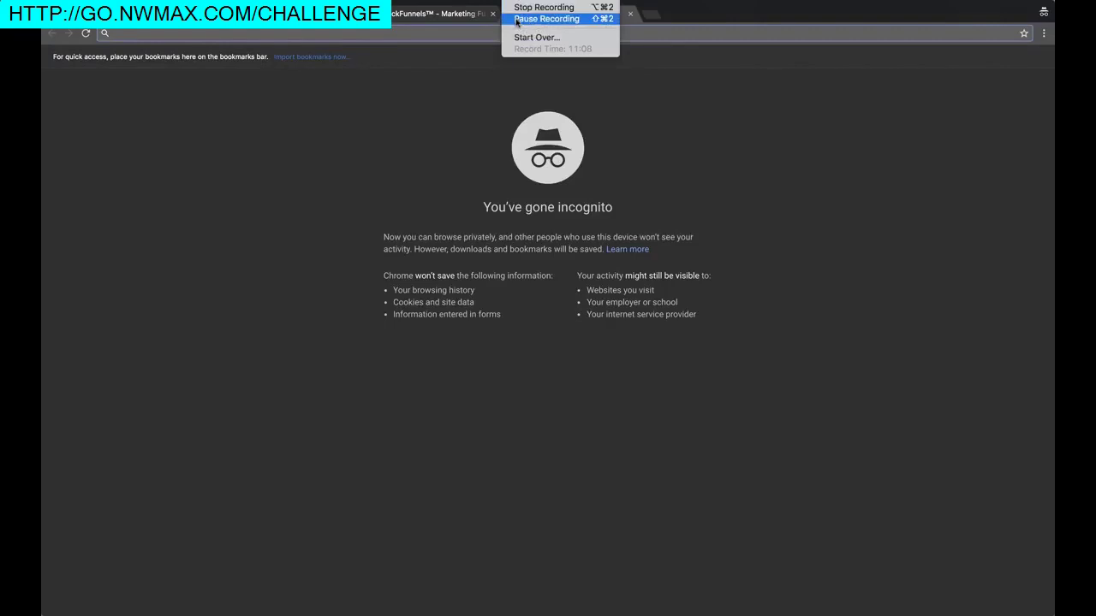
click(517, 19)
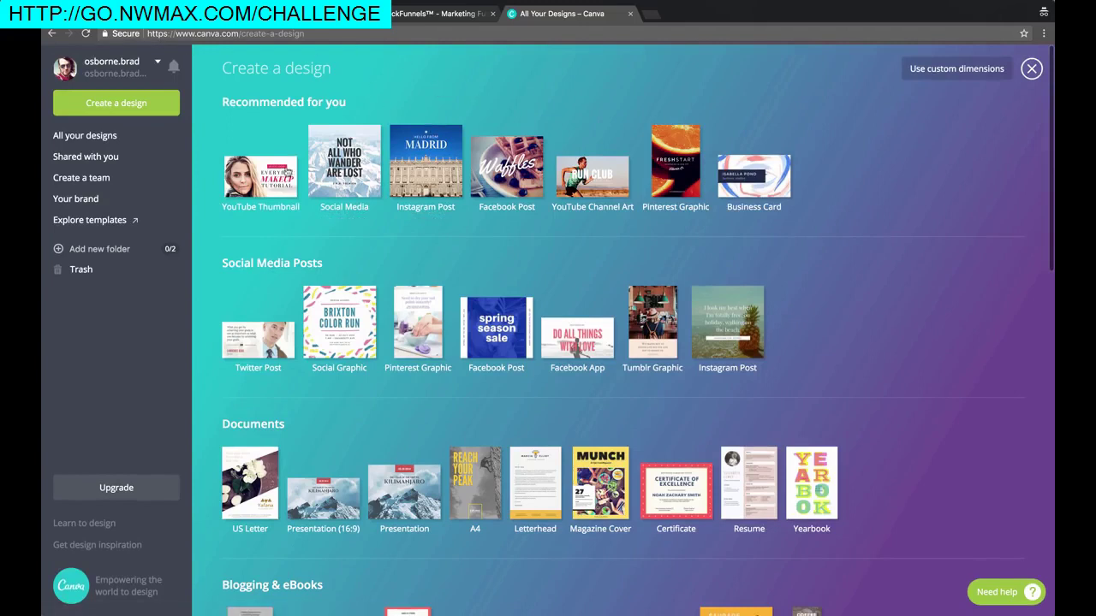
scroll(288, 175, down, 2)
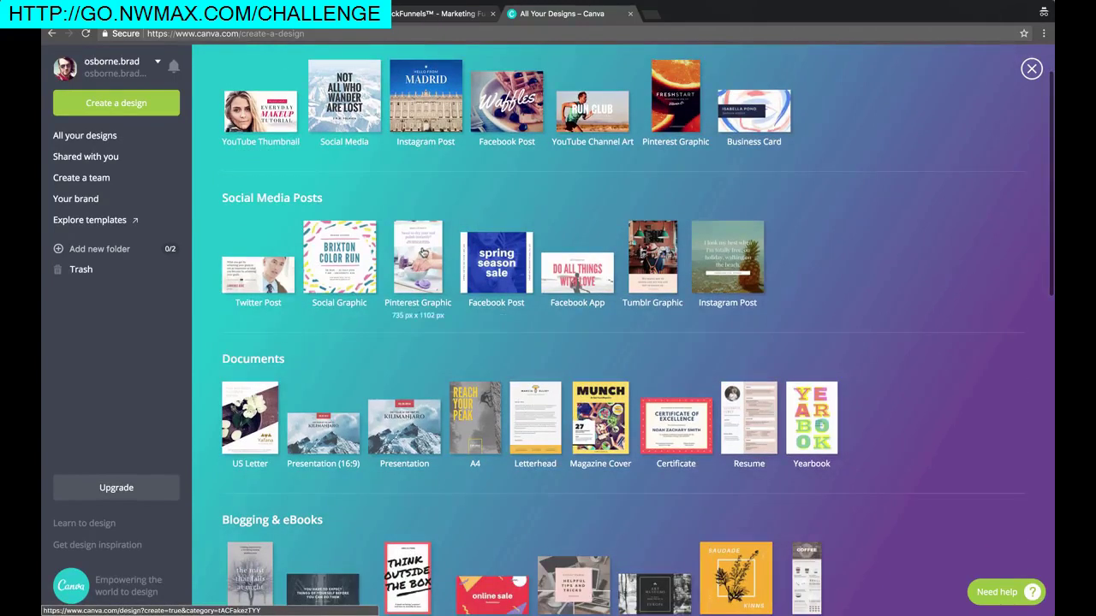
scroll(646, 165, down, 3)
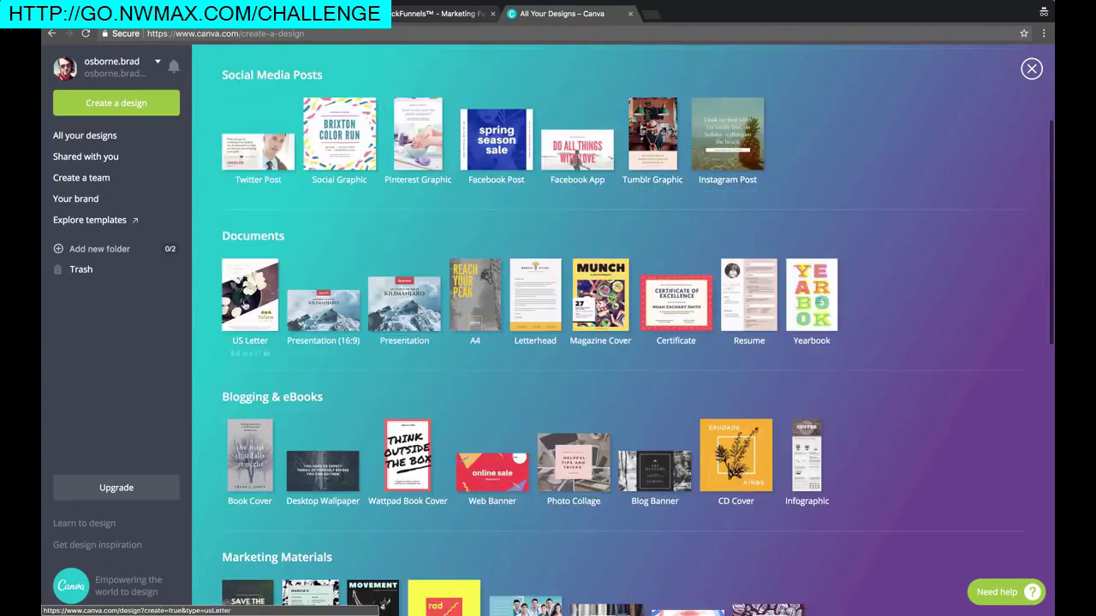
scroll(334, 312, down, 3)
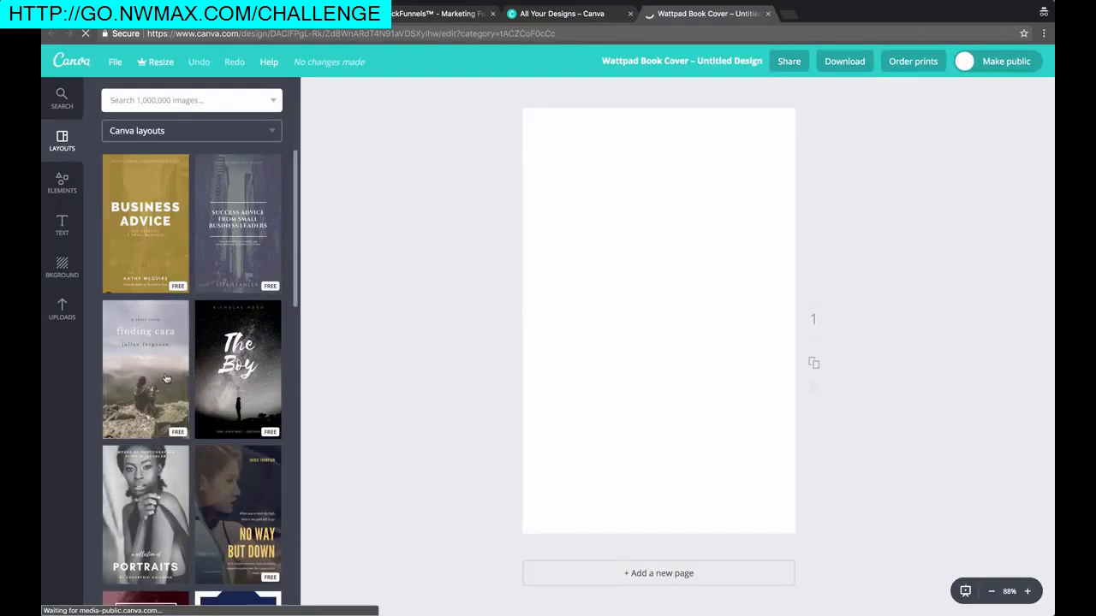
Step: Apply Kathy McGuire's Business Advice layout from the Layouts panel to the blank cover
scroll(247, 434, down, 3)
scroll(248, 434, down, 2)
scroll(197, 351, down, 1)
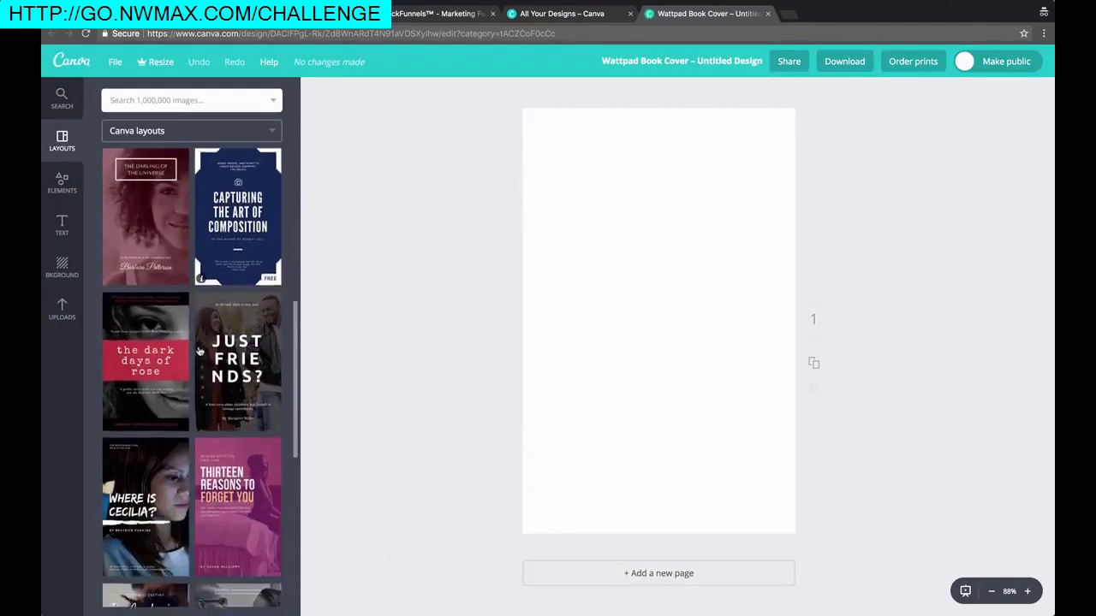
scroll(198, 351, down, 1)
scroll(199, 350, down, 2)
scroll(201, 350, down, 1)
scroll(201, 350, up, 1)
scroll(201, 347, up, 10)
click(137, 221)
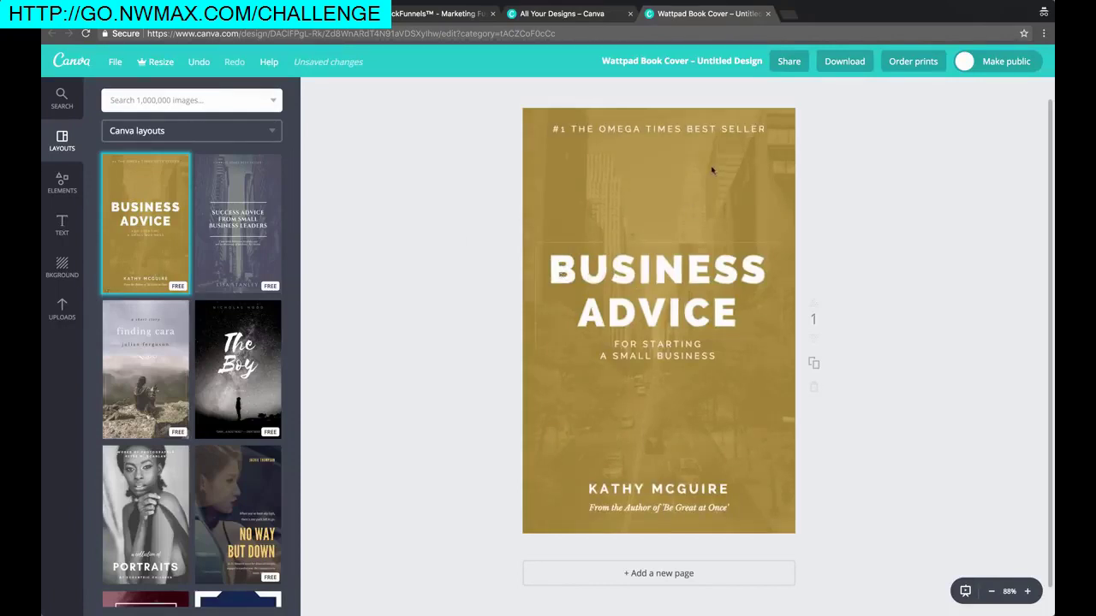
click(603, 126)
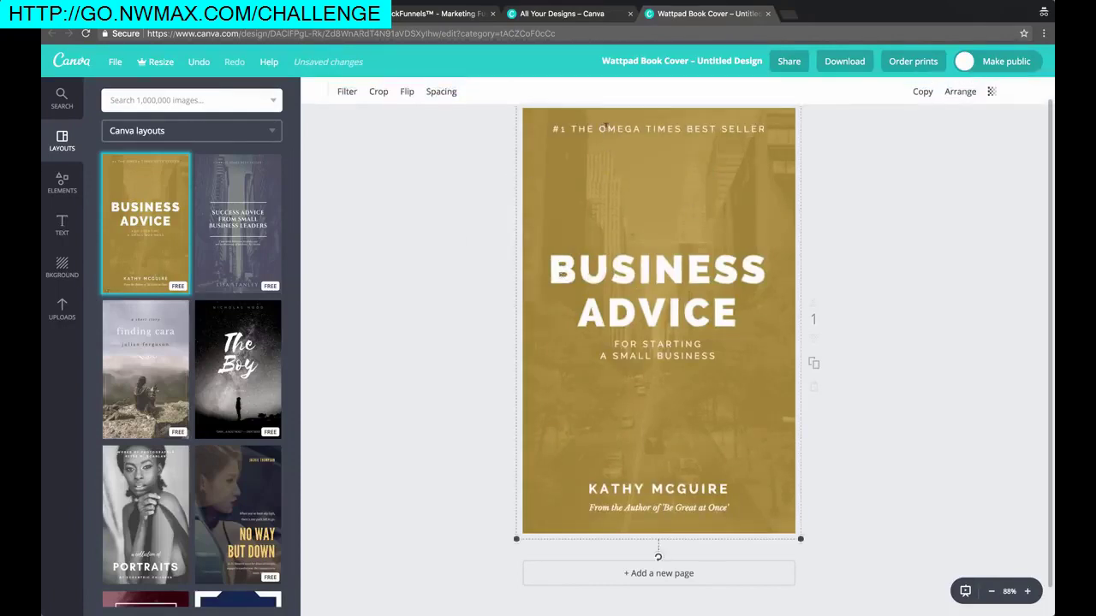
Step: Retitle the cover 'THE GOOGLE ADWORDS BOOTCAMP' with the subtitle 'FOR BEGINNERS'
click(628, 128)
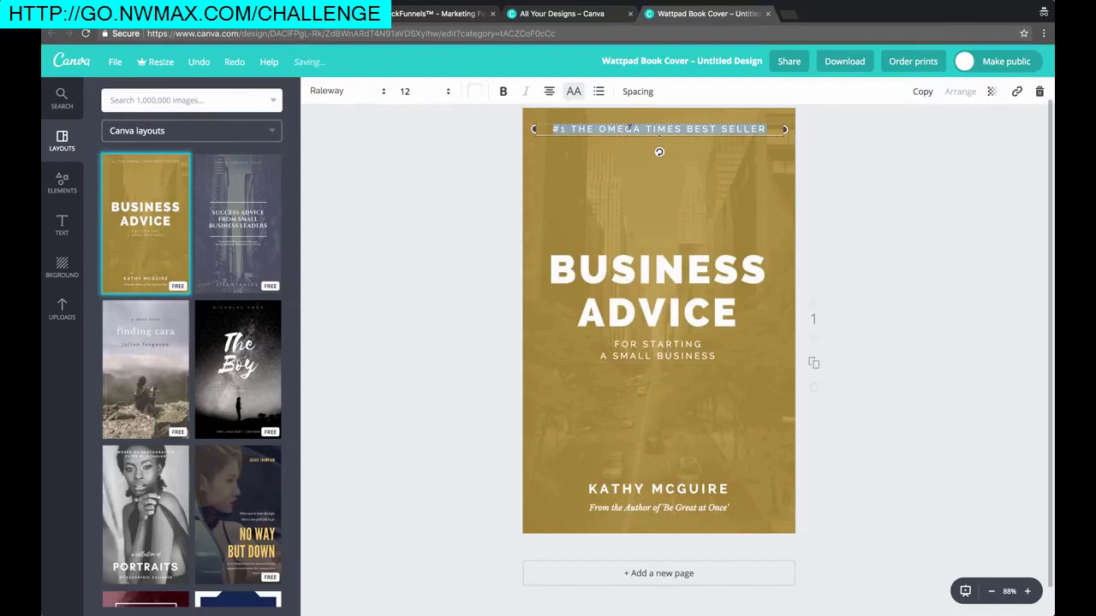
click(685, 285)
click(687, 286)
text(THE GOOGLE ADWORDS)
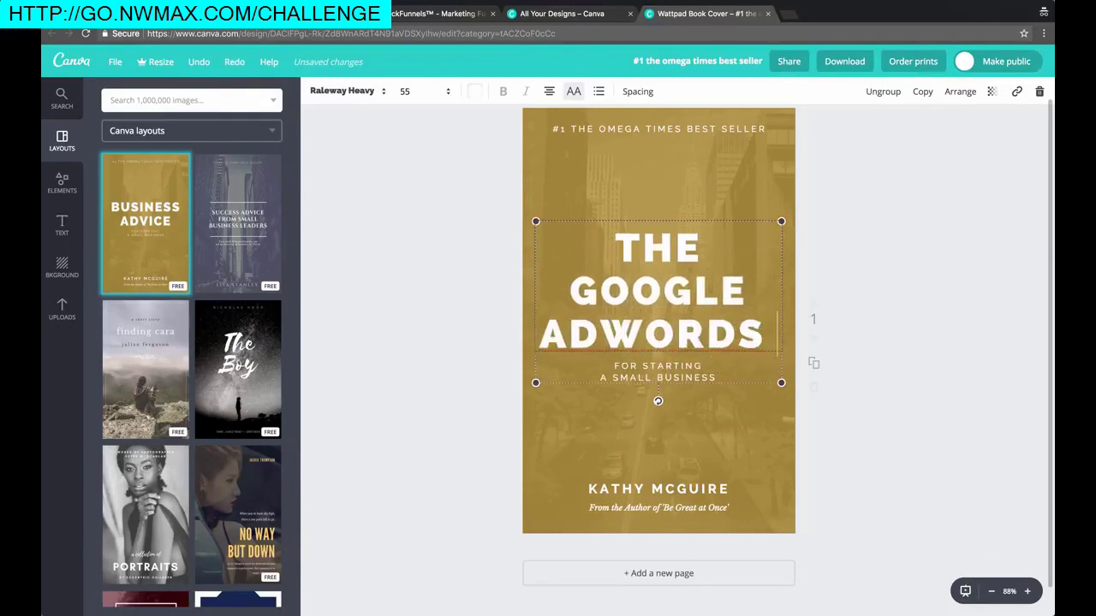
text( BOOTCAMP)
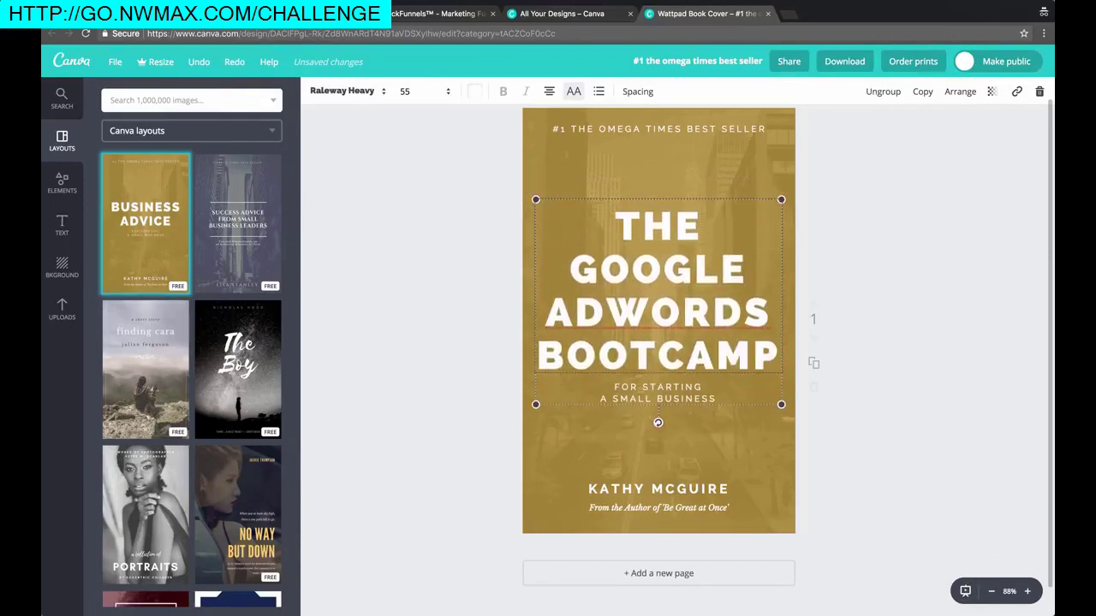
double_click(643, 387)
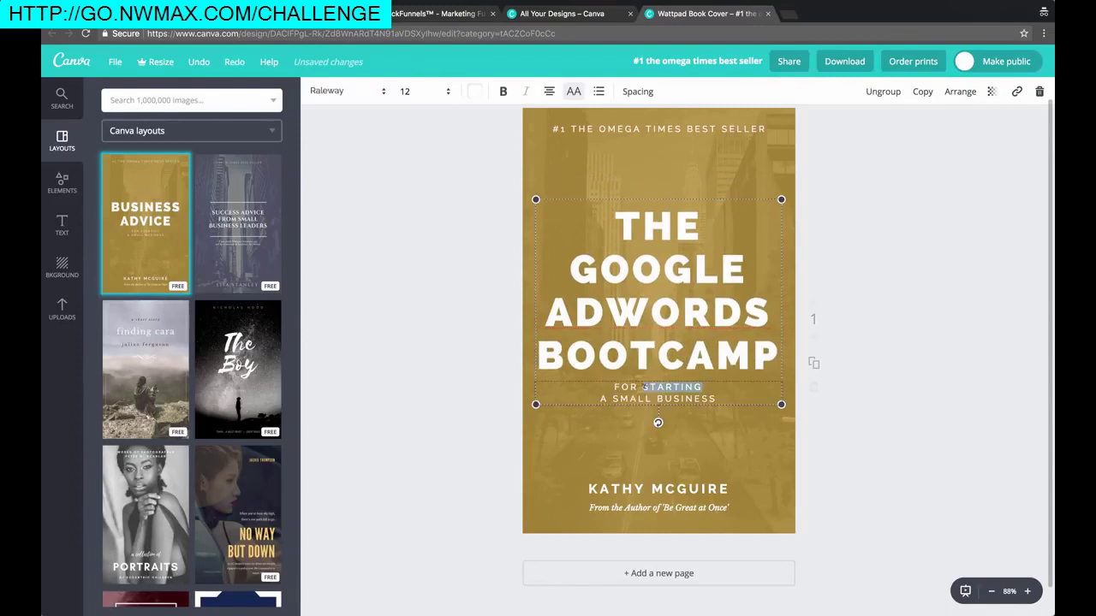
triple_click(643, 387)
text(FOR BEGINNERS)
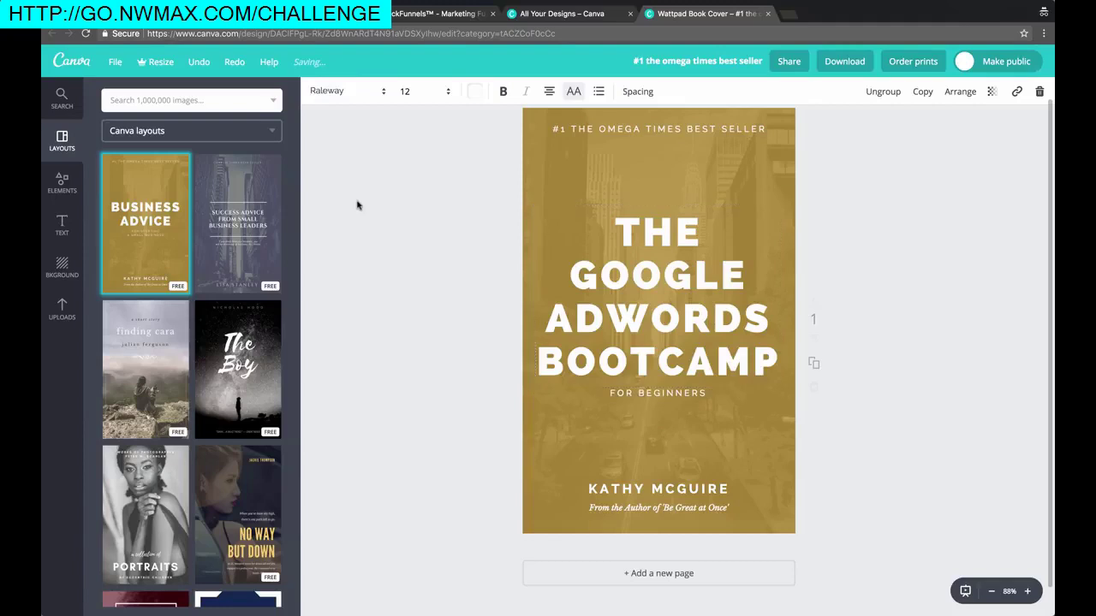
click(566, 157)
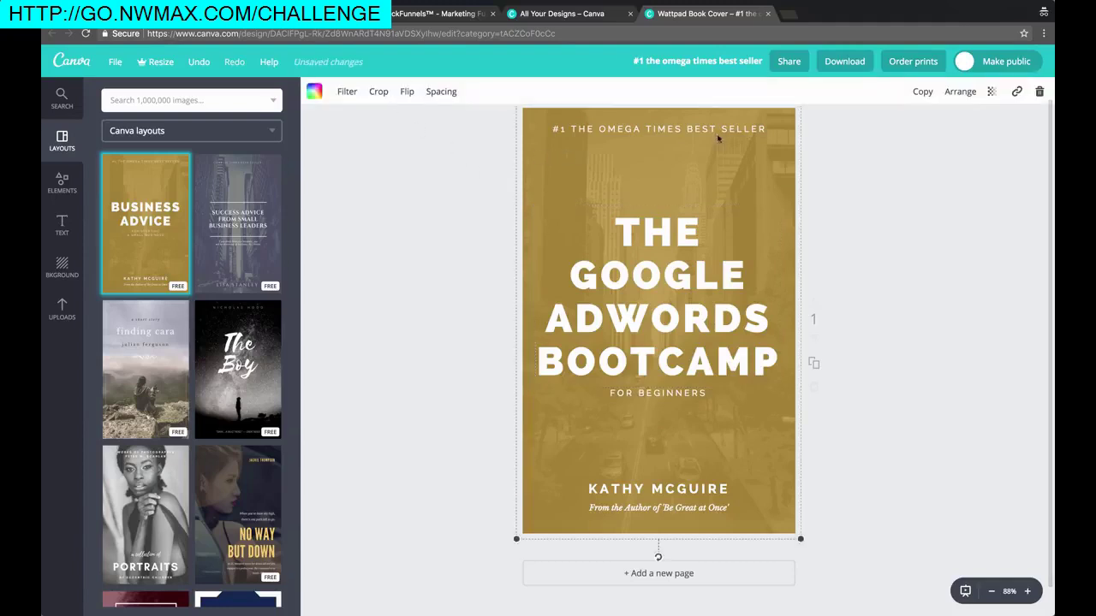
Step: Delete the background photo and tinted overlay, and make the page background white
mouse_move(777, 146)
mouse_down()
mouse_move(626, 165)
mouse_move(647, 195)
mouse_up()
click(1039, 94)
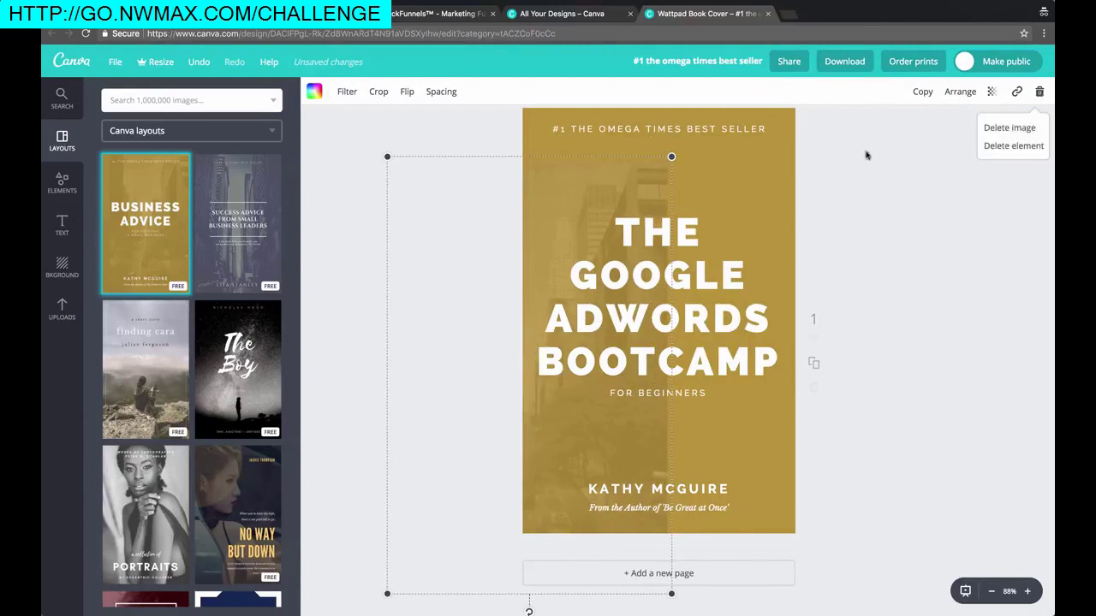
click(997, 127)
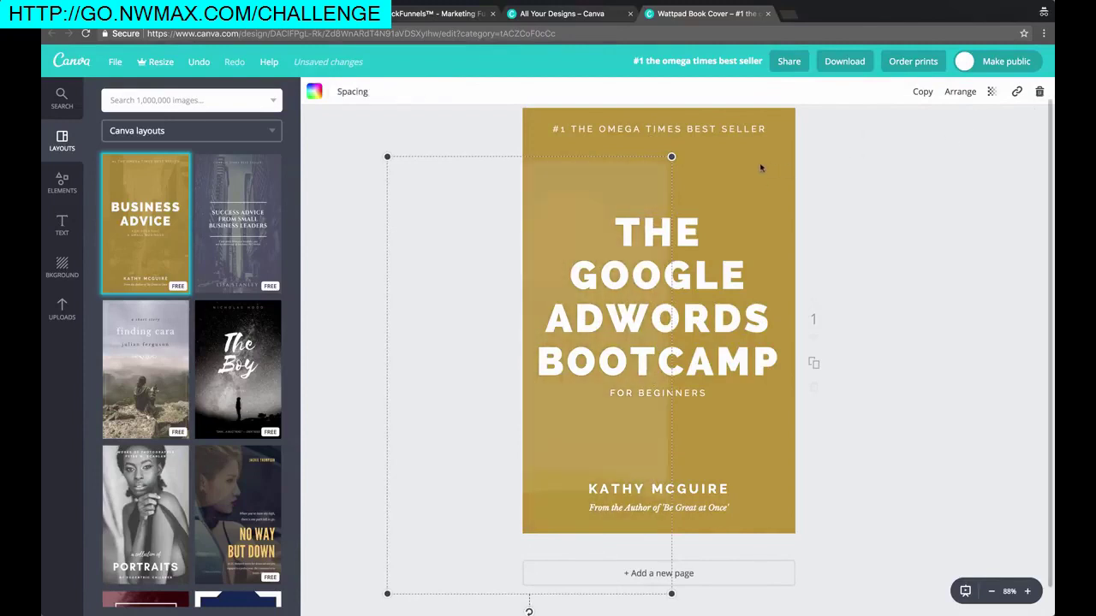
click(1037, 93)
click(1004, 148)
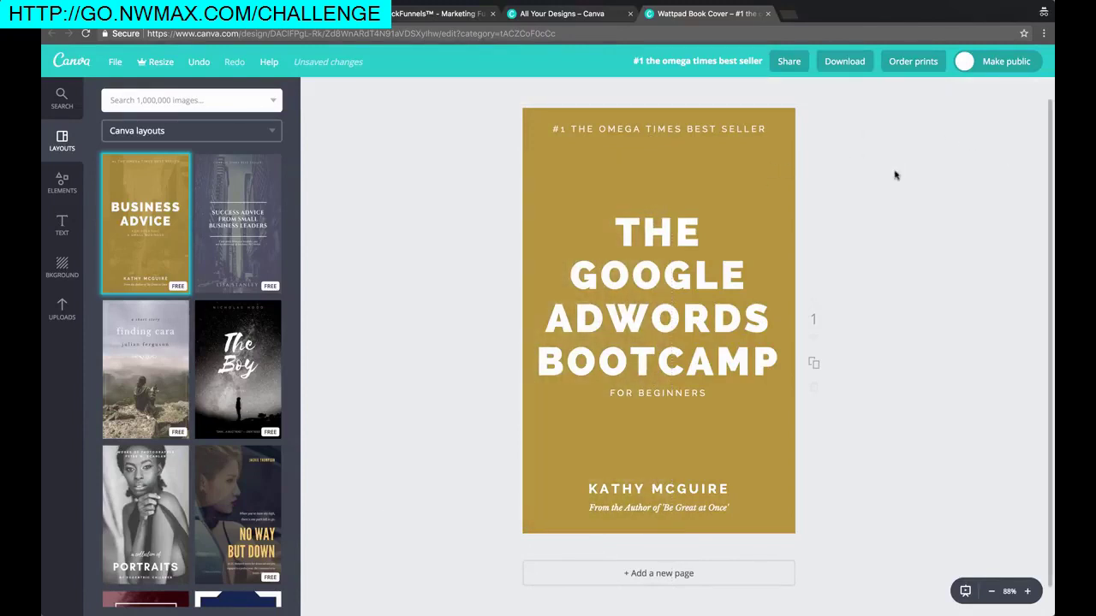
click(547, 175)
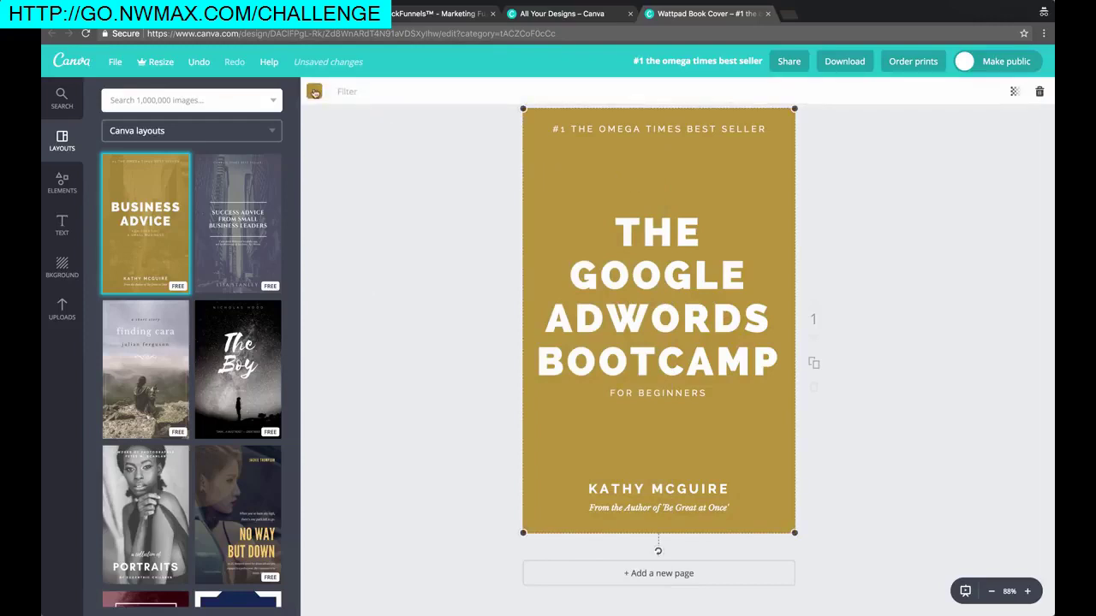
click(314, 91)
click(420, 256)
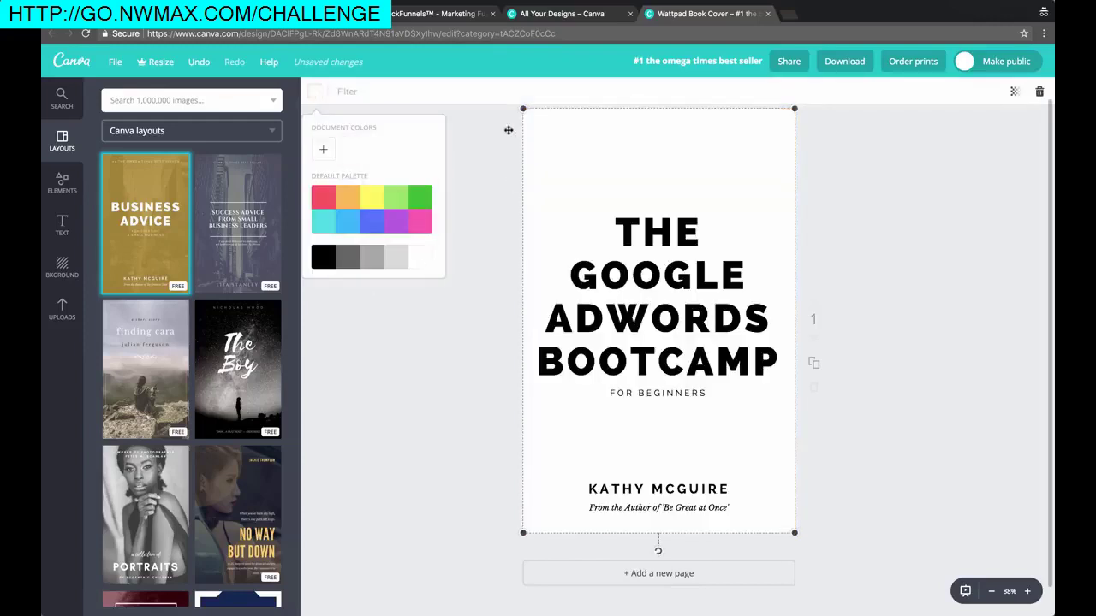
click(896, 264)
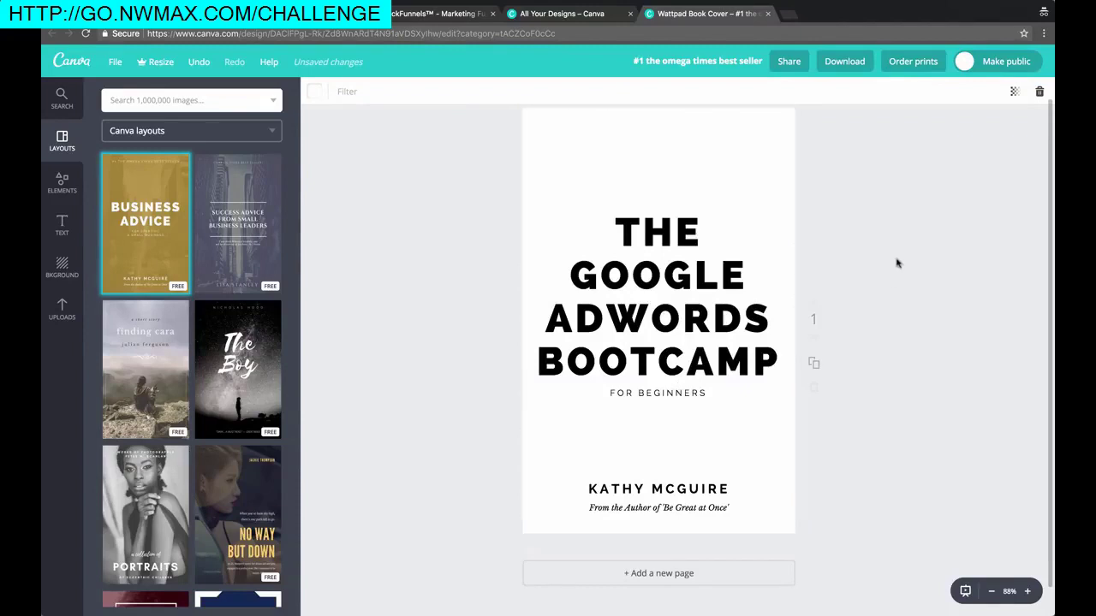
Step: Change the bottom author line to 'DIGITAL NOMAD ROCKSTAR'
click(650, 495)
text(THE NOMAD BRAD)
click(447, 499)
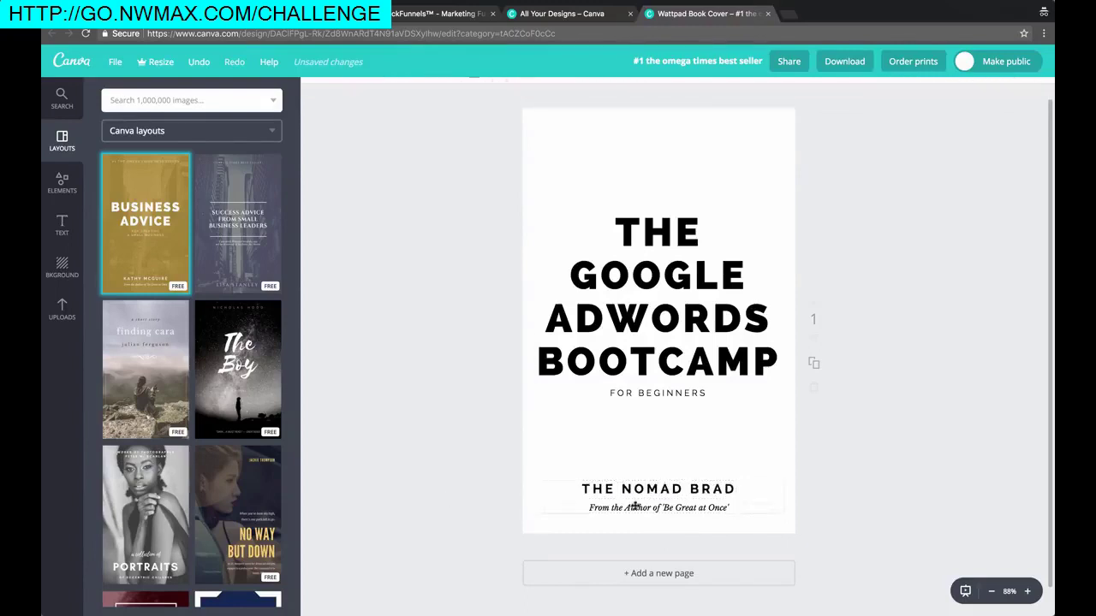
click(633, 507)
double_click(634, 493)
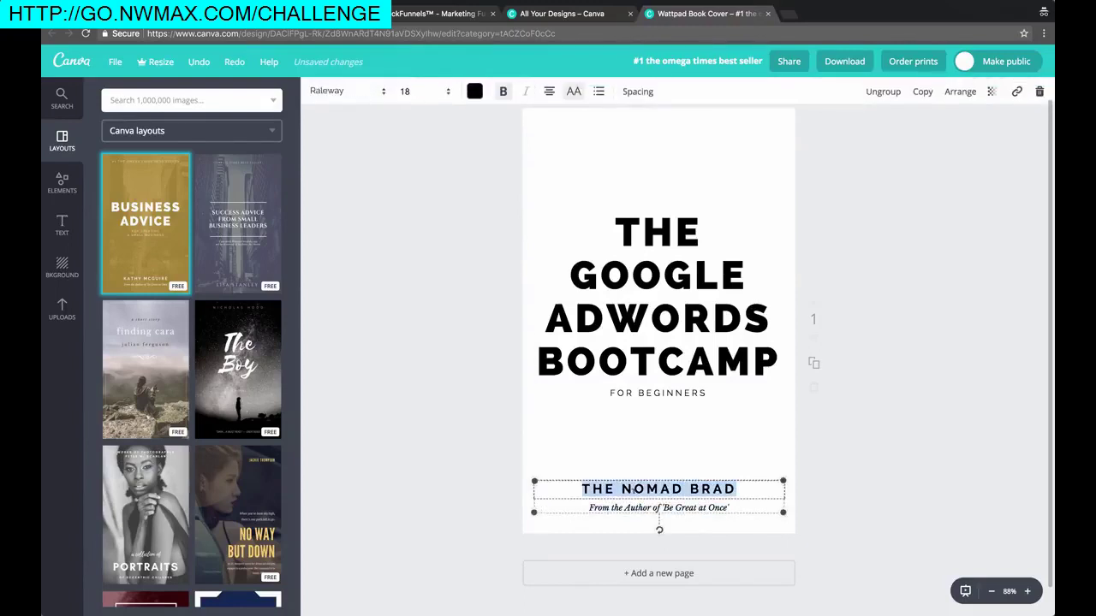
text(DIGITAL NOMAD ROCKSTAR)
click(382, 395)
Step: Replace the 'From the Author' line with a web address
click(710, 509)
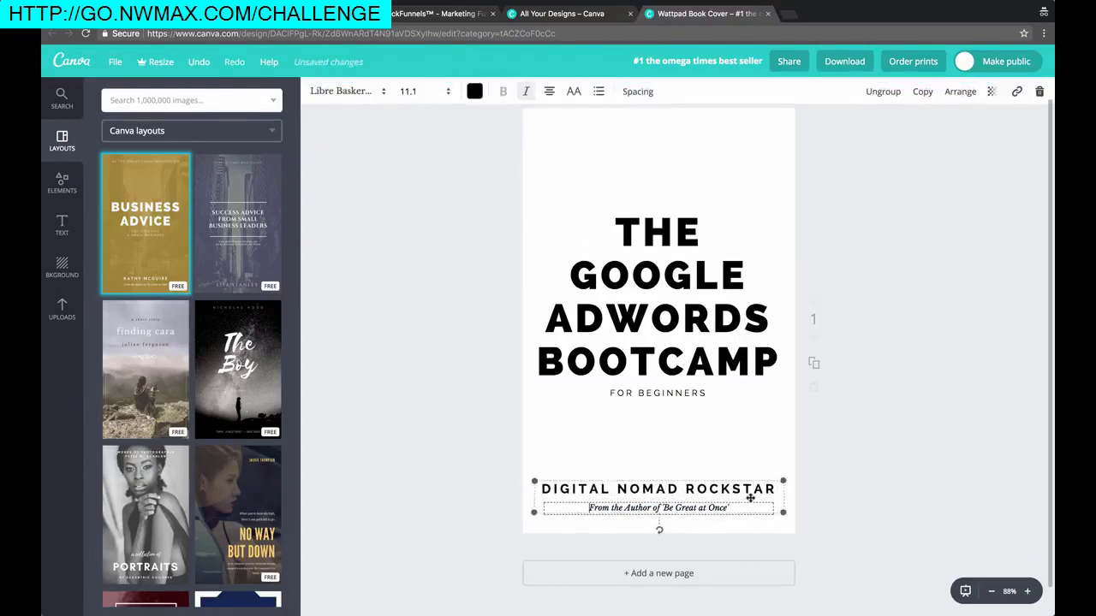
double_click(707, 508)
text(www.digitalnomadrockstar.)
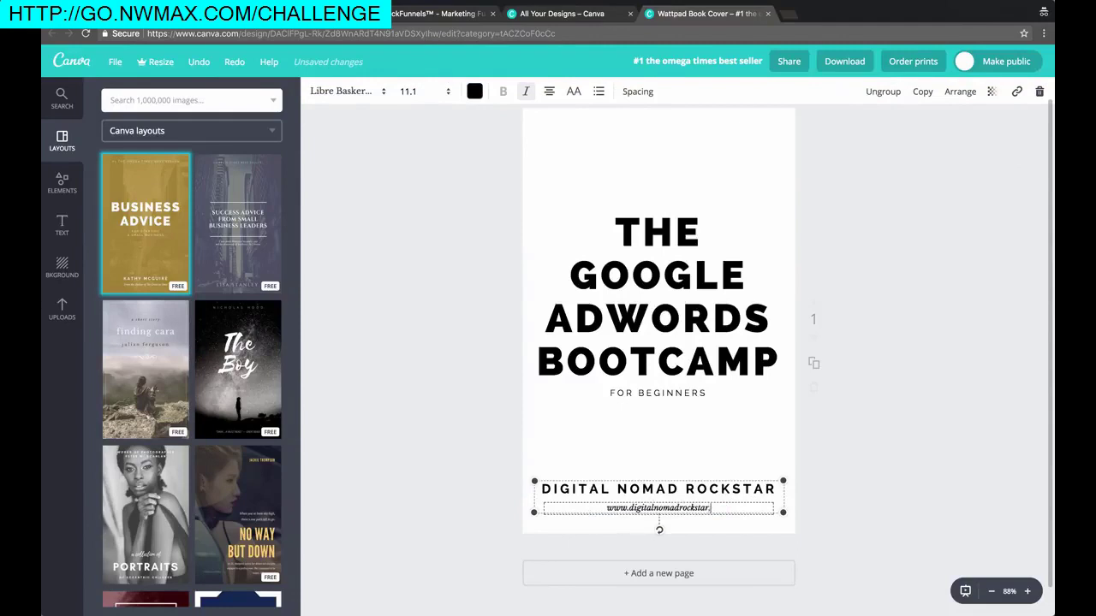
text(com)
click(597, 517)
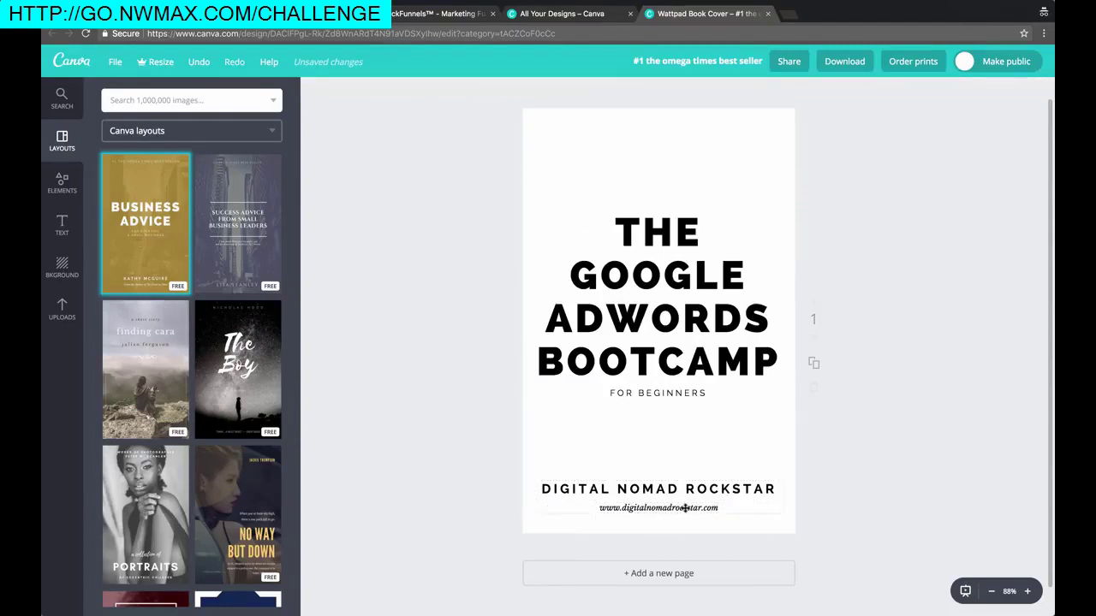
click(880, 427)
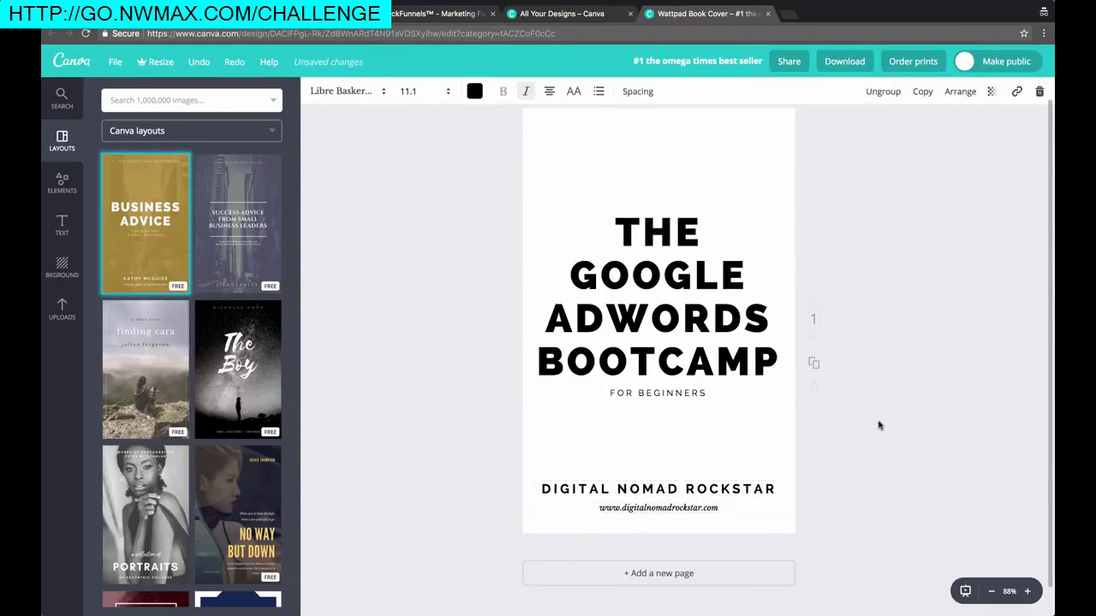
click(730, 489)
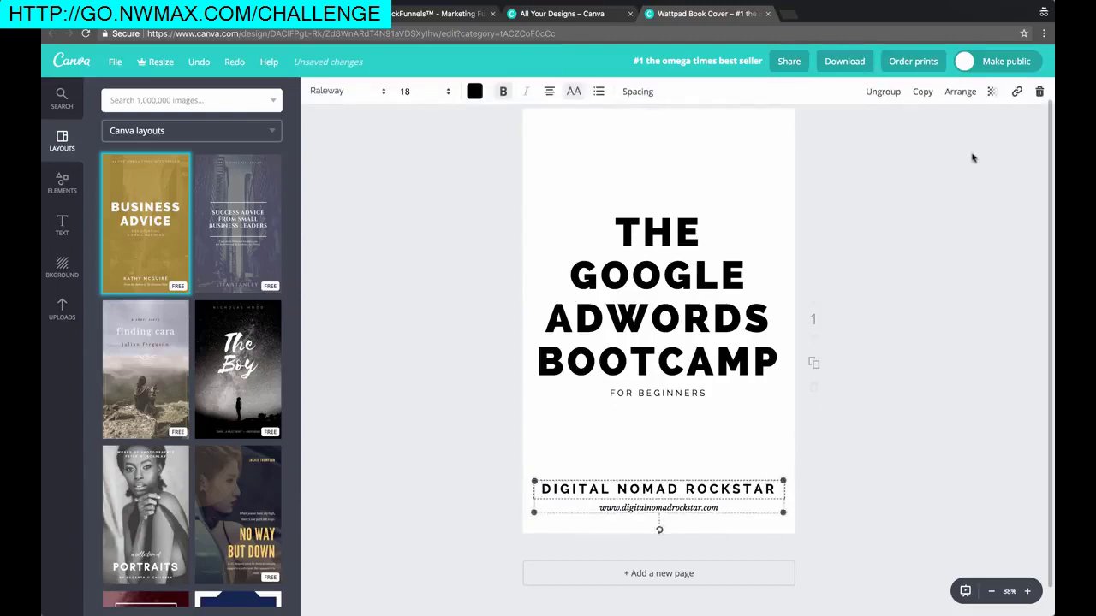
click(1039, 91)
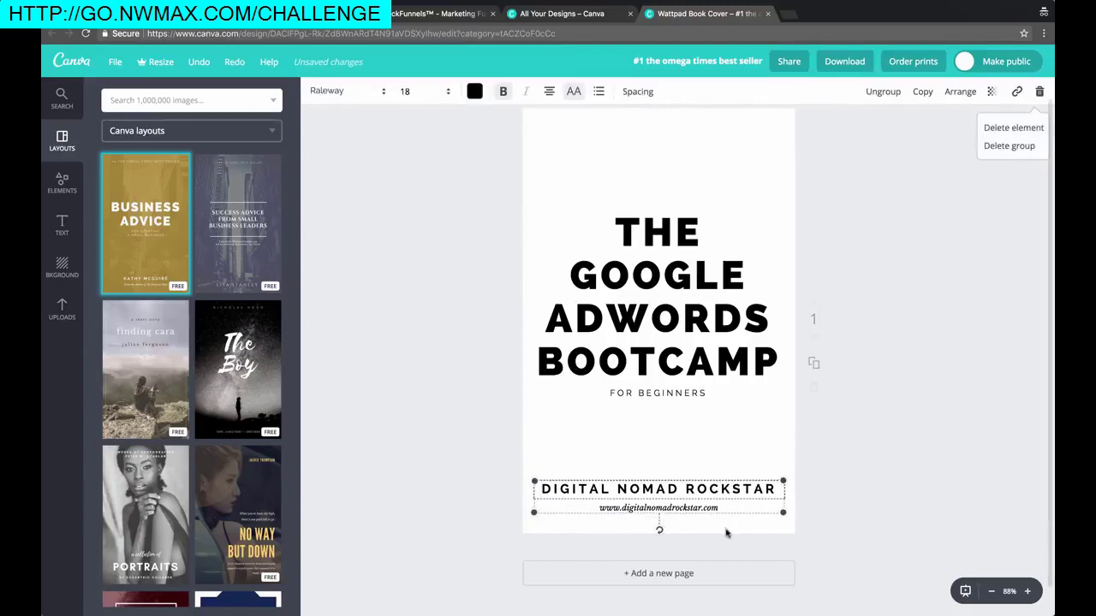
click(1010, 145)
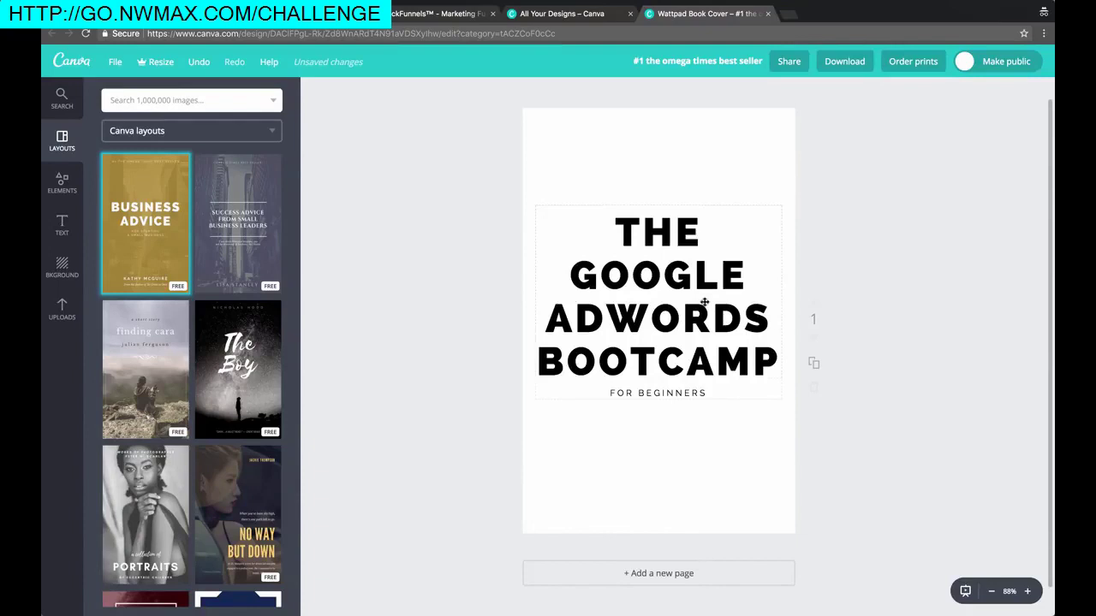
click(671, 301)
Step: Add a square frame shape from Canva's Elements > Shapes to the cover
click(514, 227)
scroll(663, 388, up, 1)
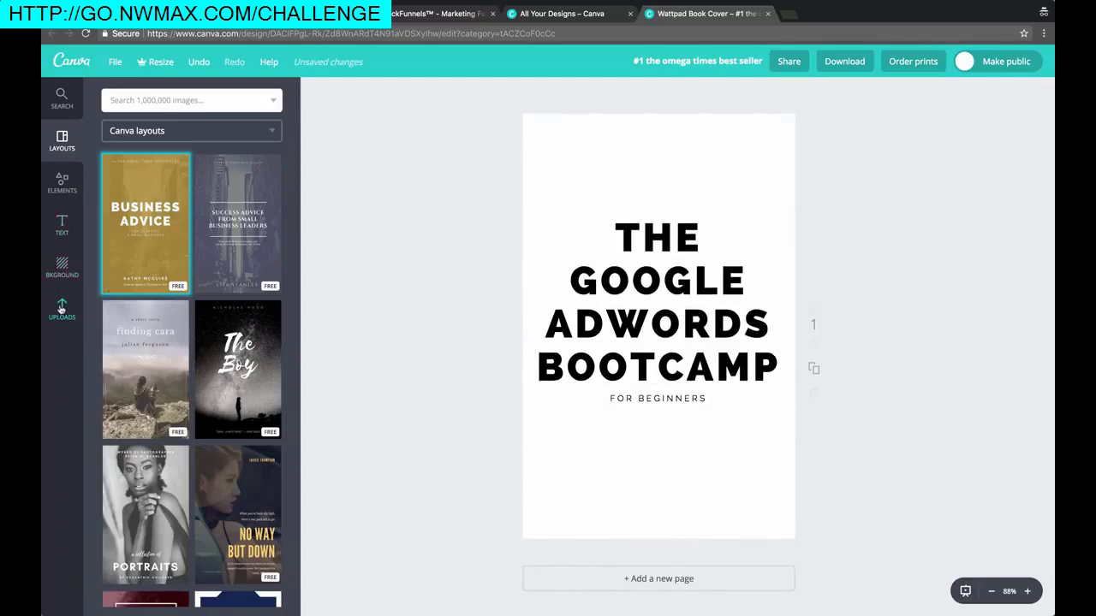
click(61, 308)
click(62, 225)
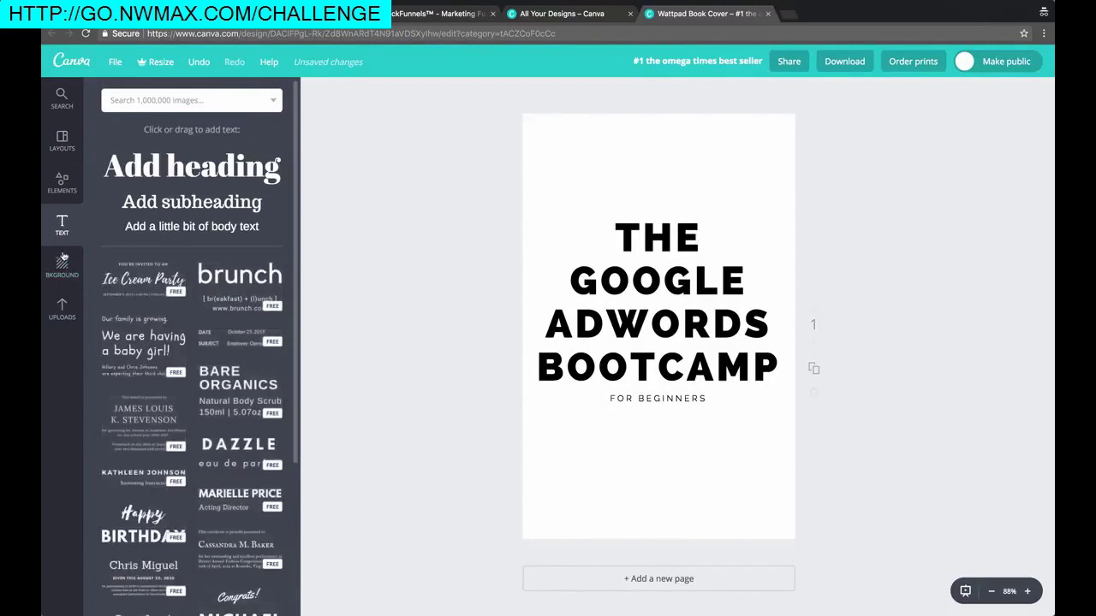
click(62, 182)
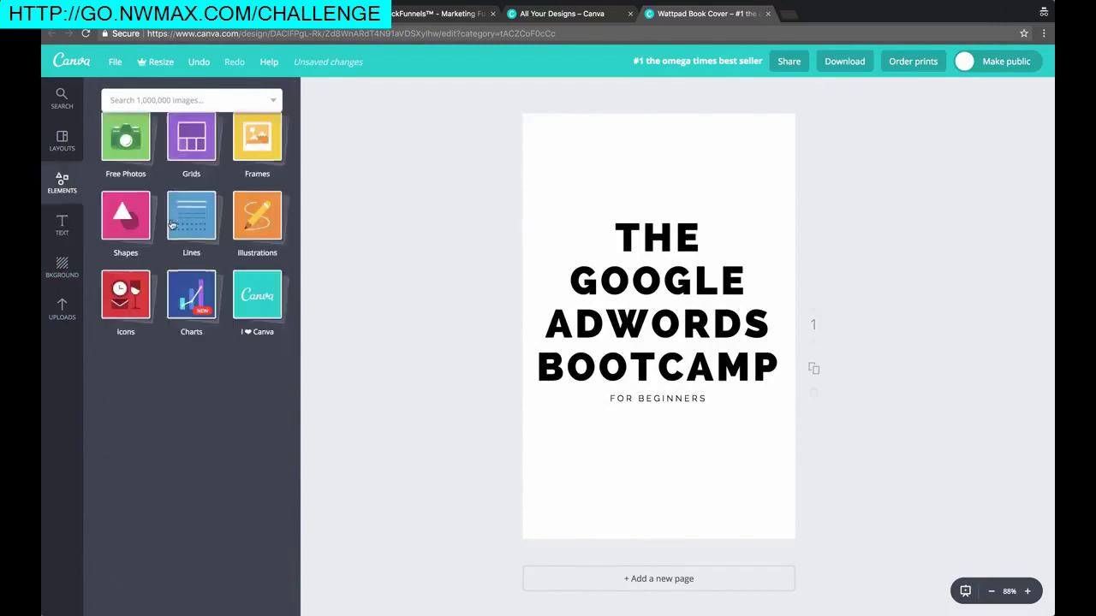
click(131, 243)
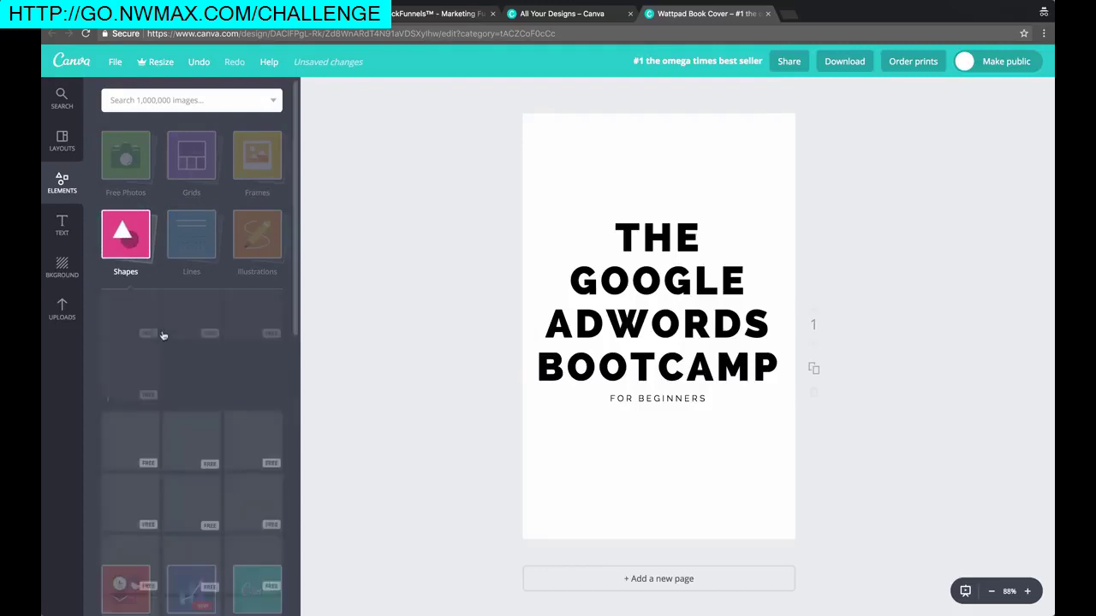
click(129, 337)
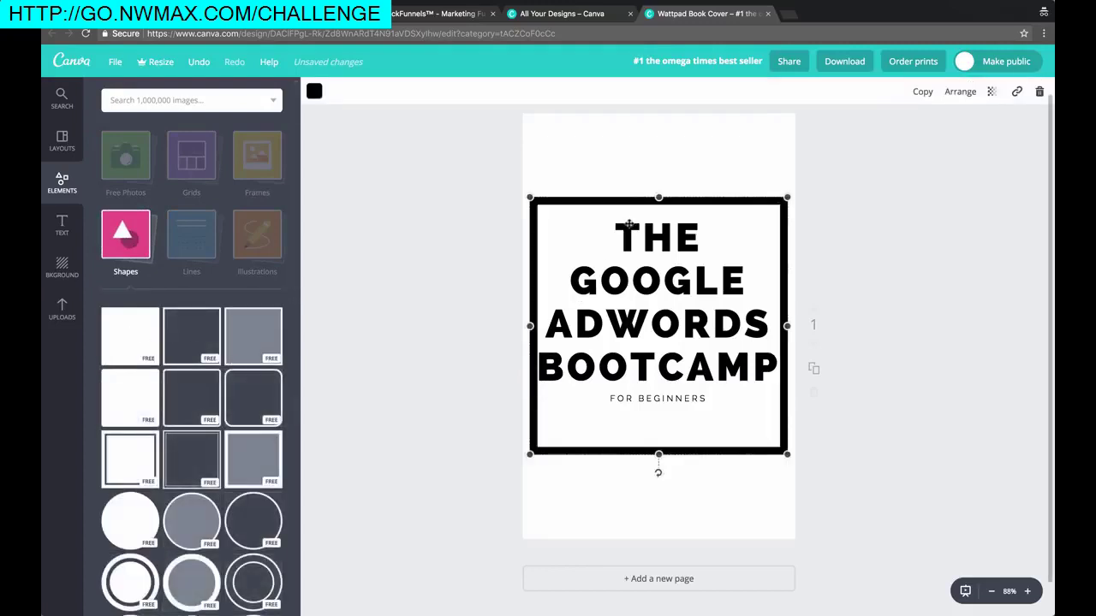
Step: Stretch the black square frame out to the page's top, sides and bottom
drag(657, 197, 658, 112)
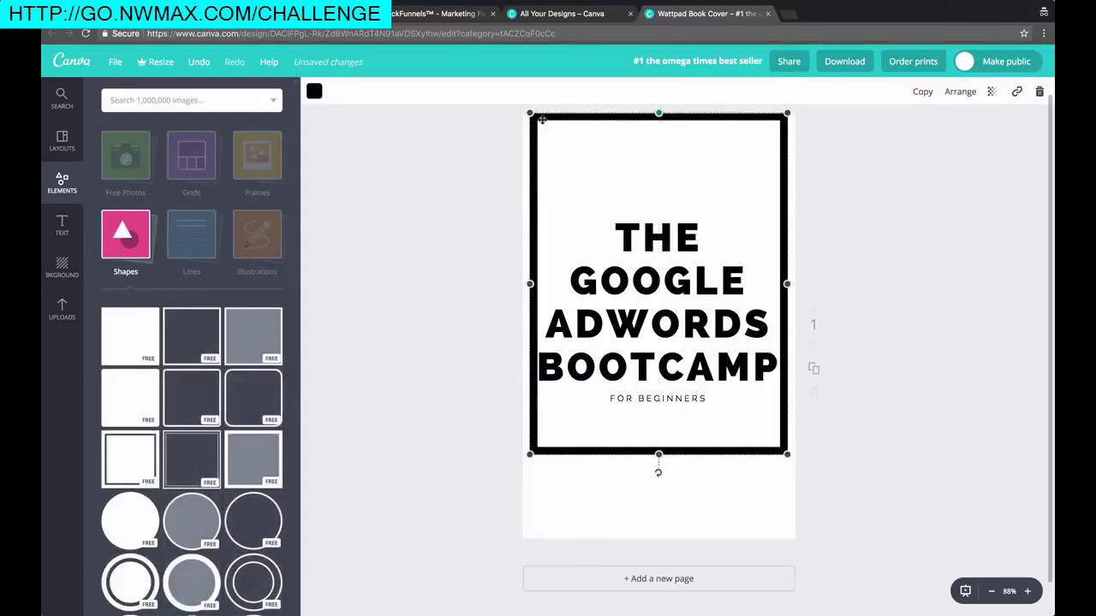
drag(530, 285, 516, 283)
drag(788, 284, 799, 283)
drag(515, 285, 520, 284)
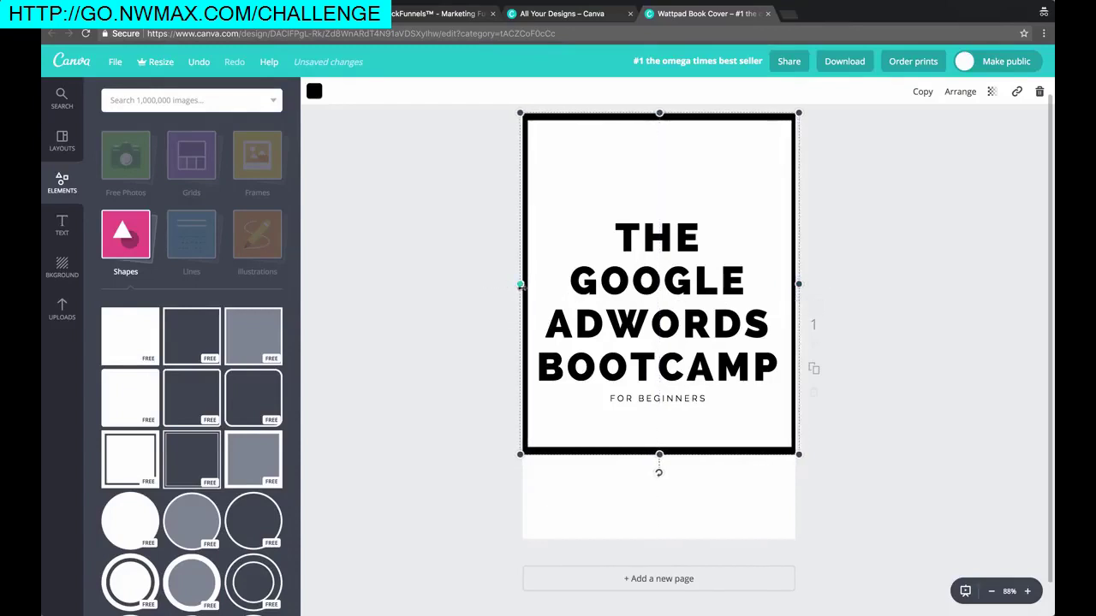
mouse_move(658, 478)
mouse_down()
mouse_move(658, 557)
mouse_move(658, 544)
mouse_up()
click(851, 264)
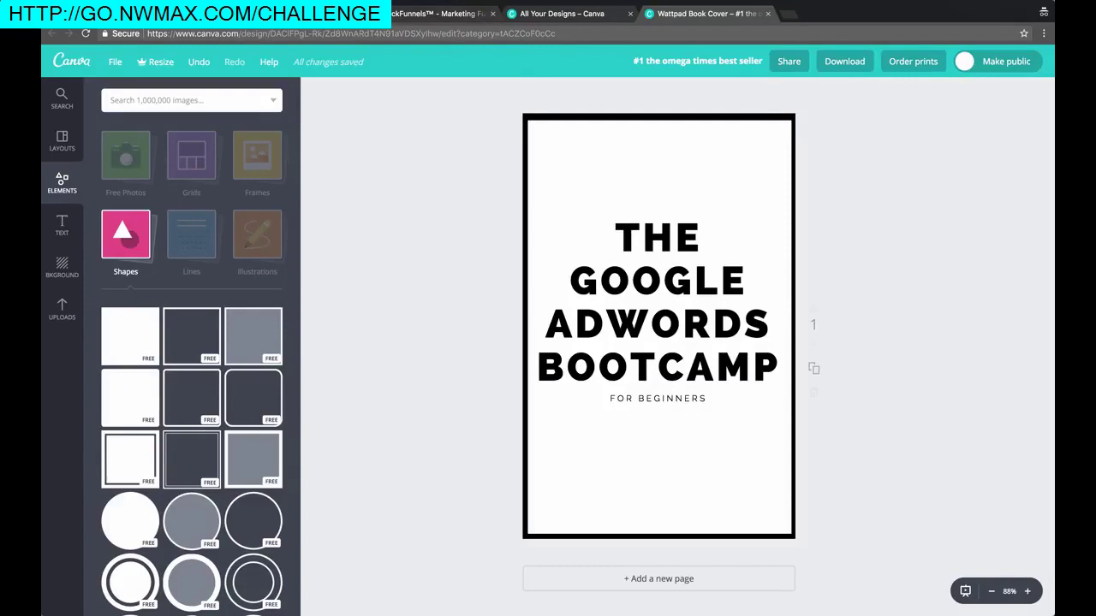
Step: Shrink the Digital Nomad Rockstar logo by dragging its corner
click(514, 3)
click(557, 18)
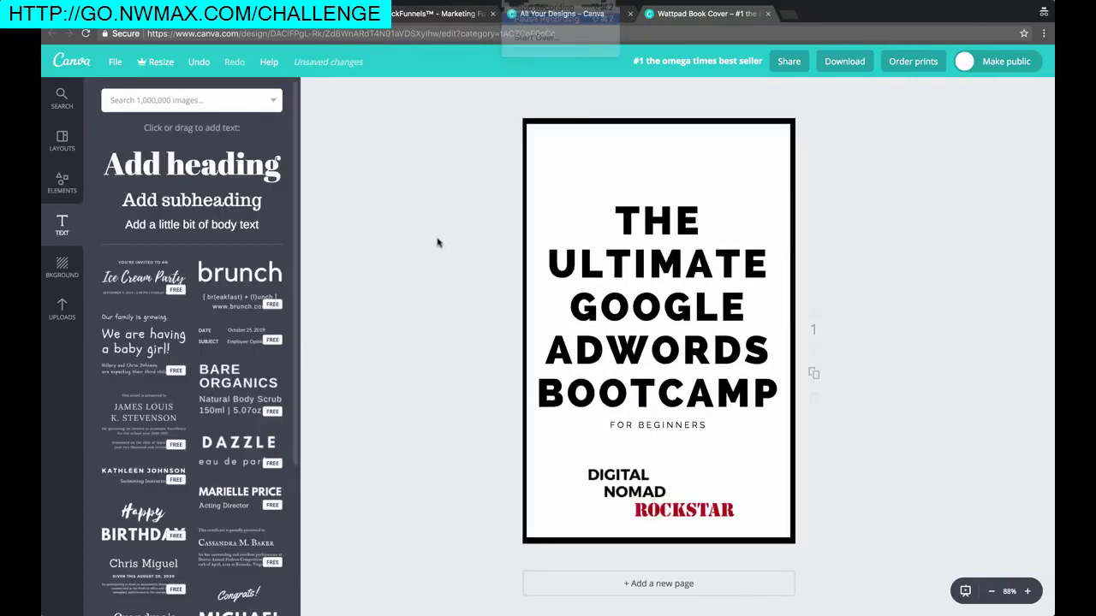
click(572, 470)
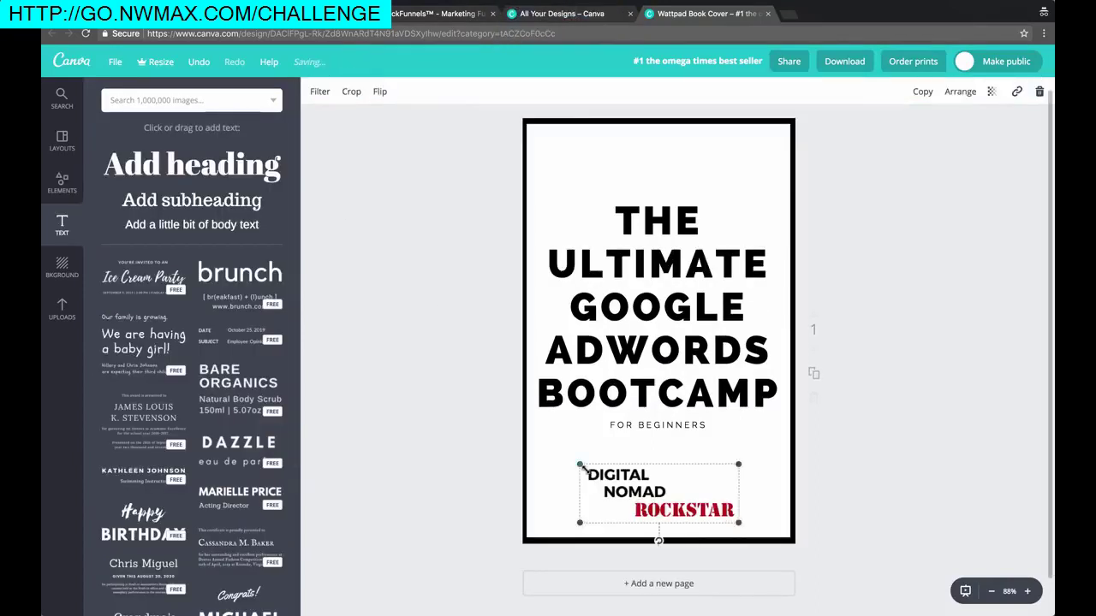
mouse_move(571, 469)
mouse_down()
mouse_move(624, 482)
mouse_move(650, 511)
mouse_move(639, 514)
mouse_up()
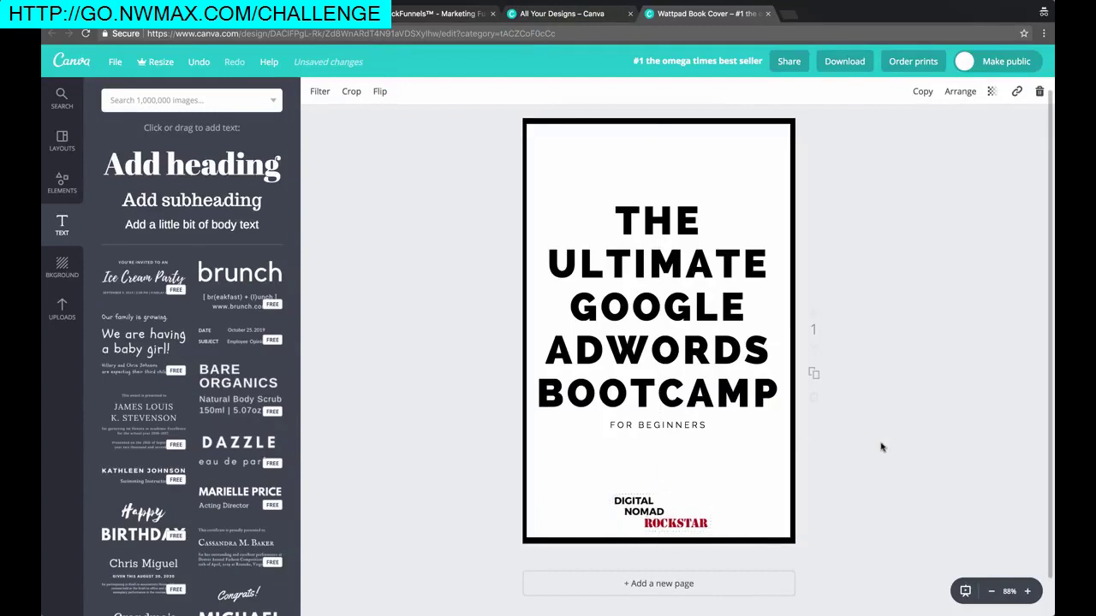
click(538, 464)
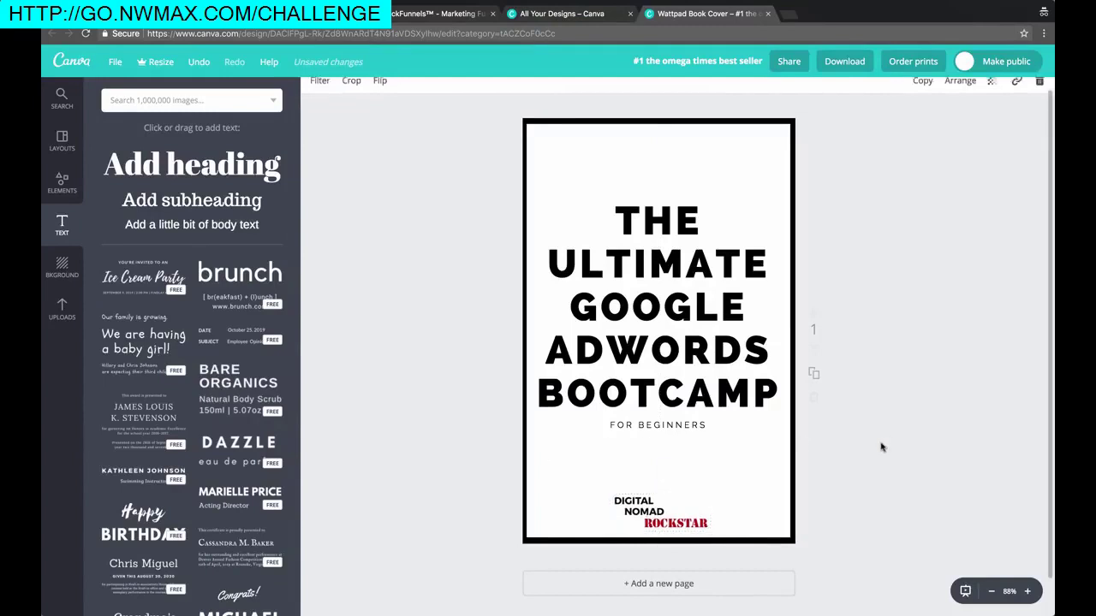
Step: Enlarge FOR BEGINNERS to font size 21 and refit the border frame to the page edges
click(659, 426)
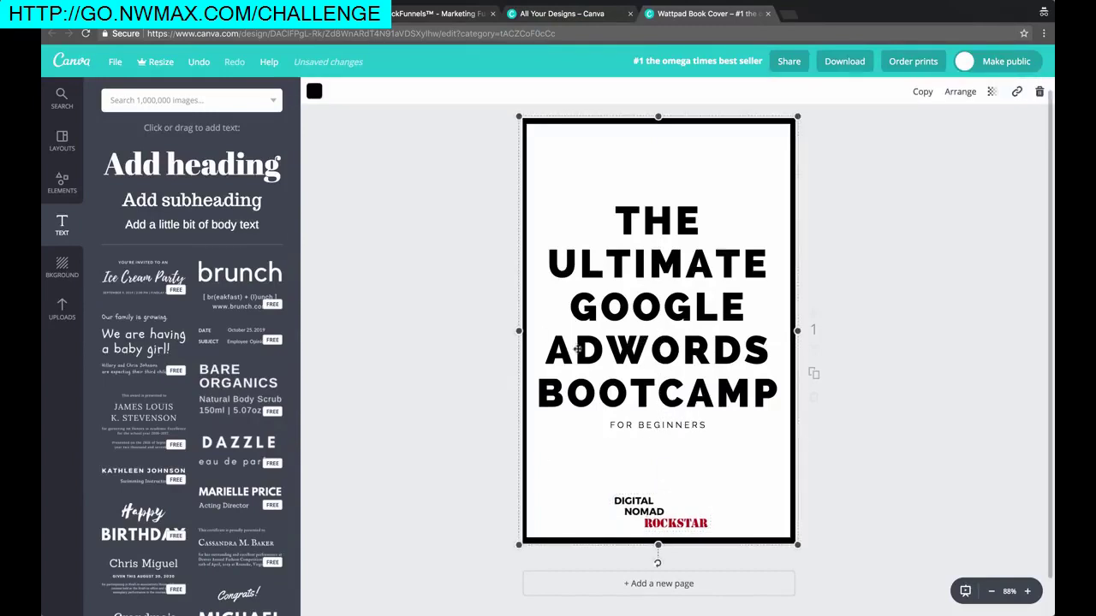
drag(575, 345, 648, 425)
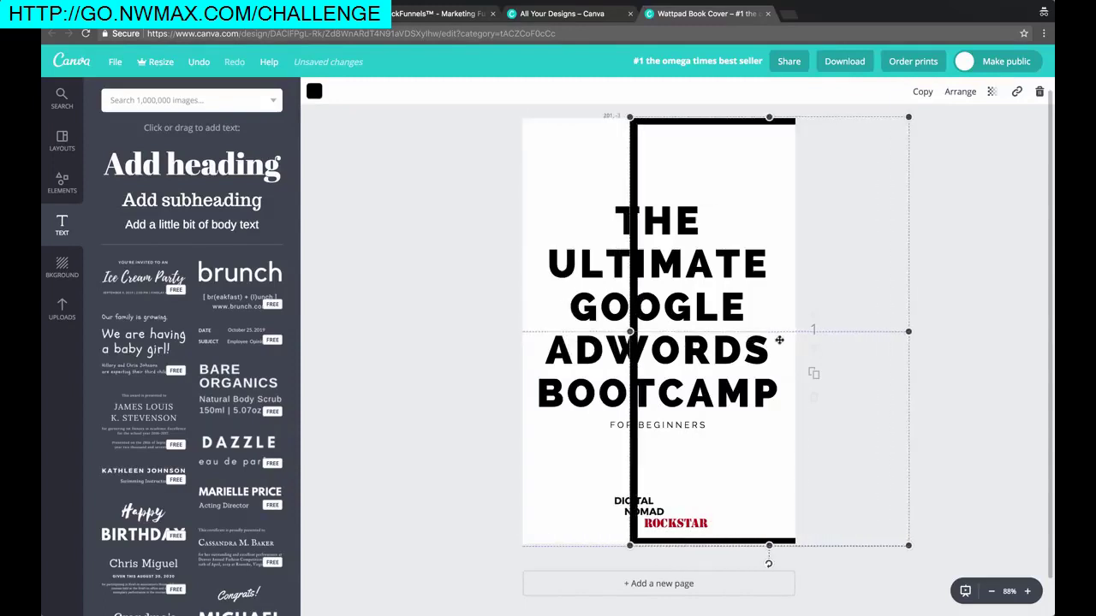
click(648, 425)
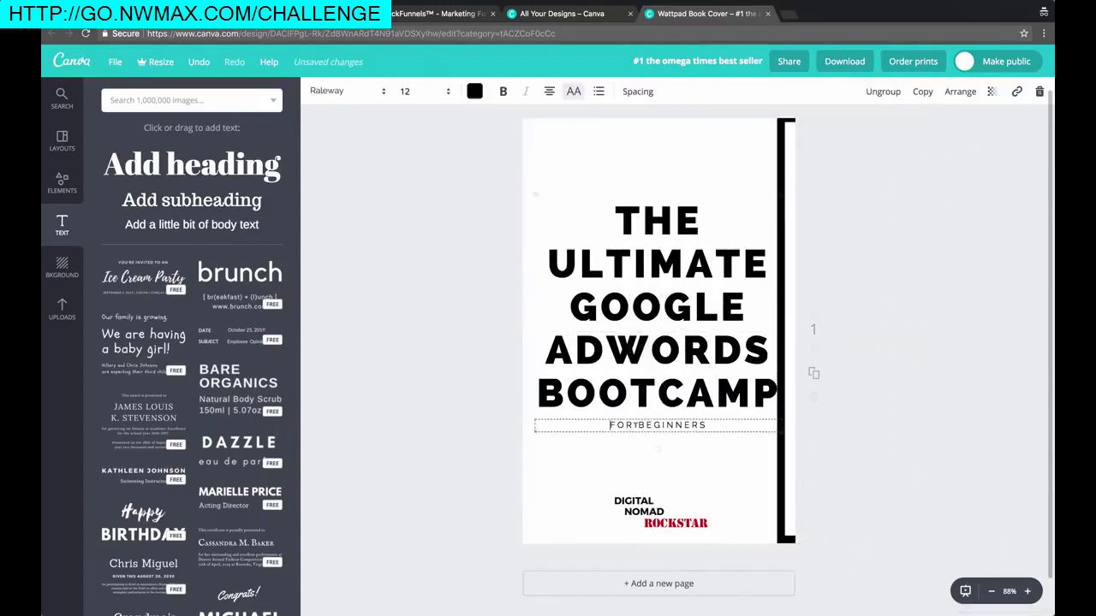
click(418, 93)
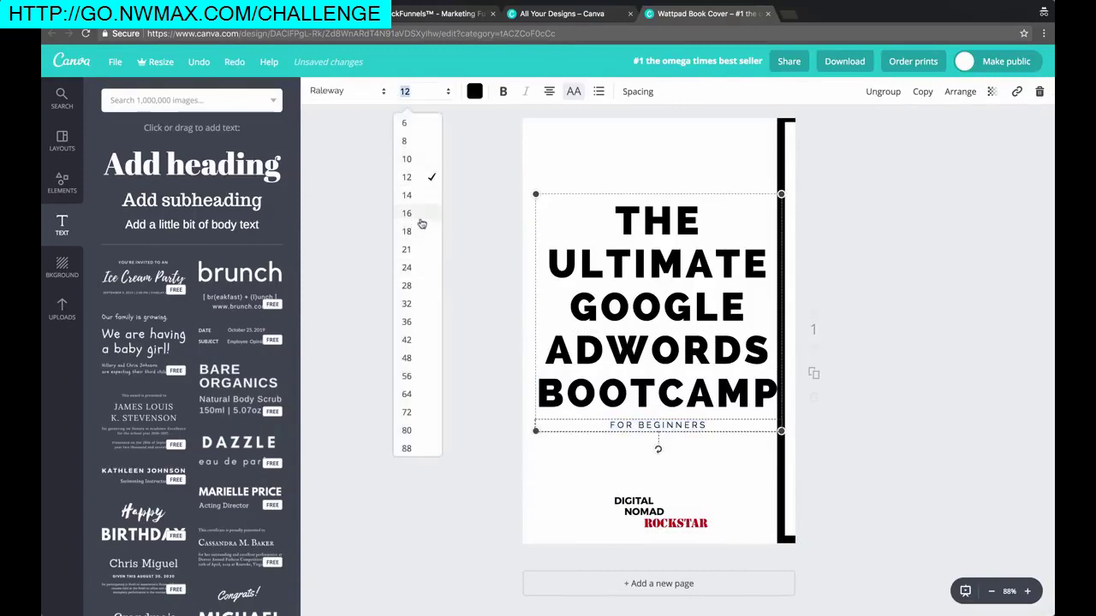
click(418, 231)
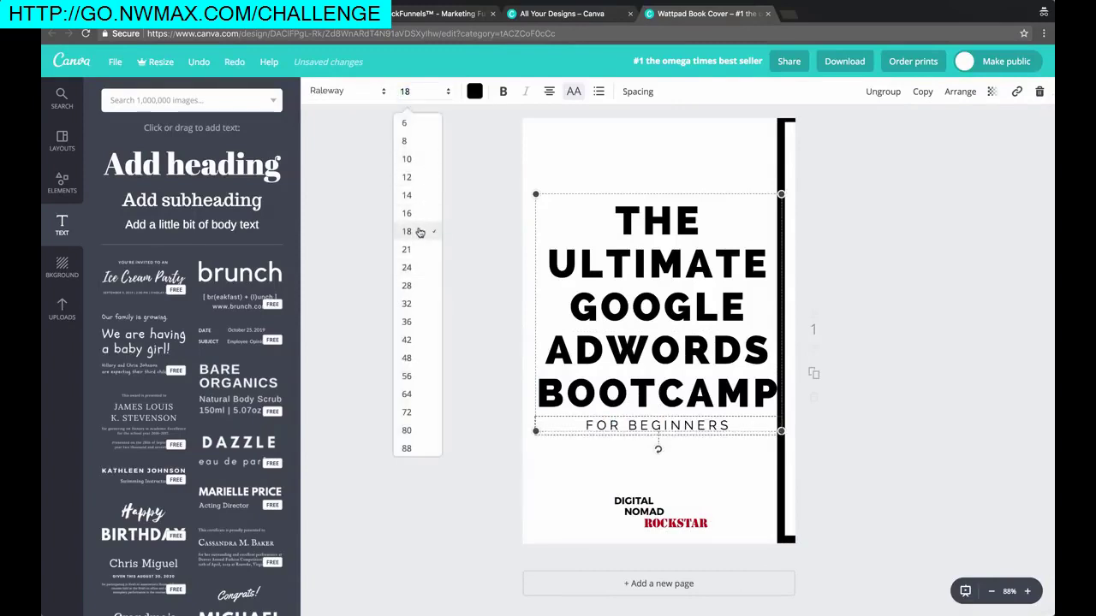
click(404, 90)
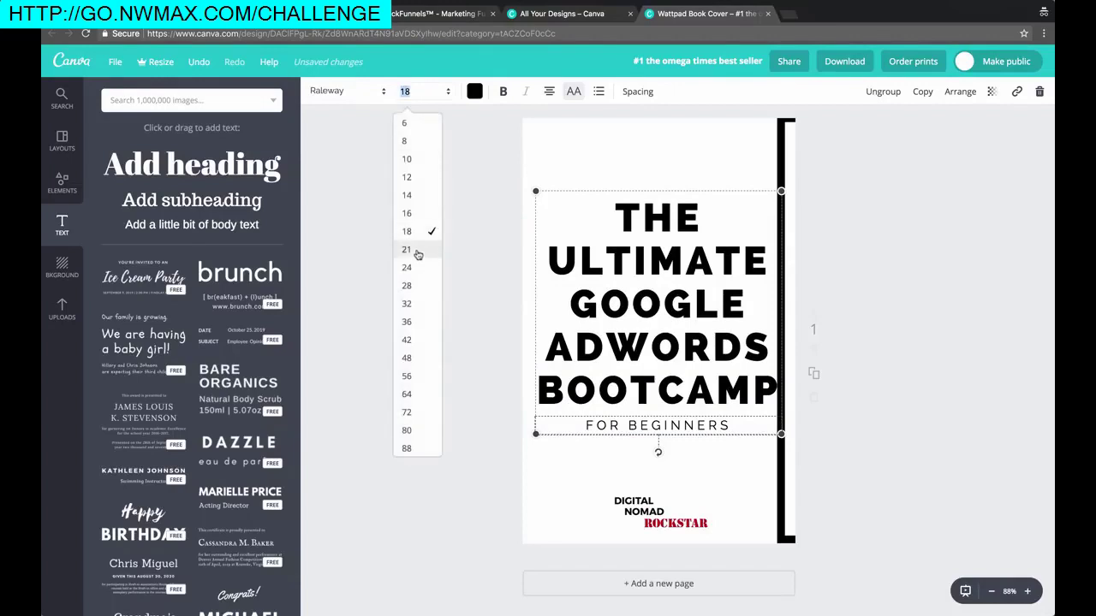
click(416, 249)
click(630, 278)
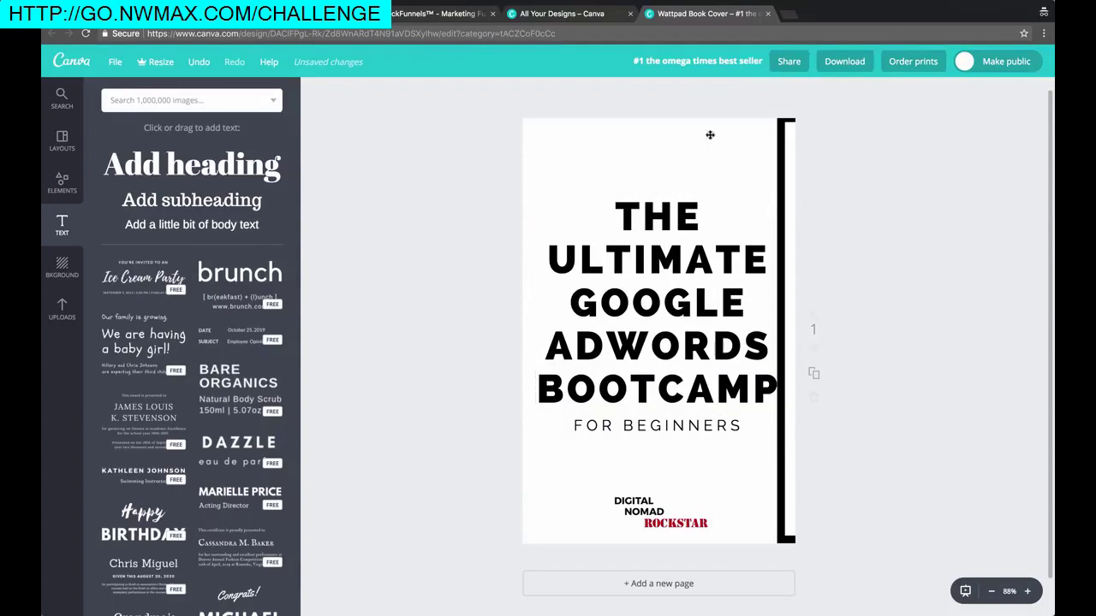
drag(778, 130, 498, 130)
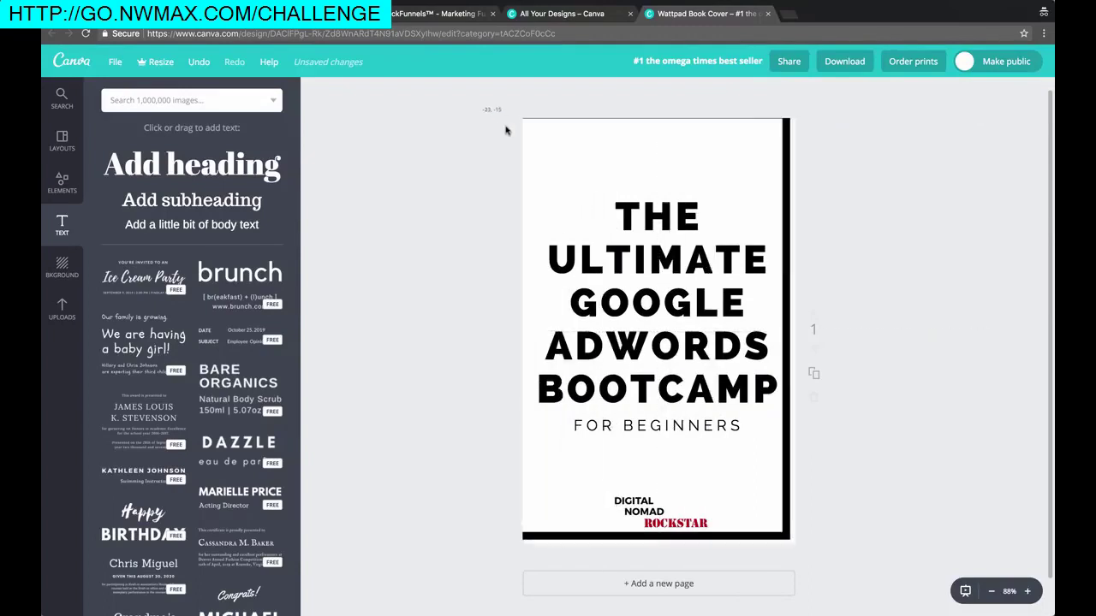
drag(498, 130, 521, 133)
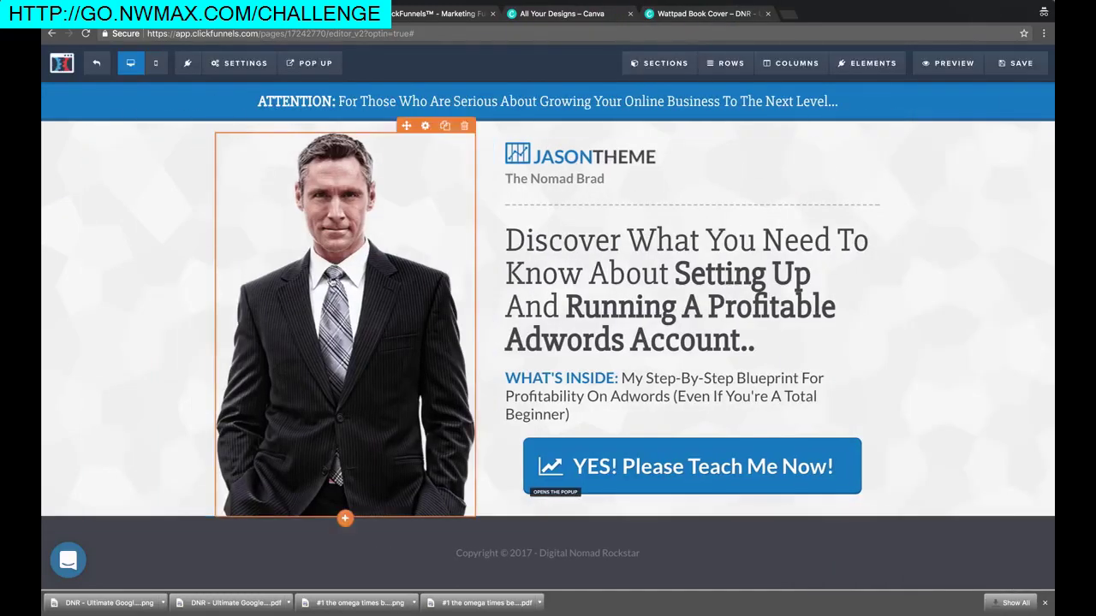
Step: Replace the squeeze page's main image with the Adwords Bootcamp cover from uploaded images
click(329, 281)
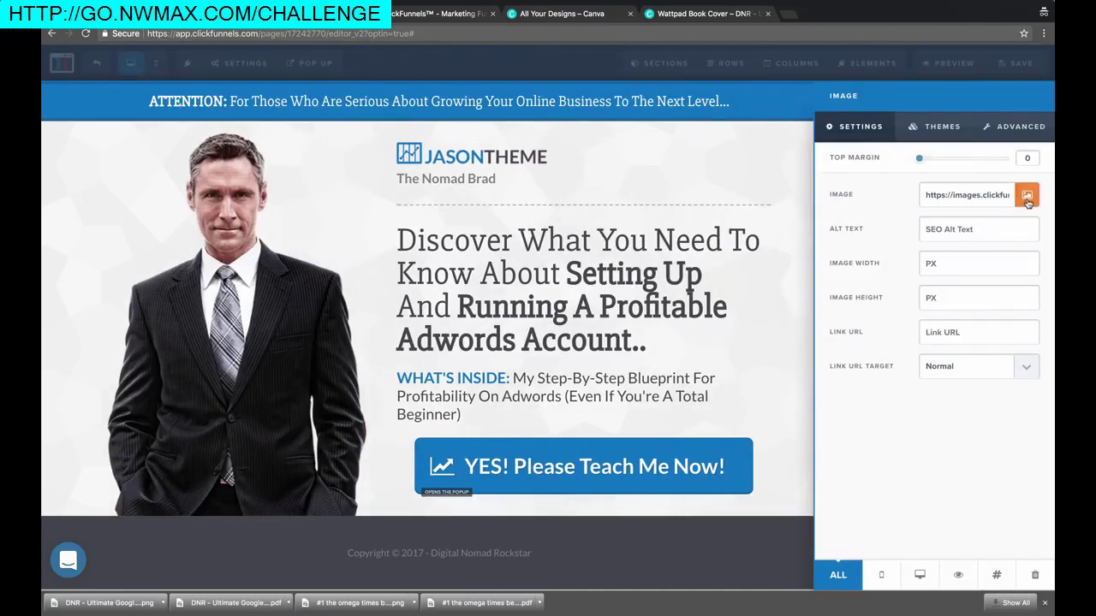
click(1026, 196)
click(134, 248)
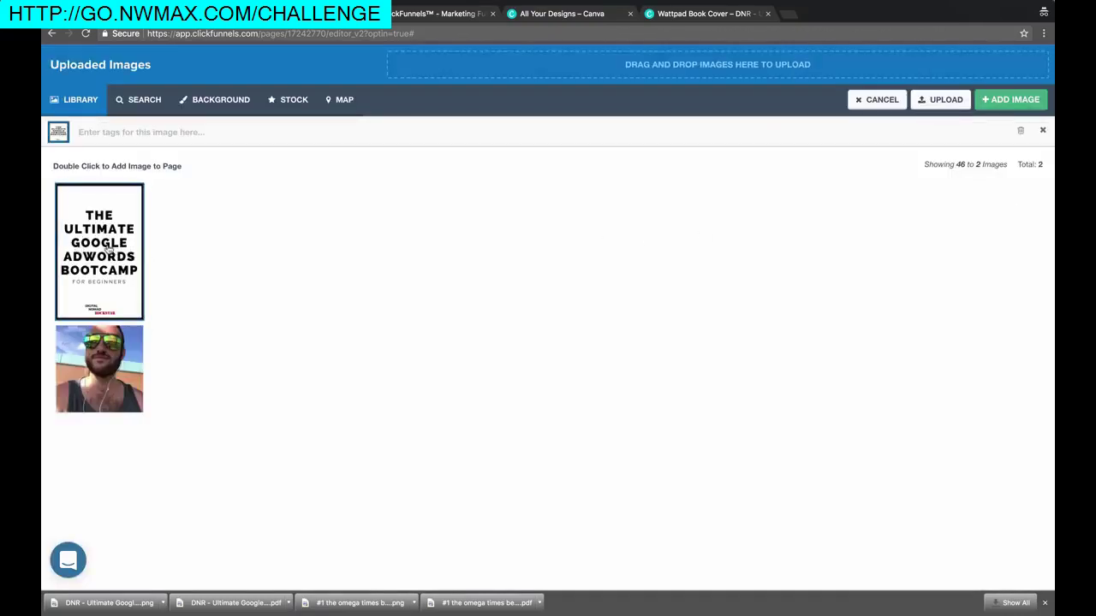
double_click(112, 249)
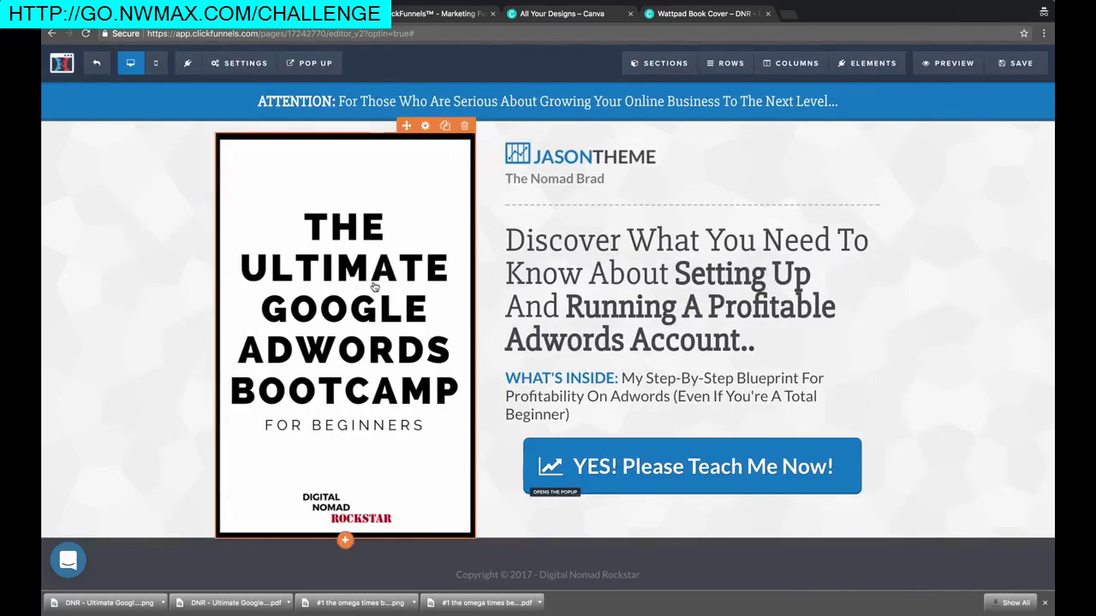
Step: Set the book cover's image height to 500 pixels
click(374, 287)
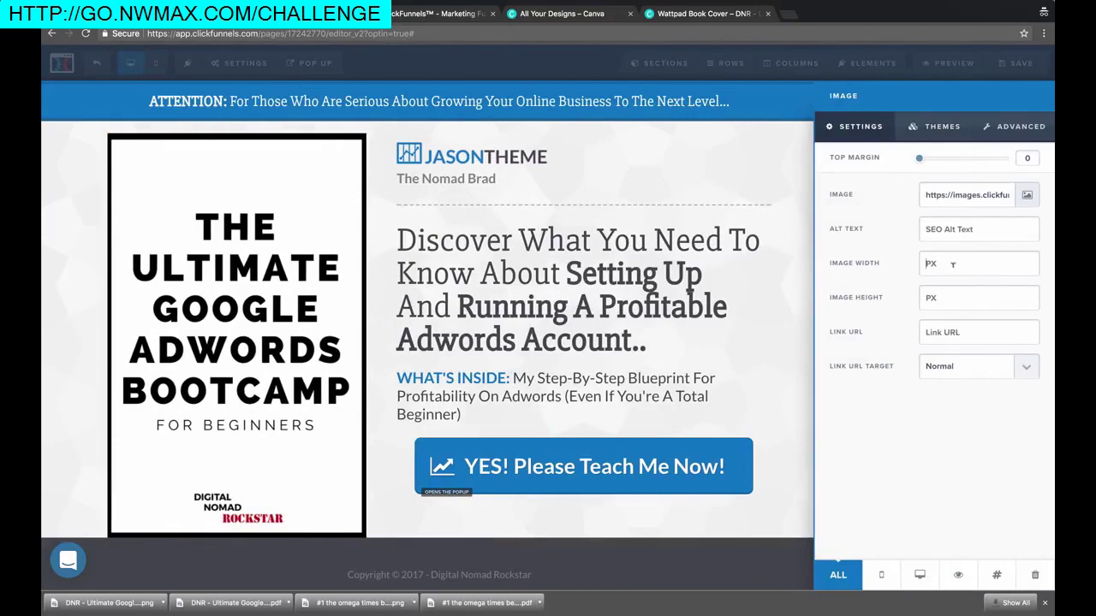
text(800)
key(BackSpace)
key(BackSpace)
key(BackSpace)
text(400)
key(BackSpace)
key(BackSpace)
key(BackSpace)
text(4)
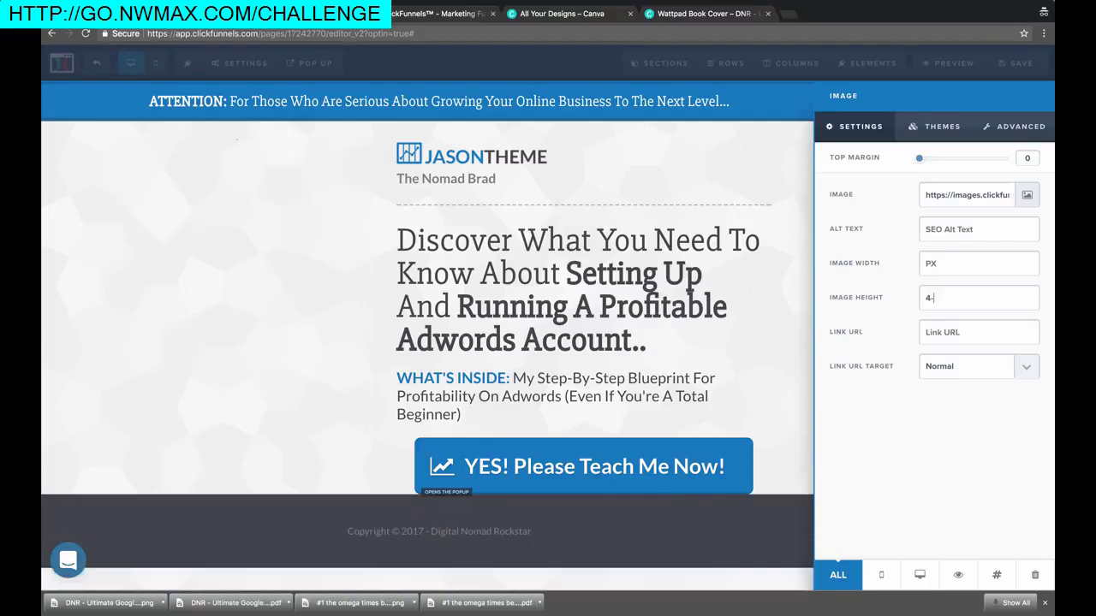
text(00)
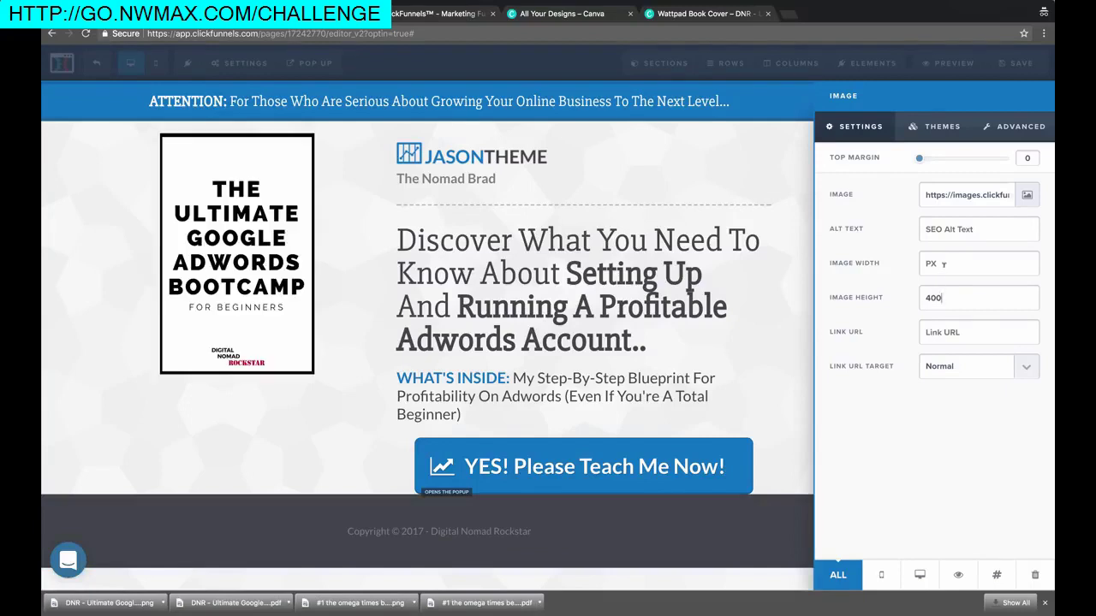
text(600)
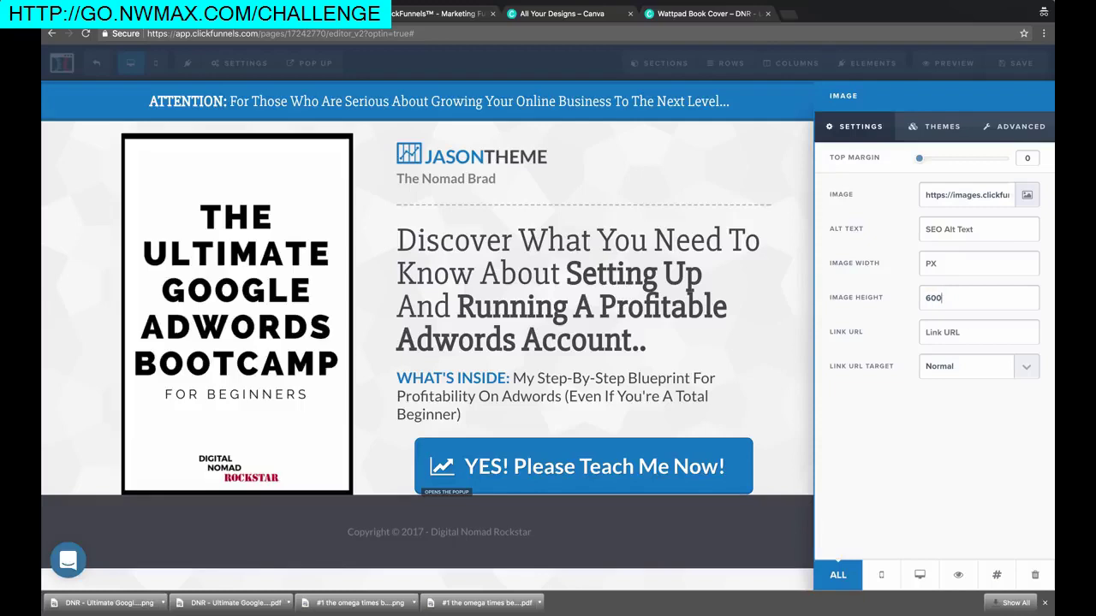
text(500)
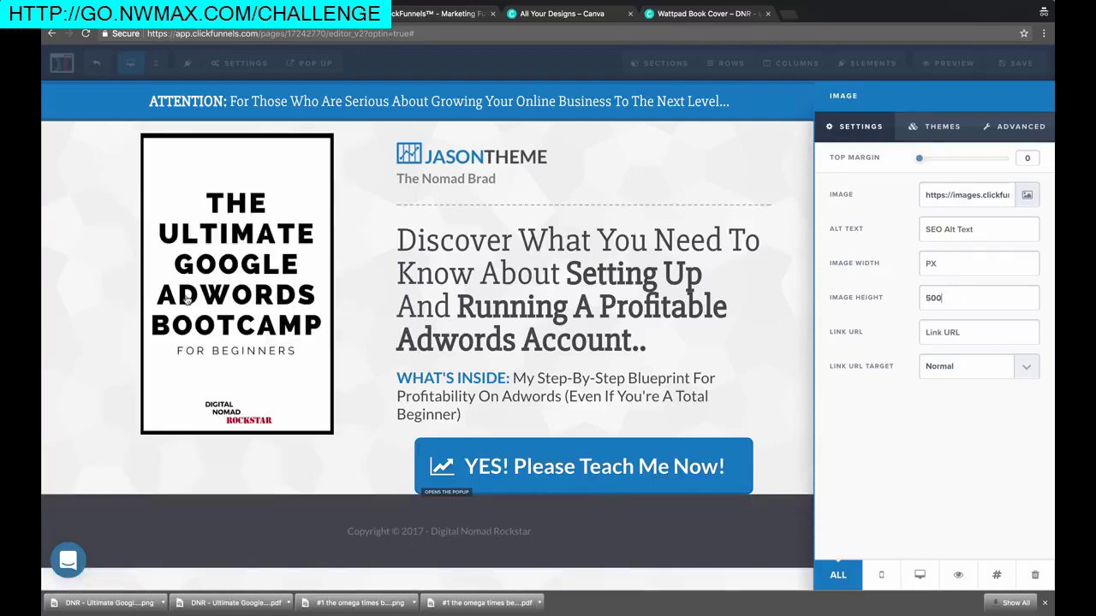
click(358, 284)
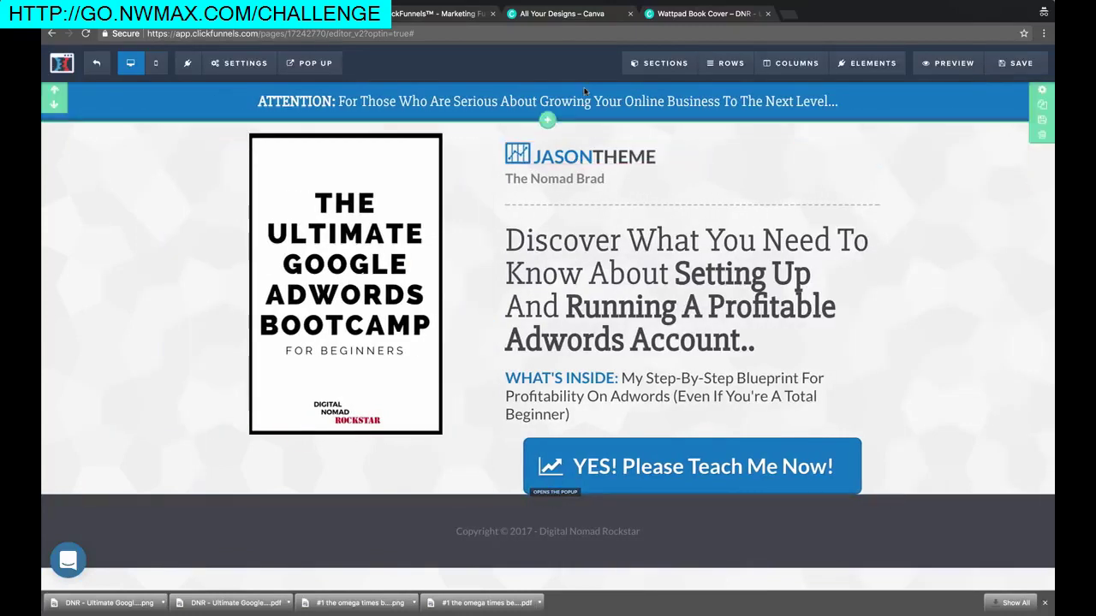
Step: Swap the JASONTHEME logo for the uploaded Digital Nomad Rockstar logo
click(531, 0)
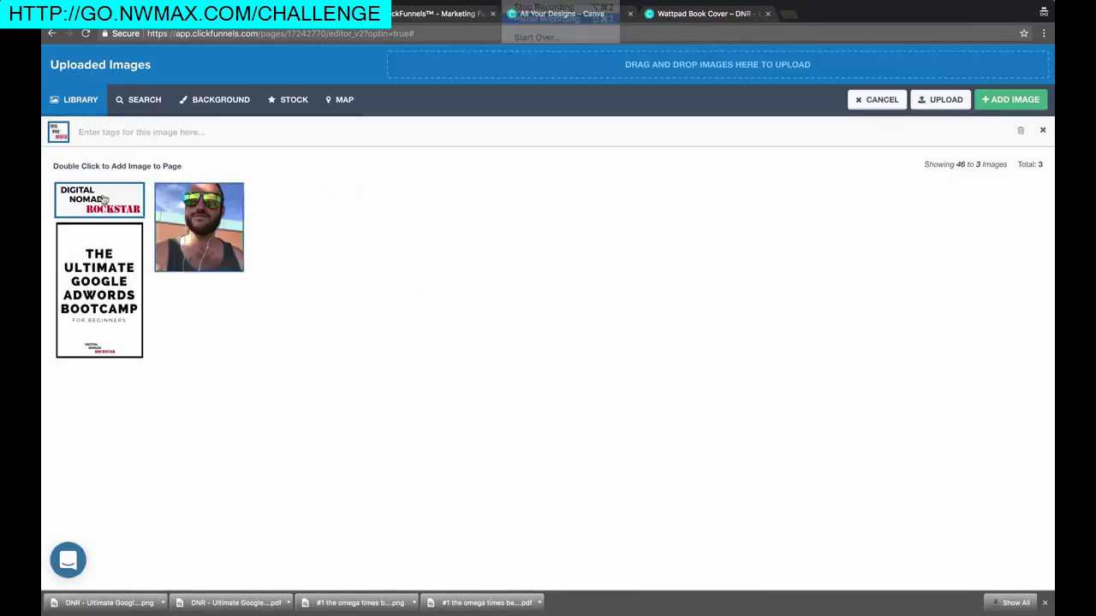
click(92, 203)
double_click(92, 203)
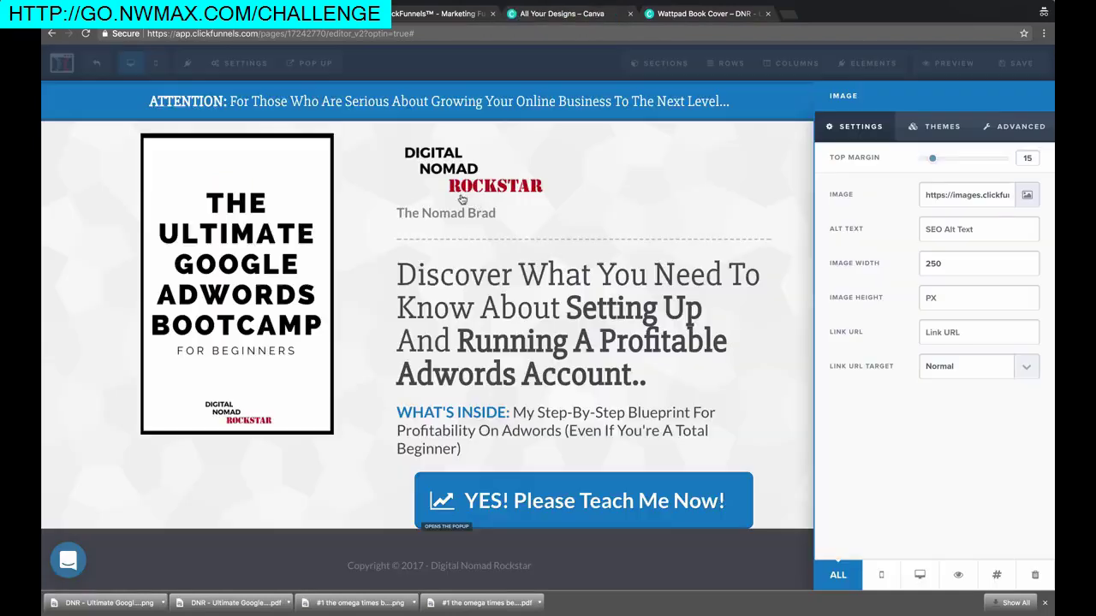
click(471, 182)
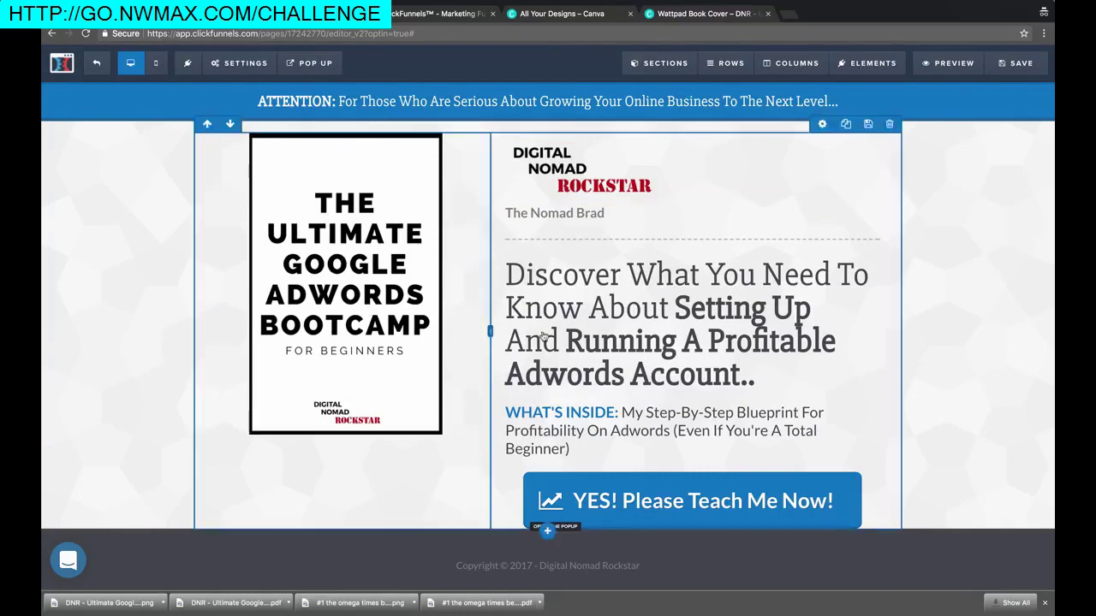
scroll(569, 325, down, 1)
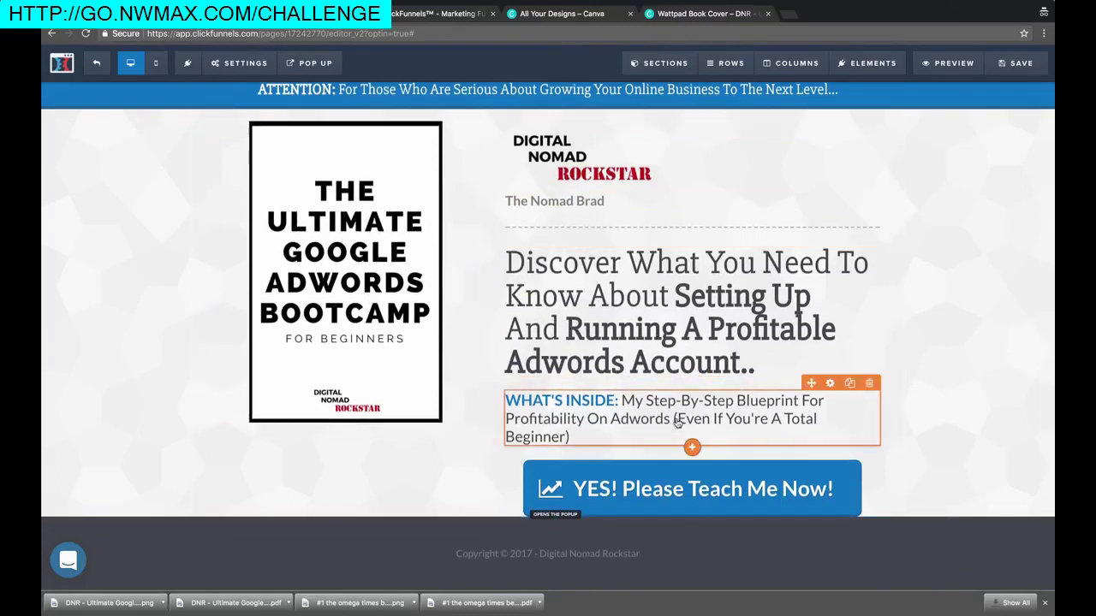
scroll(579, 422, up, 1)
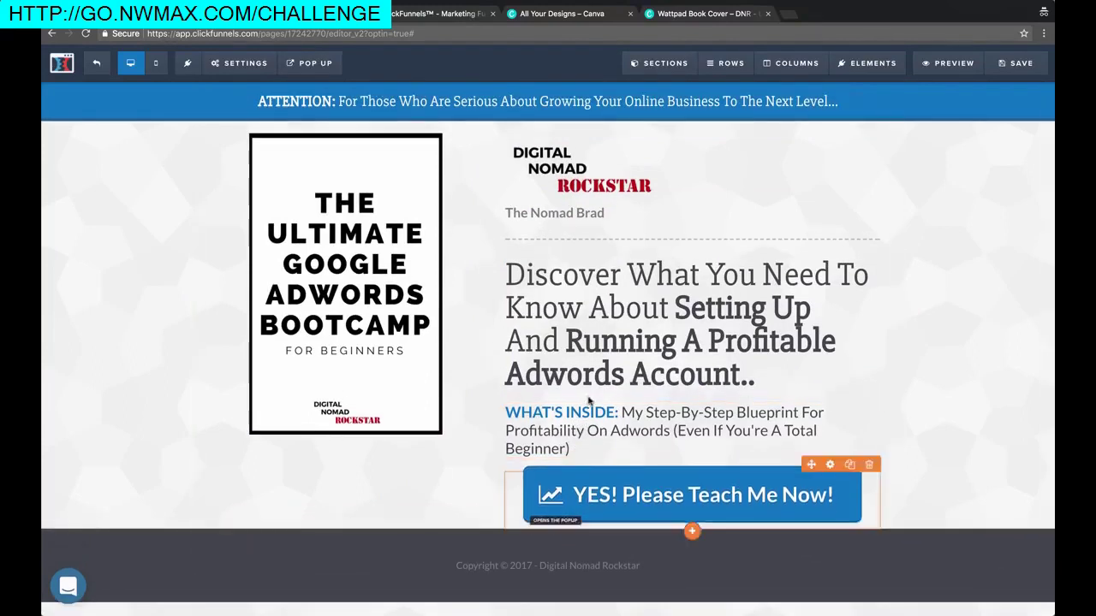
Step: Save and preview the squeeze page, then sign up through the YES popup with a test email
click(1018, 68)
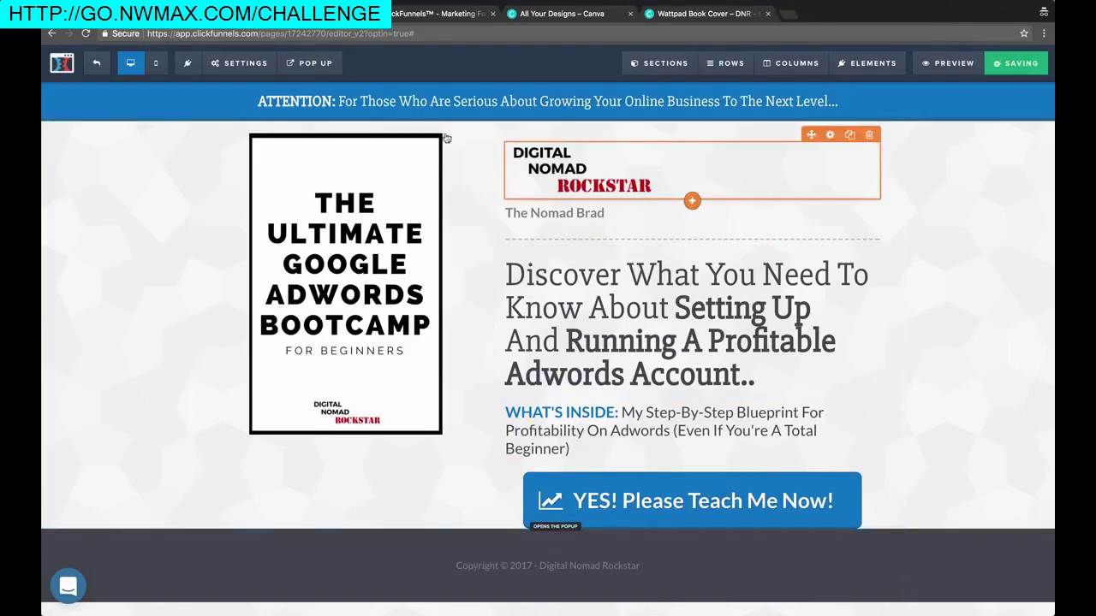
click(939, 67)
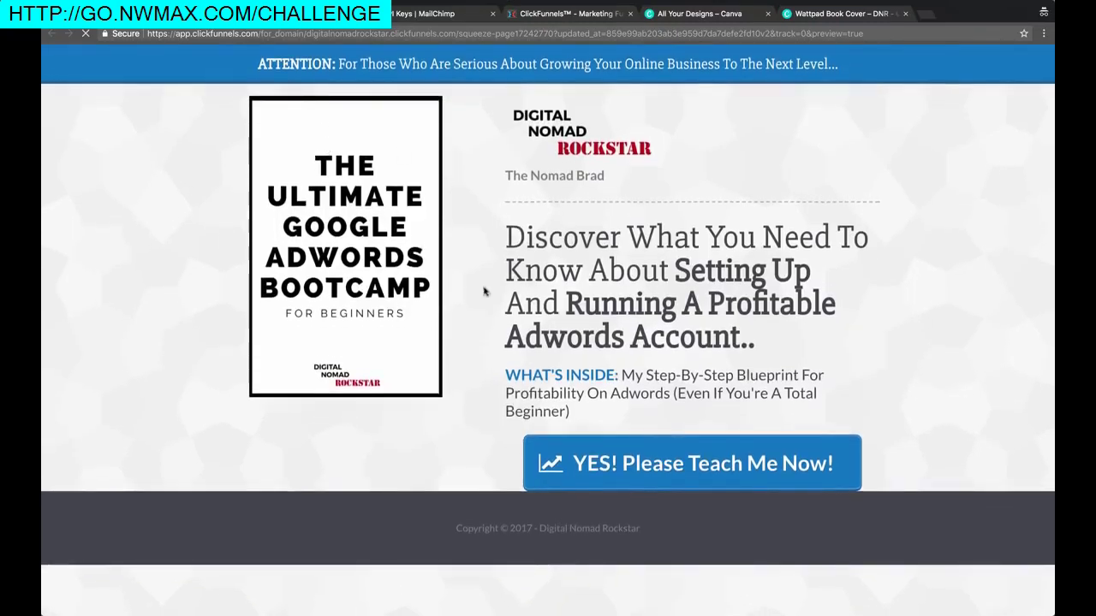
click(682, 471)
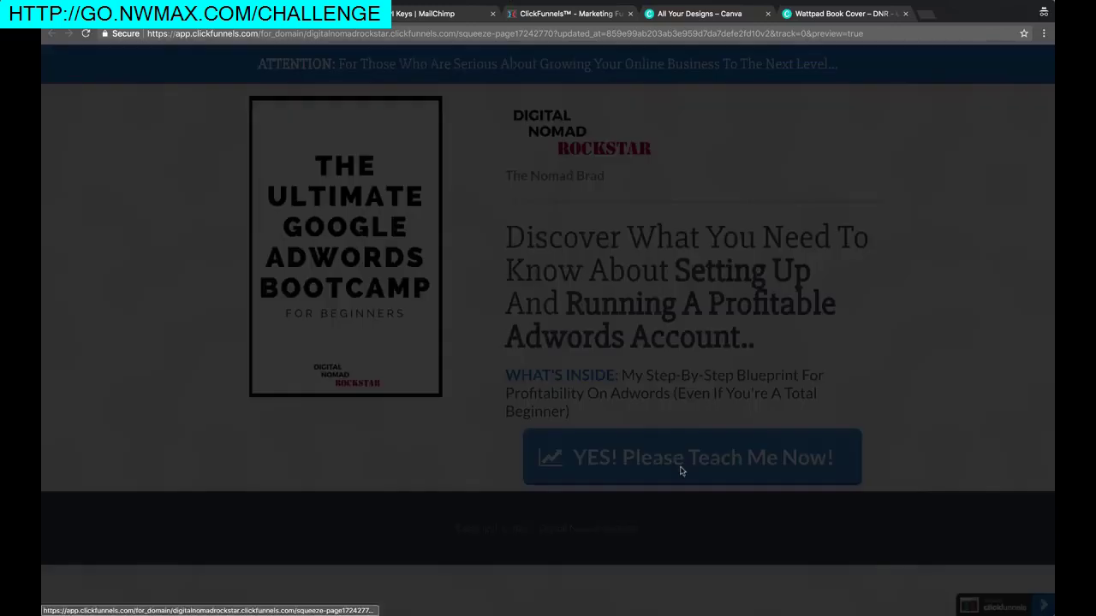
click(534, 277)
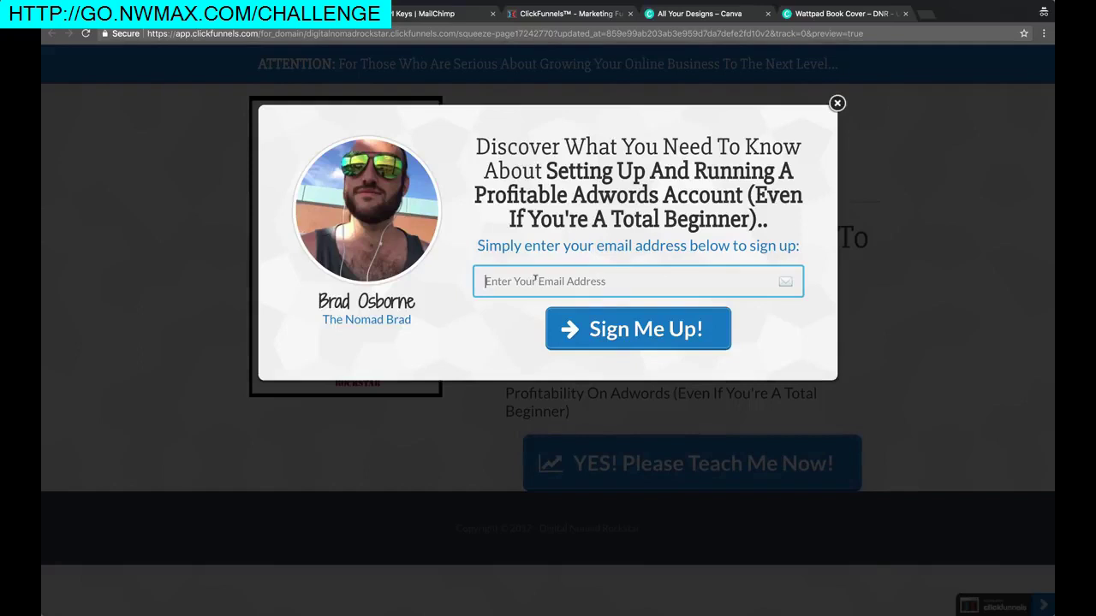
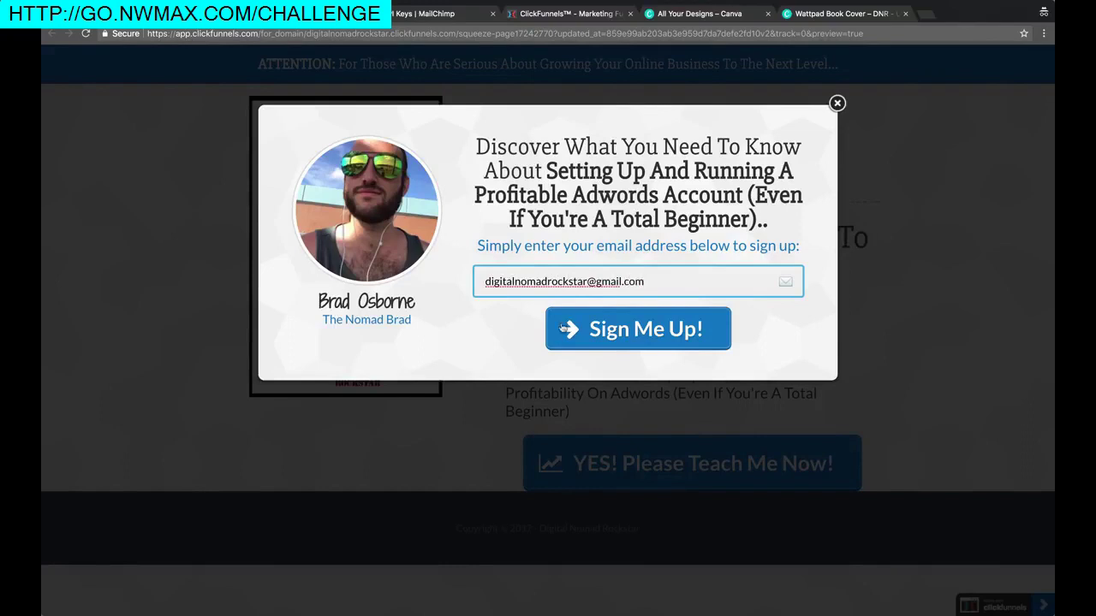
click(647, 338)
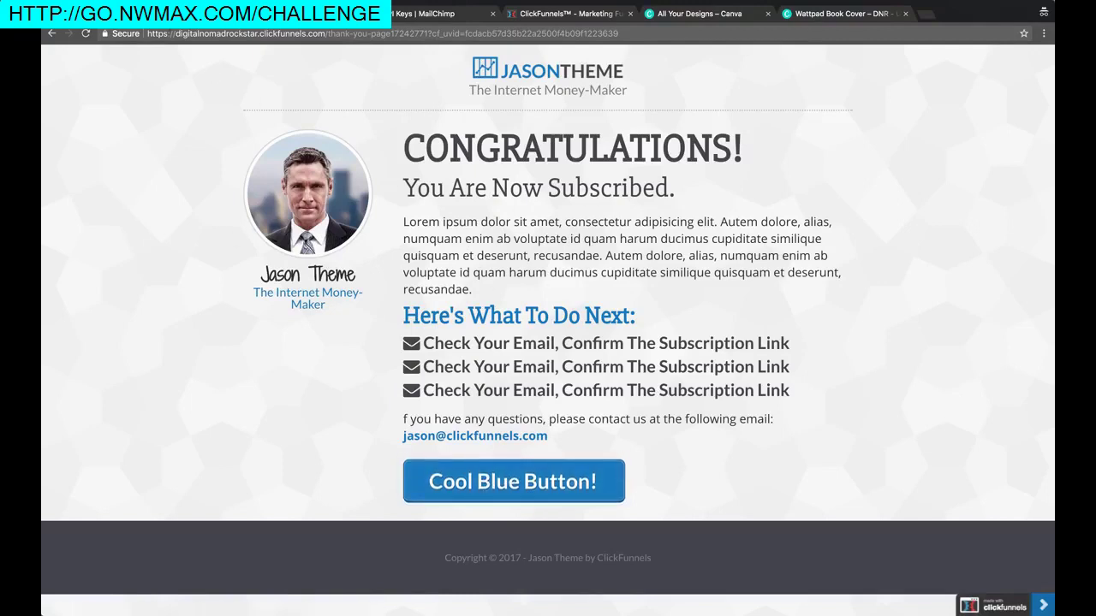
Step: Open the Thank You Page in the editor and delete its Lorem ipsum paragraph
key(alt+Left)
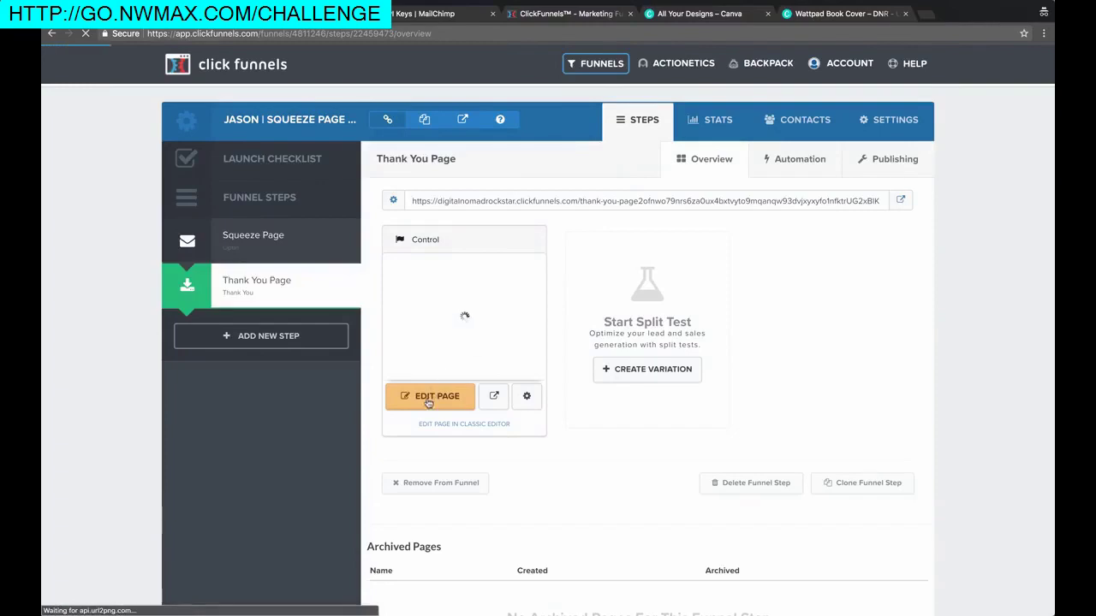
click(428, 400)
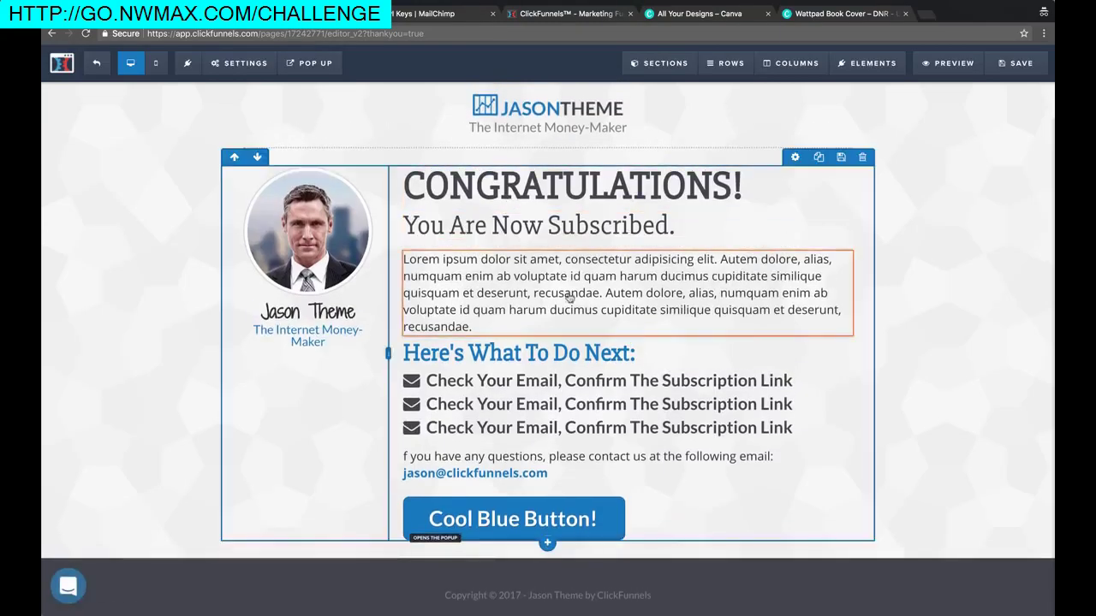
click(842, 243)
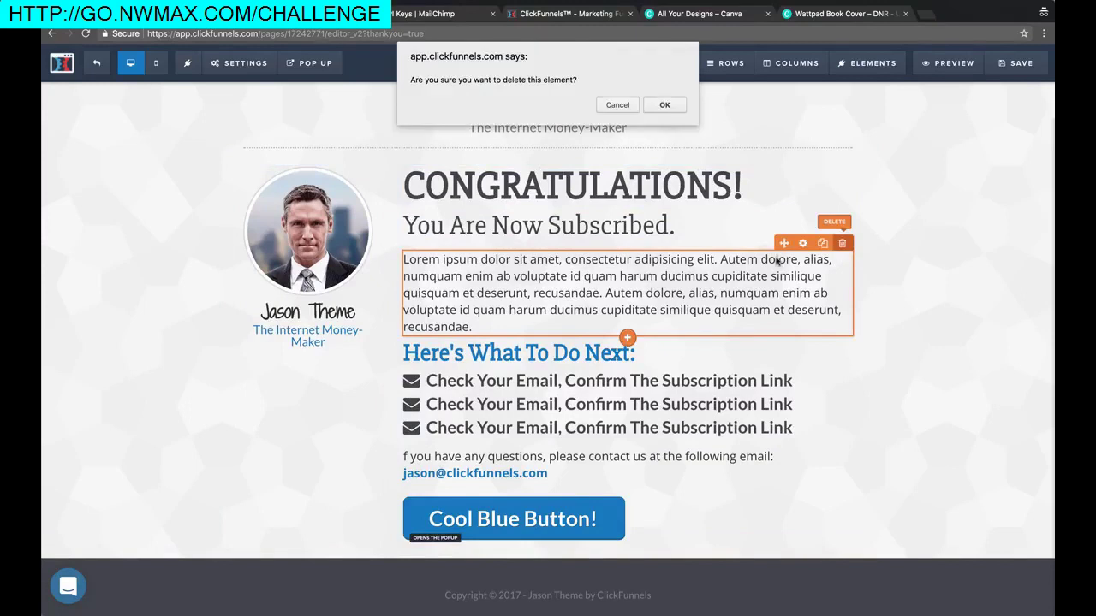
click(664, 104)
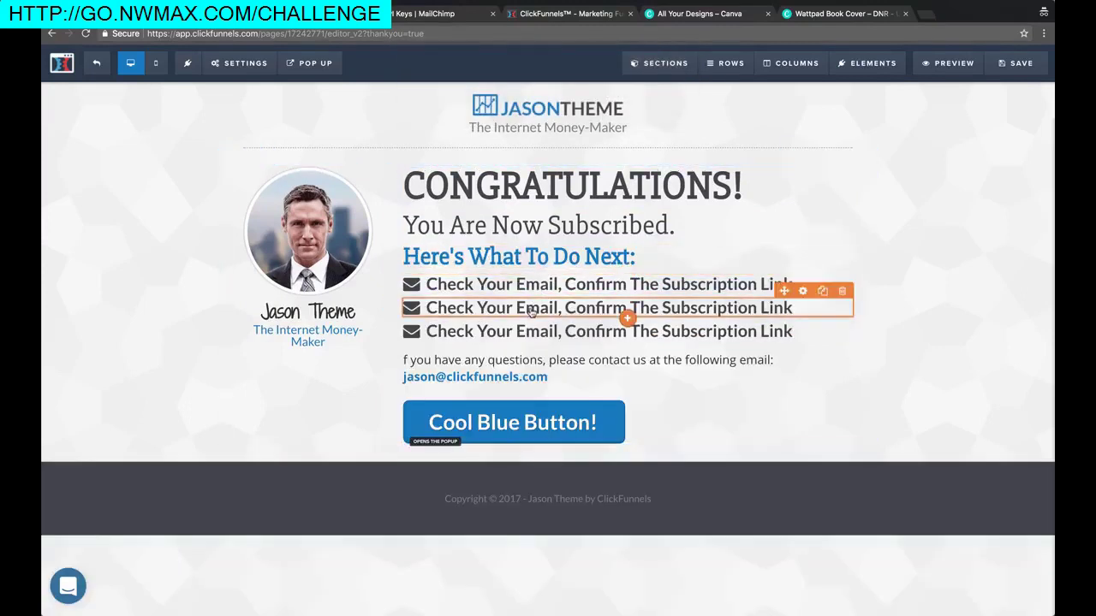
click(476, 378)
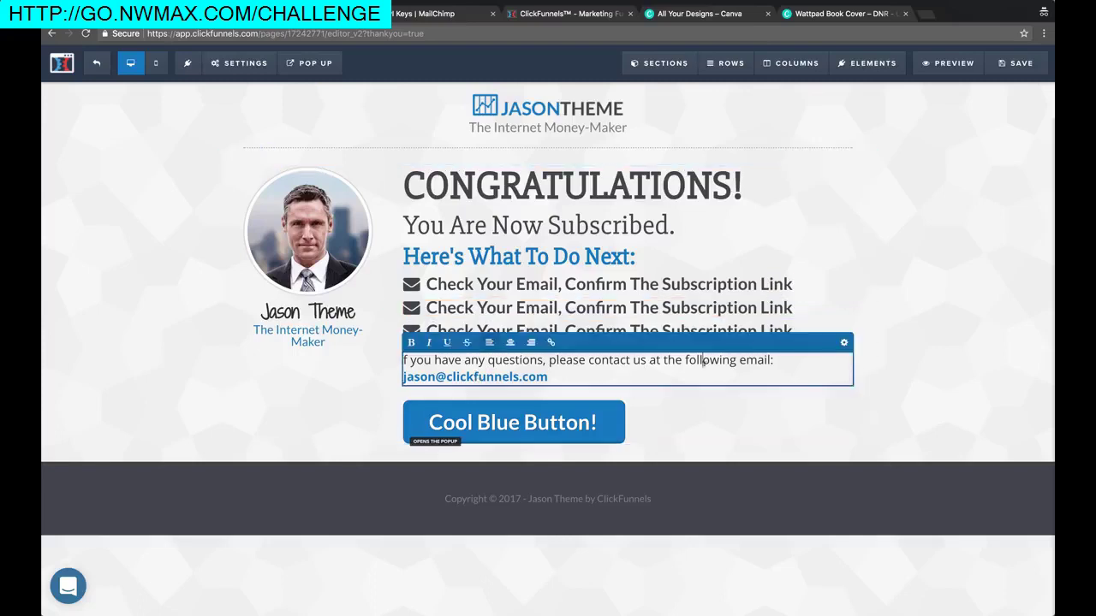
click(882, 269)
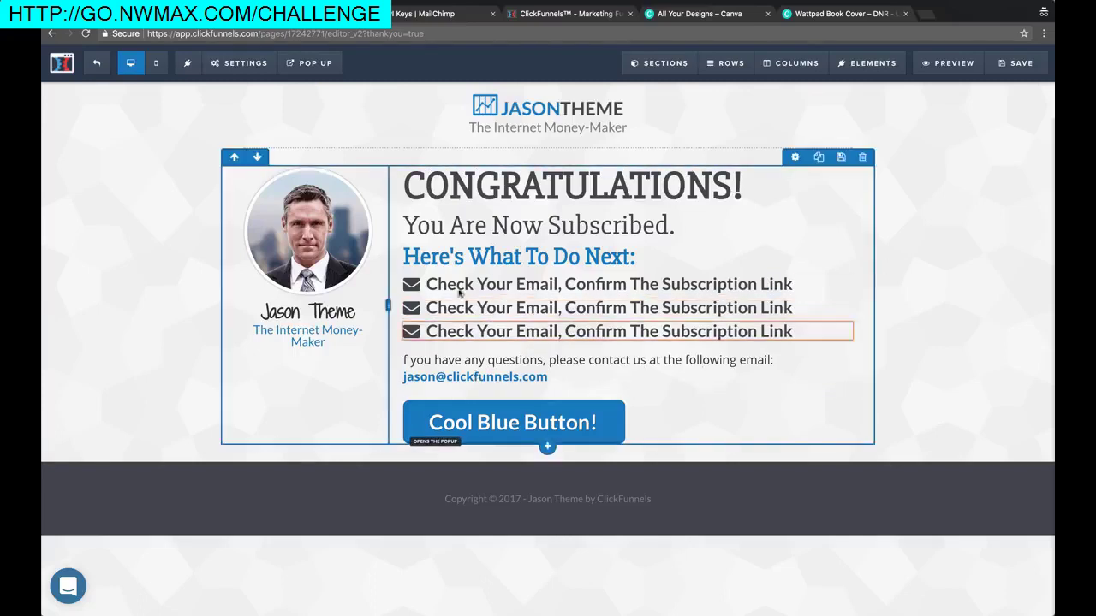
Step: Replace the Jason Theme name under the photo with the presenter's name
click(323, 317)
double_click(332, 312)
key(ctrl+a)
text(The nomad)
key(BackSpace)
key(BackSpace)
key(BackSpace)
key(BackSpace)
key(BackSpace)
text(Nomad Brad)
click(310, 342)
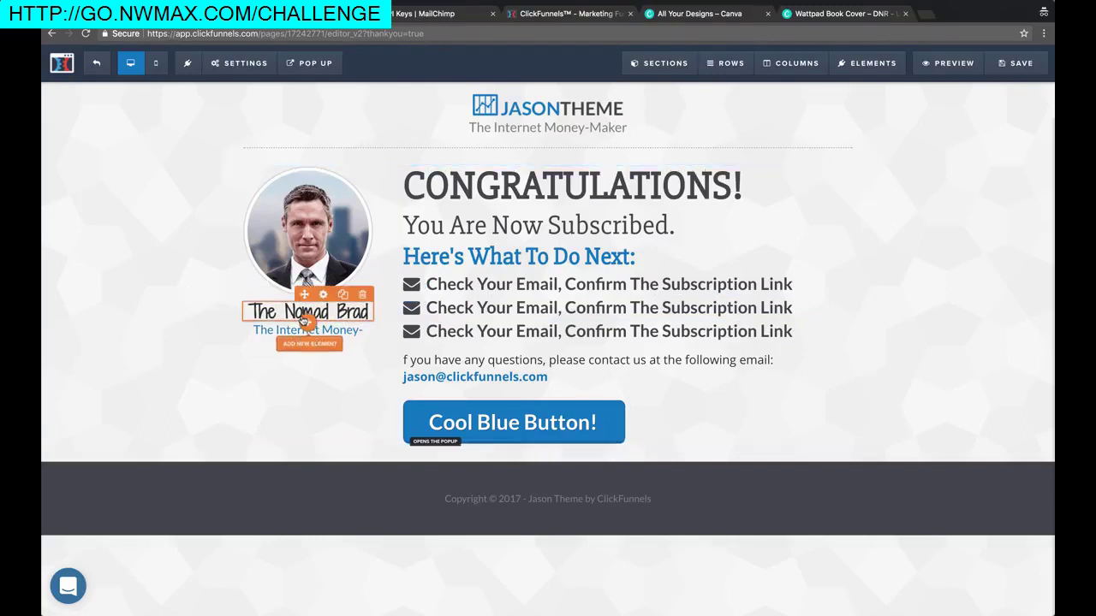
click(285, 312)
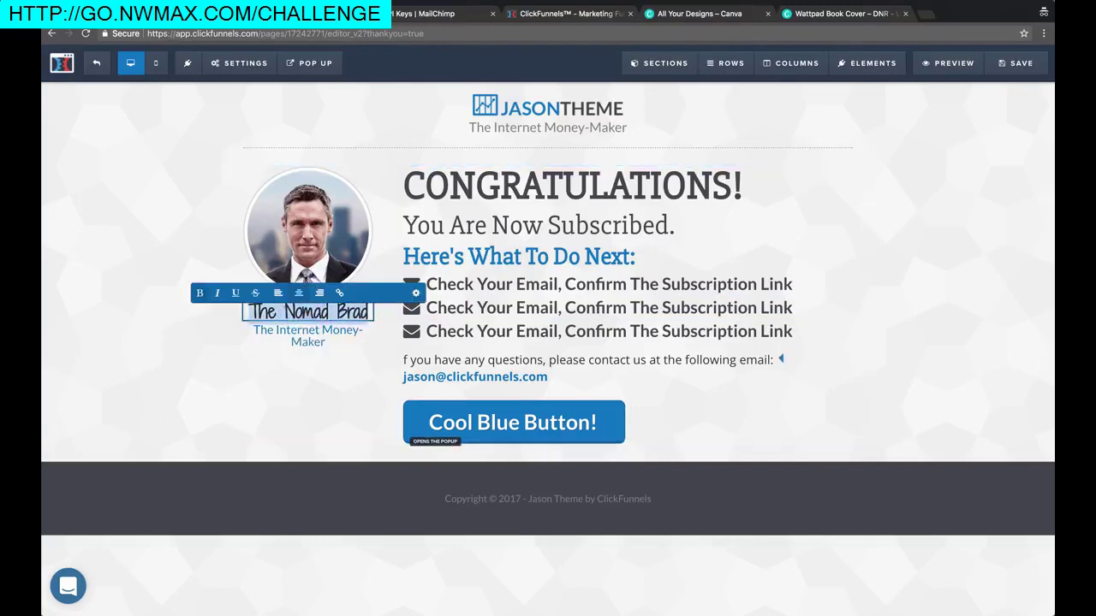
key(ctrl+a)
text(Brad Osborn)
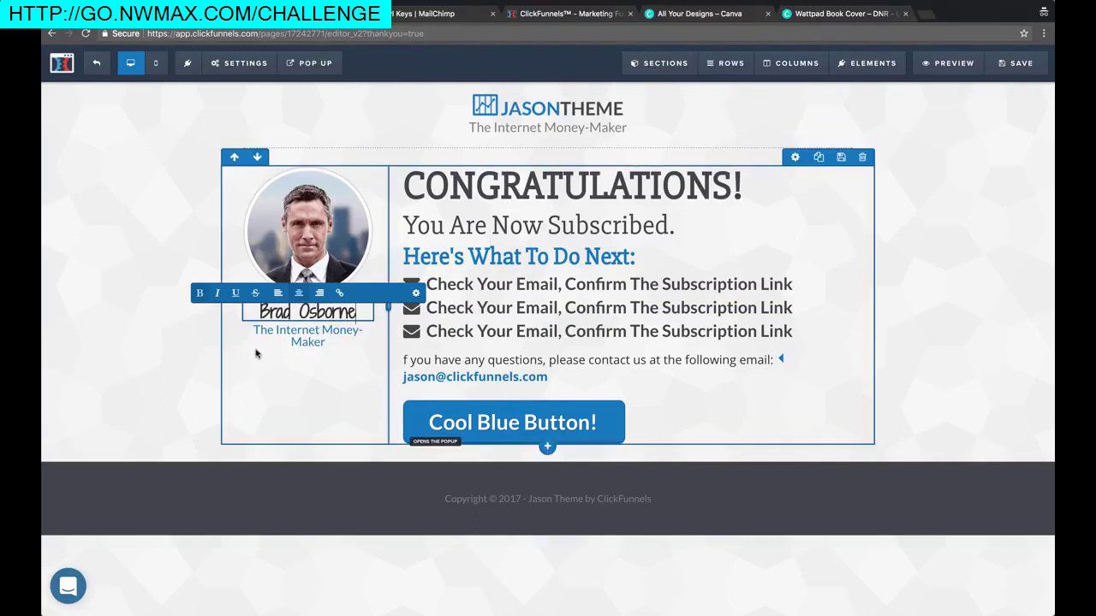
Step: Change the subtitle under the name to 'The Nomad Brad'
click(298, 334)
triple_click(298, 334)
text(The Nomad Brad)
click(282, 216)
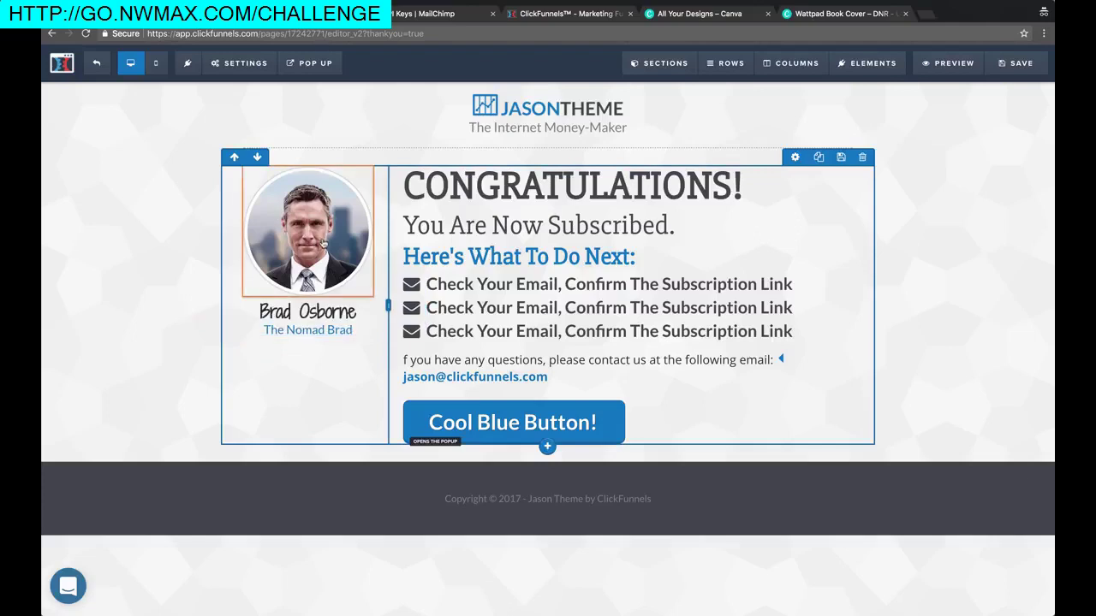
click(329, 216)
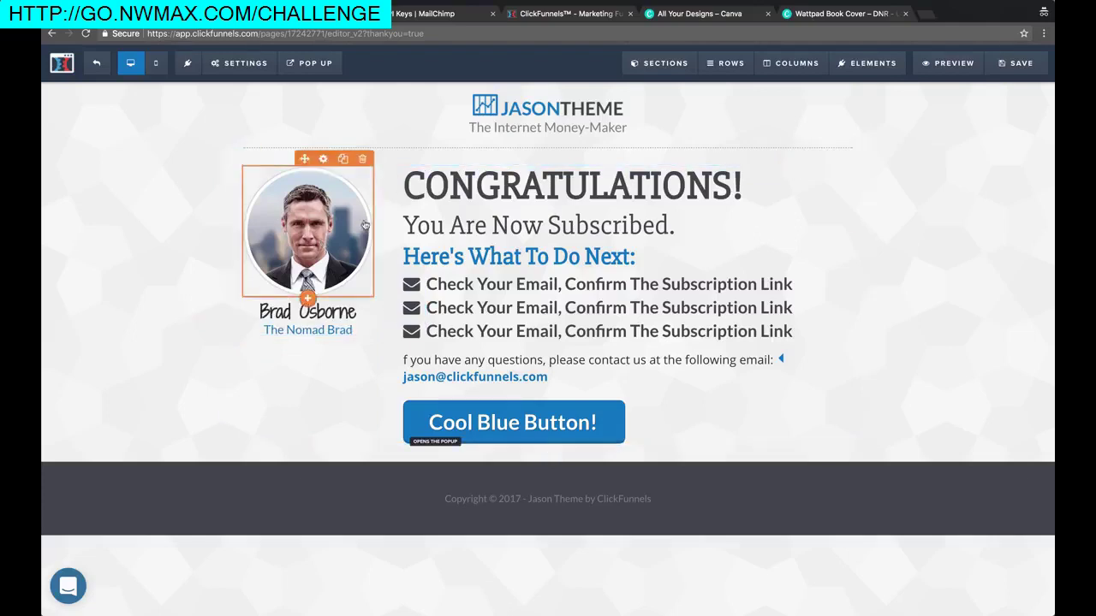
Step: Put the presenter's sunglasses selfie in the profile photo circle
click(1026, 196)
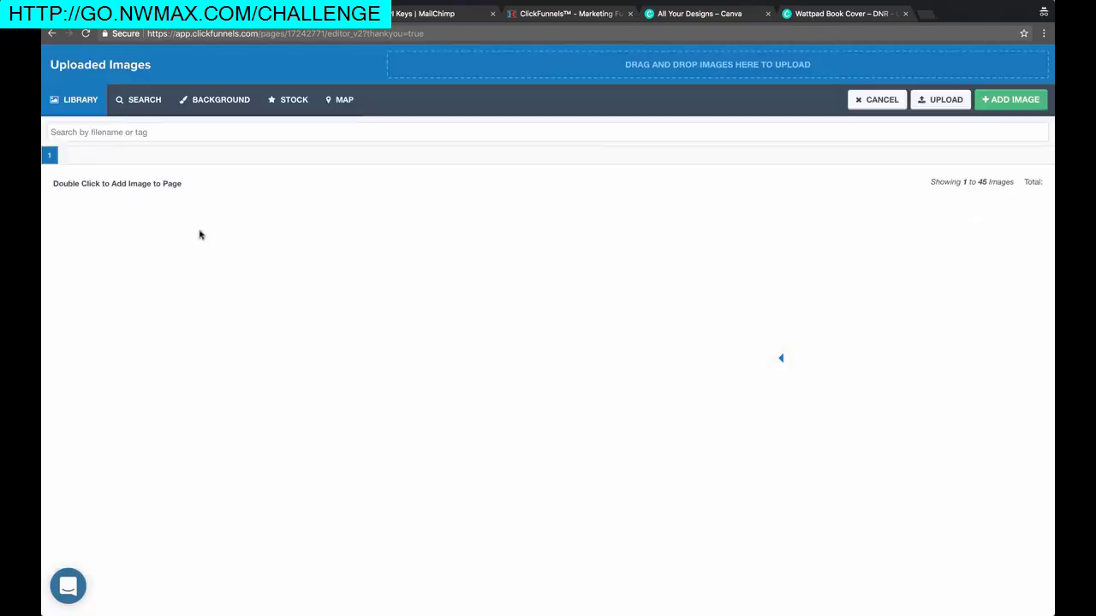
double_click(226, 251)
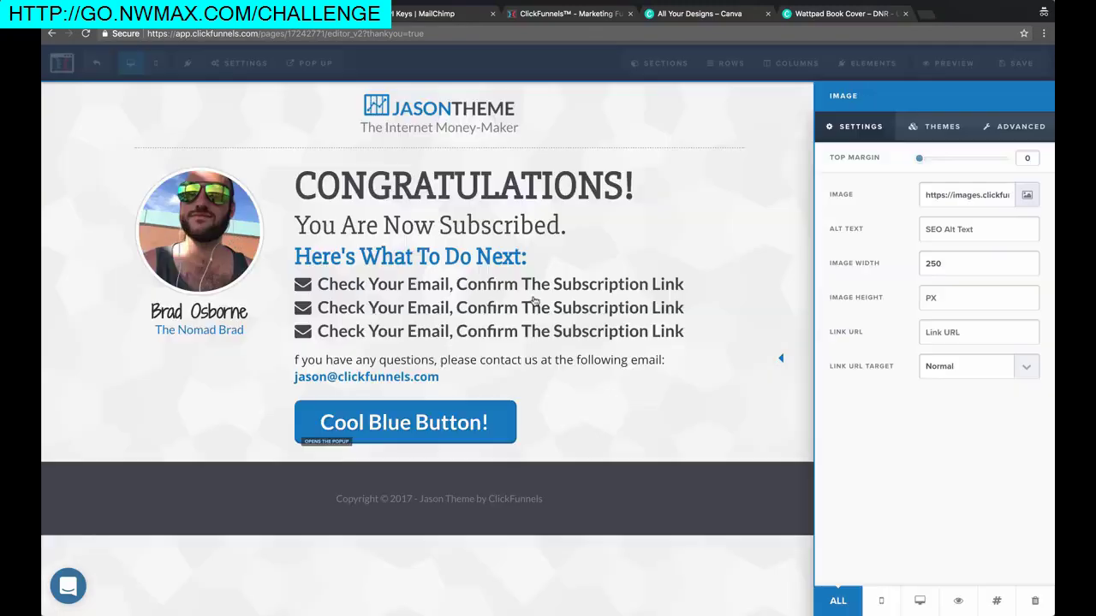
click(782, 228)
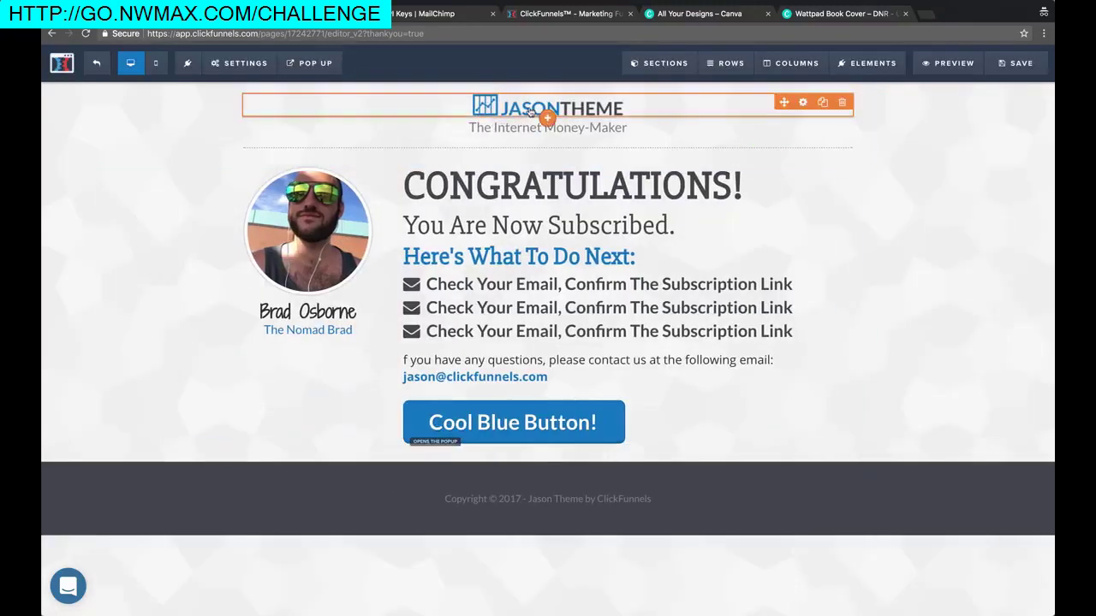
Step: Replace the header logo with the Digital Nomad Rockstar logo
click(1026, 196)
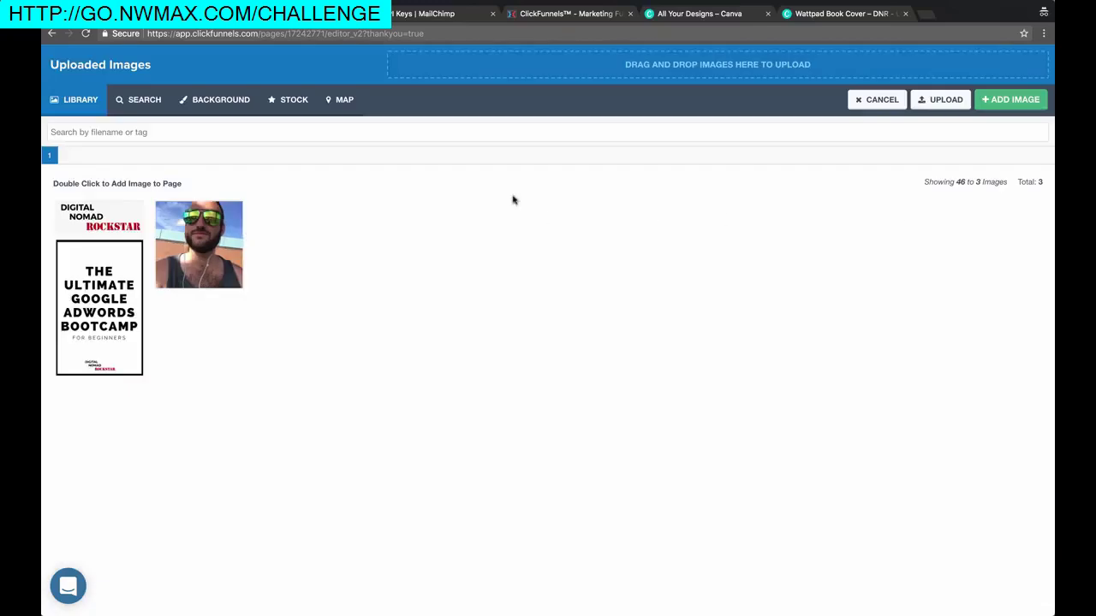
double_click(124, 205)
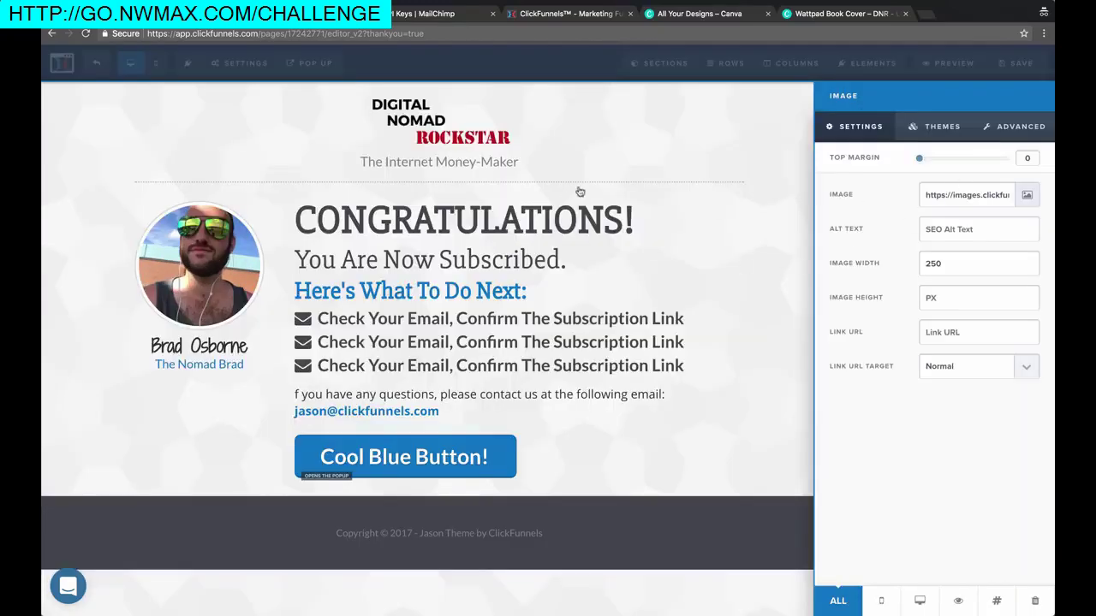
click(597, 181)
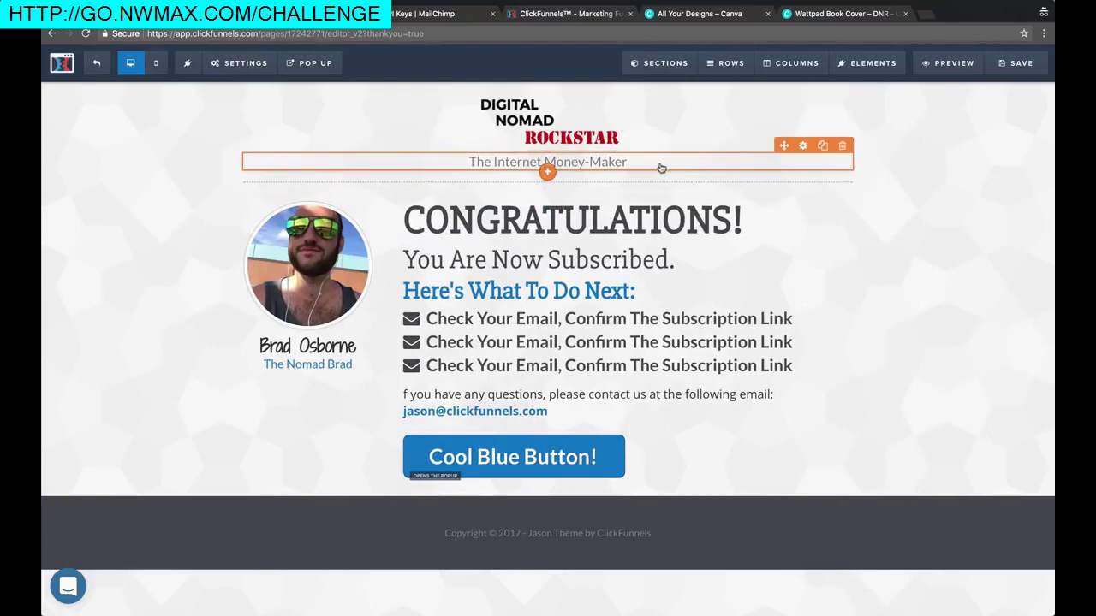
Step: Delete The Internet Money-Maker subheadline and save the page
click(843, 147)
click(665, 103)
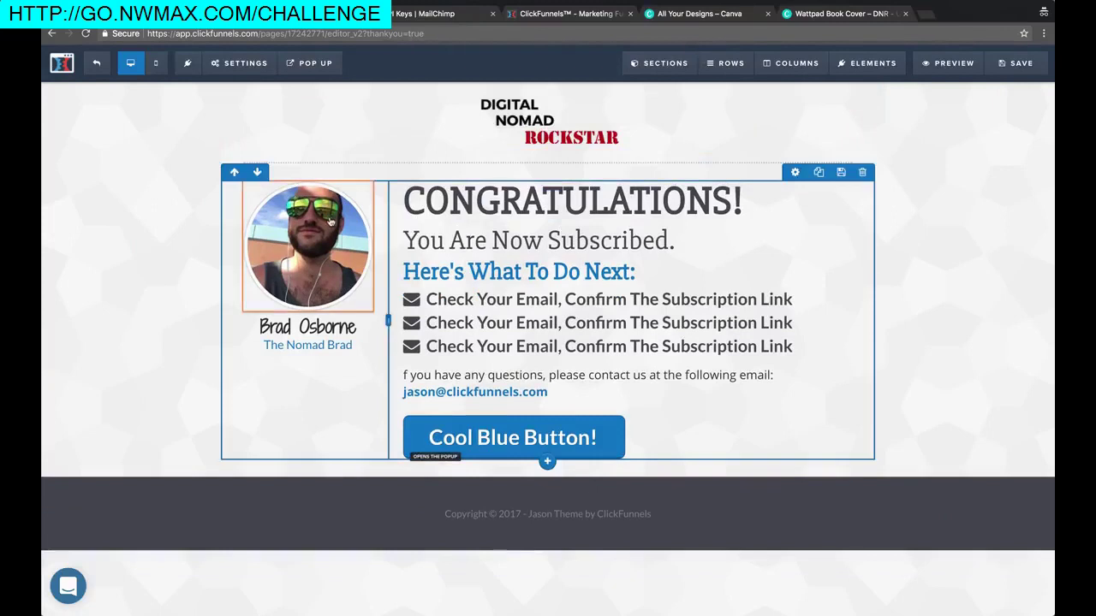
click(1017, 65)
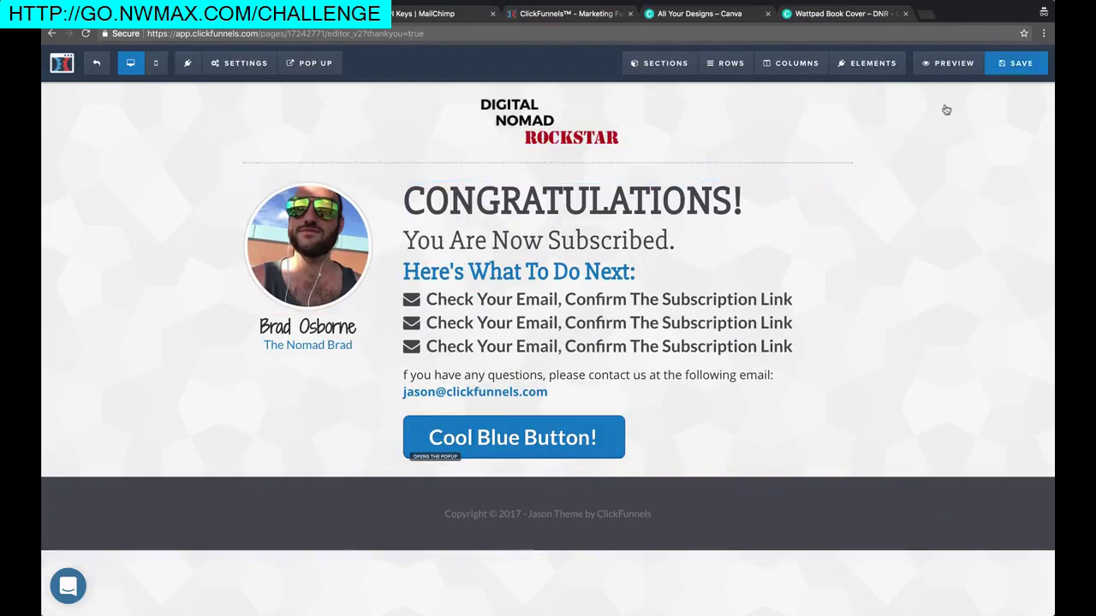
click(524, 439)
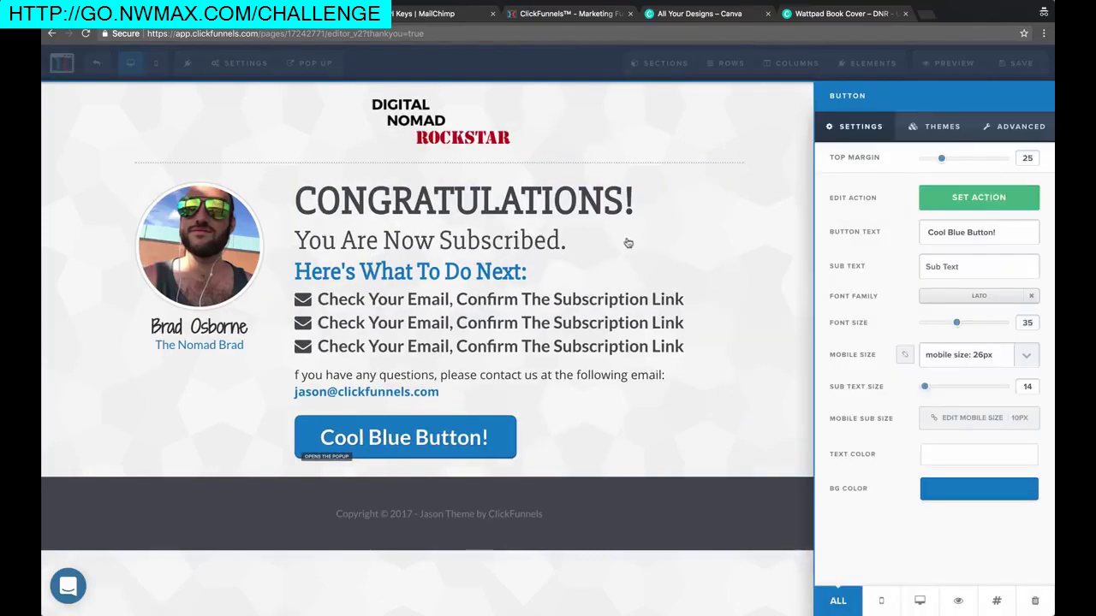
click(722, 232)
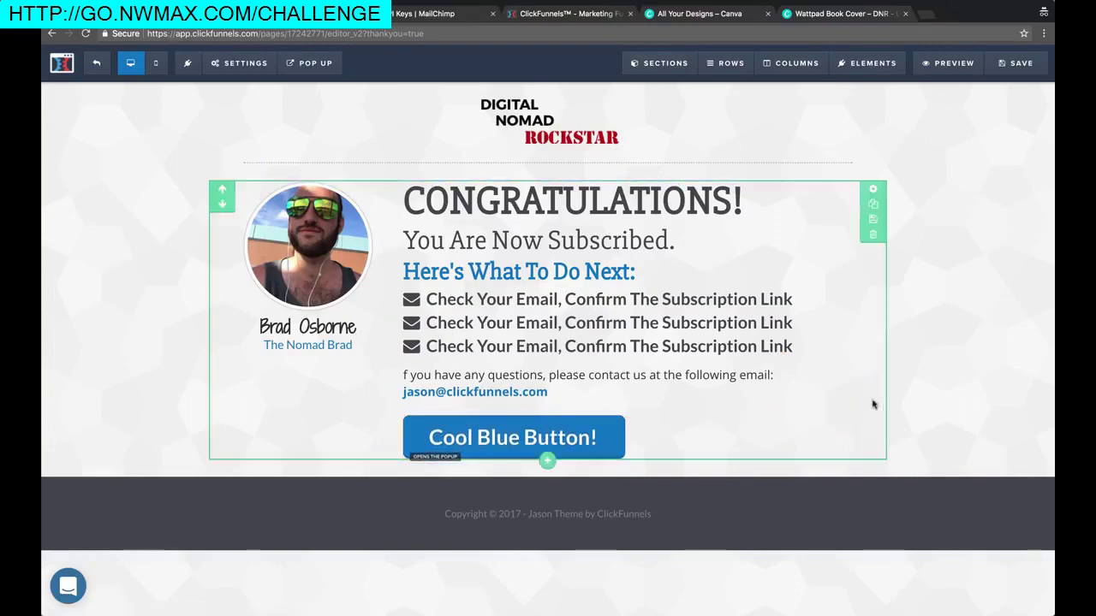
click(539, 391)
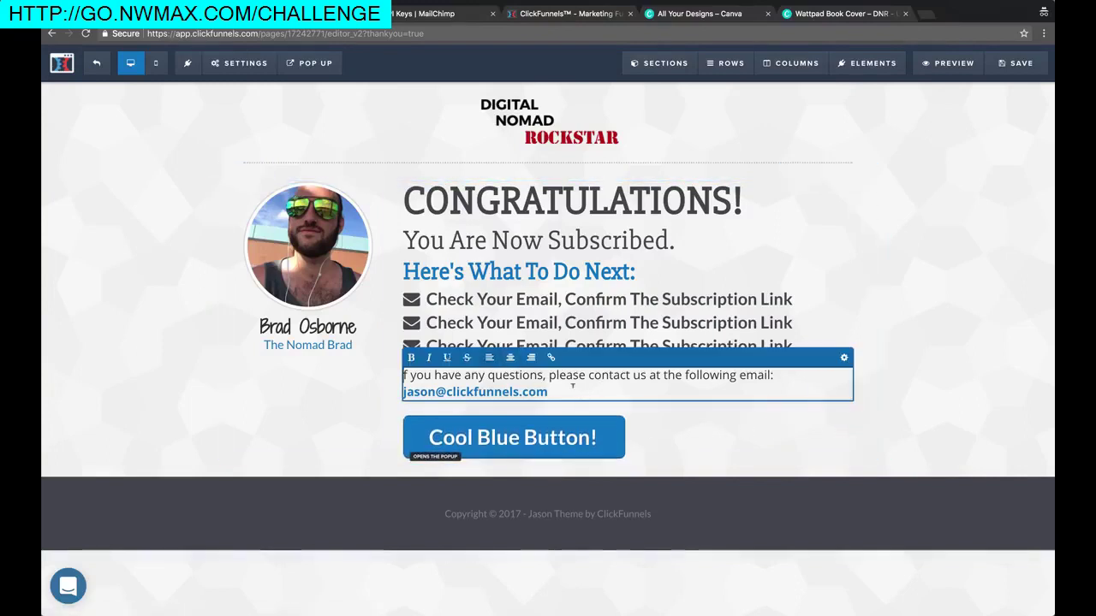
drag(535, 391, 407, 391)
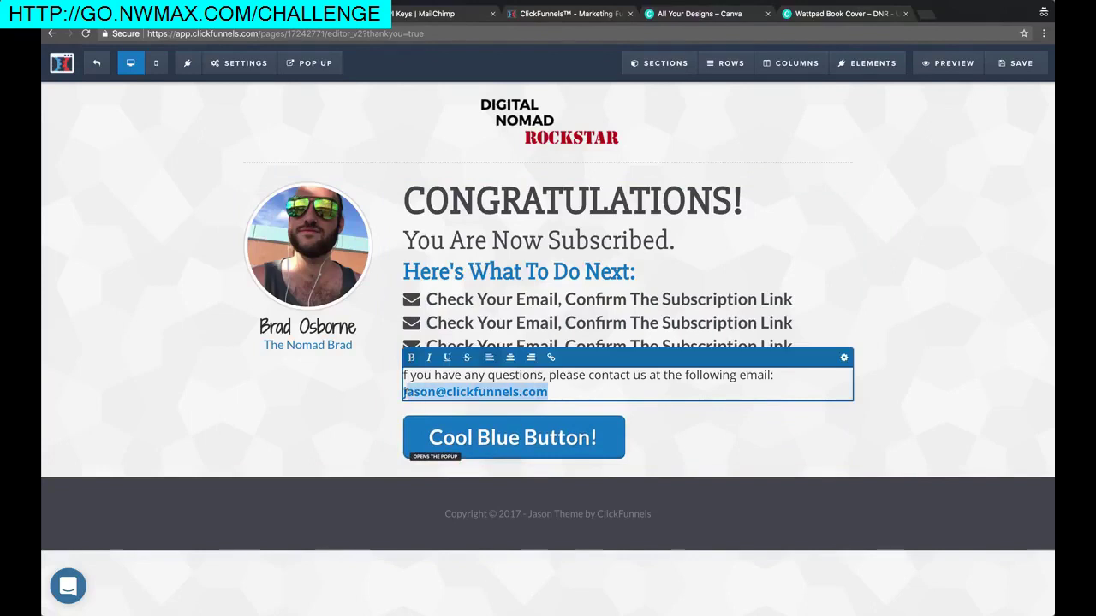
key(BackSpace)
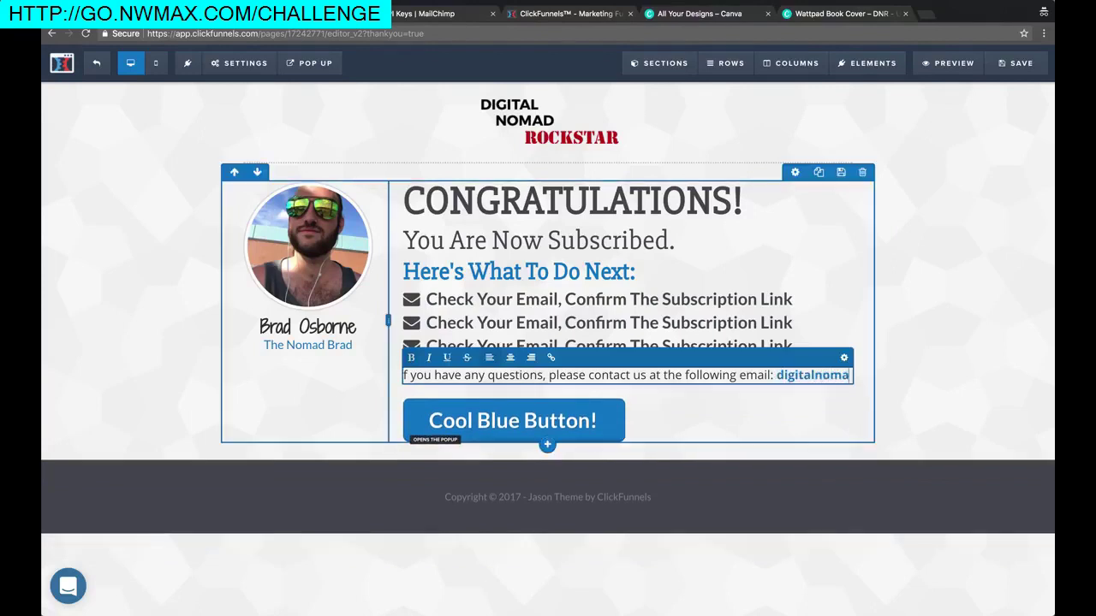
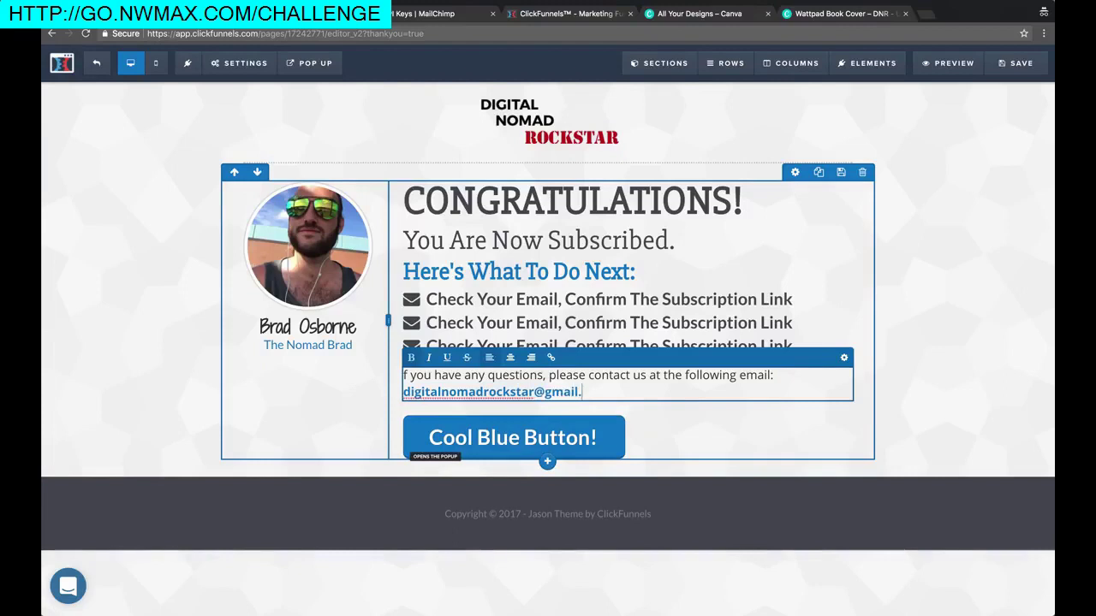
click(659, 440)
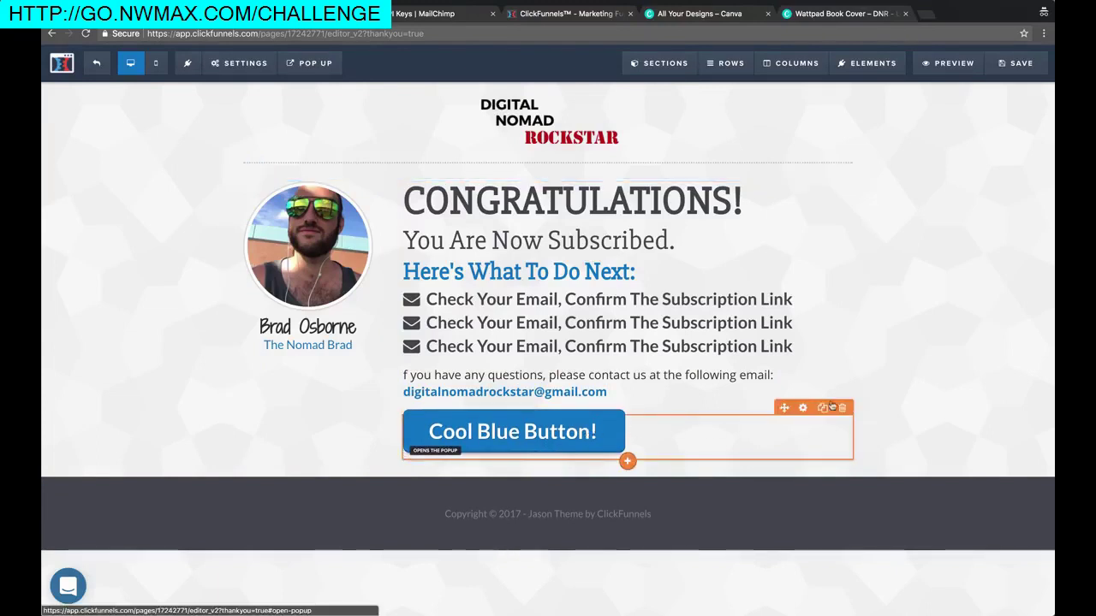
Step: Remove the Cool Blue Button from the thank-you page
click(837, 407)
click(660, 416)
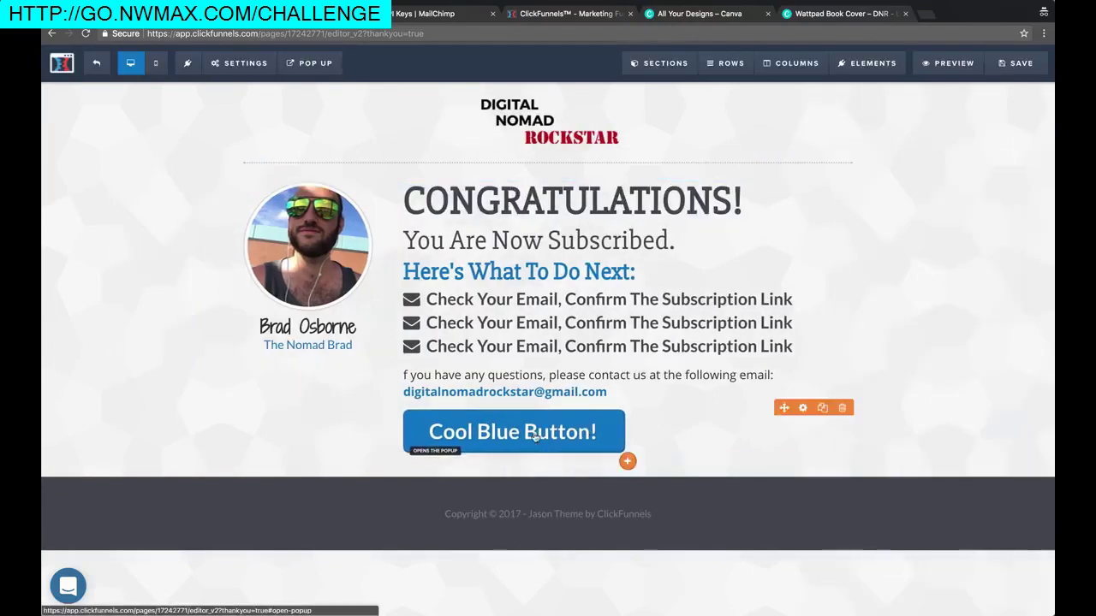
click(841, 408)
click(675, 106)
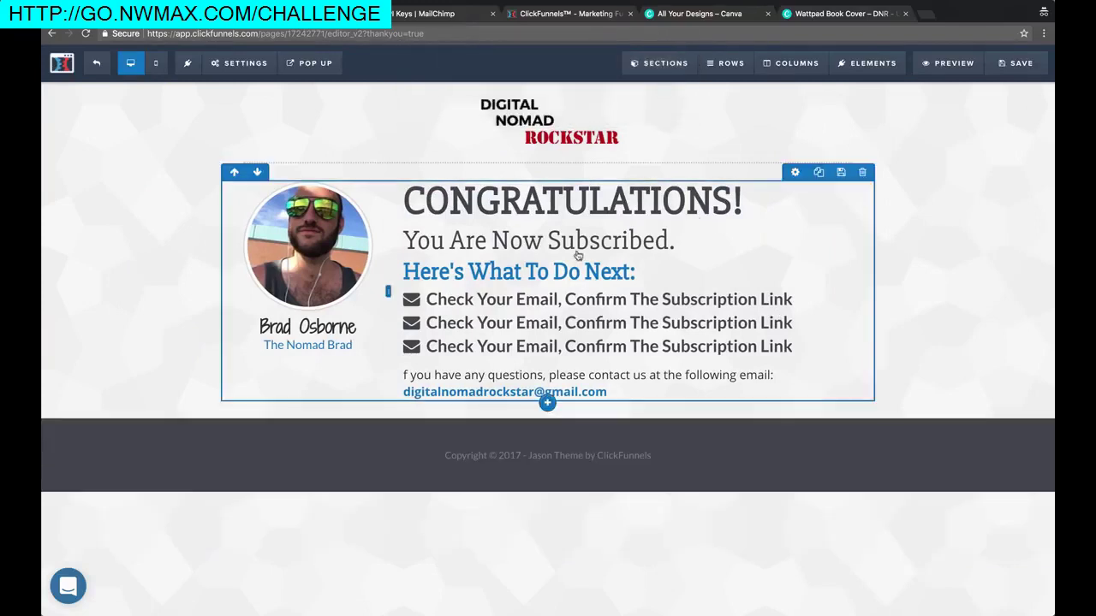
Step: Change the footer credit to 'Copyright © 2017 - Digital Nomad Rockstar' and save
click(582, 461)
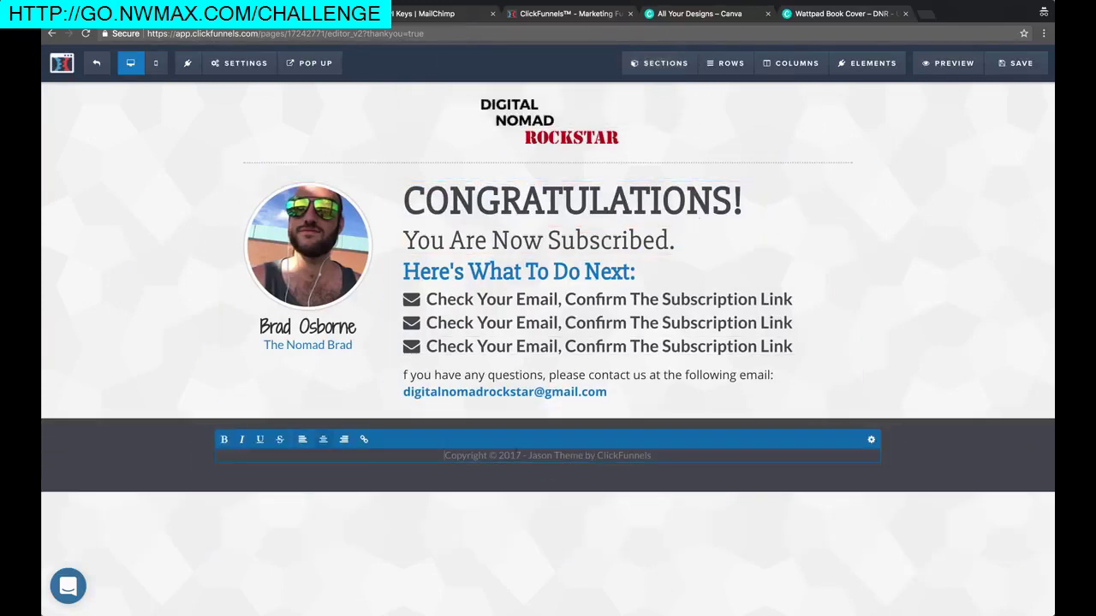
drag(527, 456, 704, 451)
text(Di)
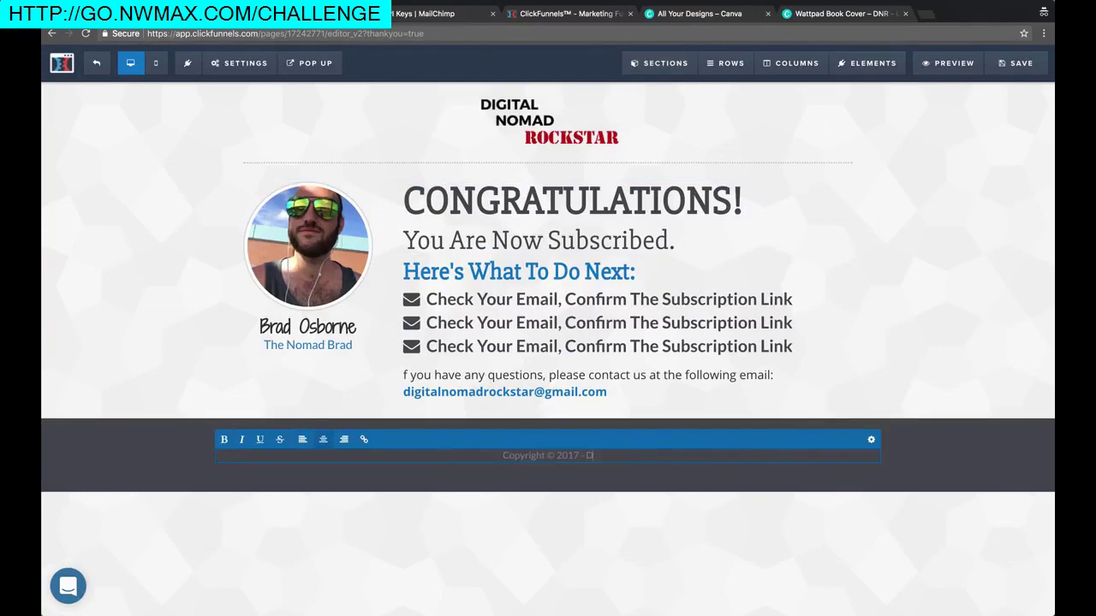
text(gital Nomad Tock)
key(BackSpace)
key(BackSpace)
key(BackSpace)
text(Rockstar)
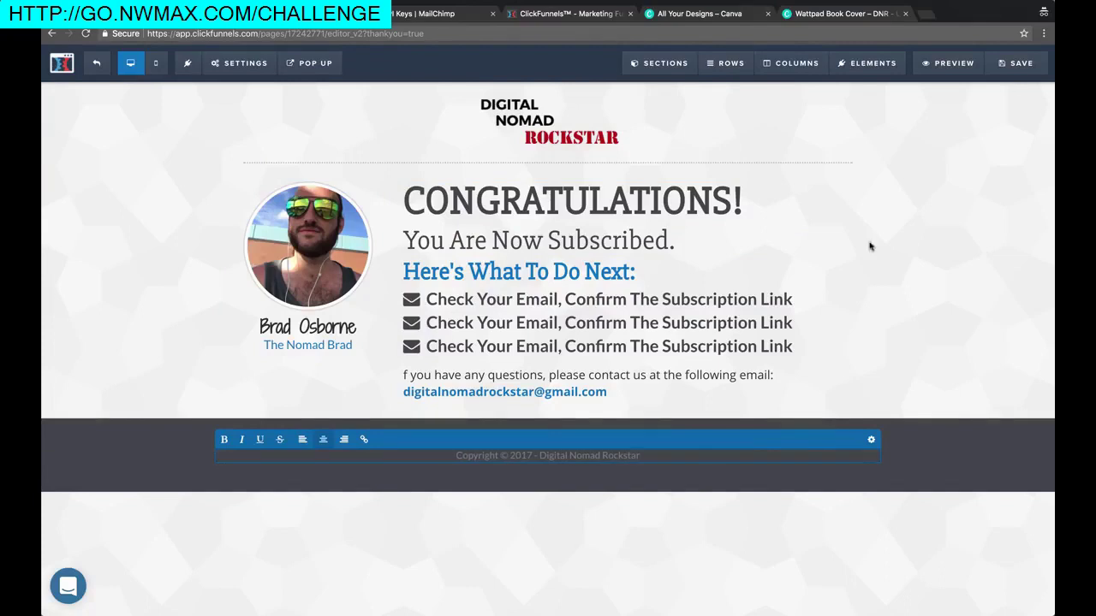
click(890, 218)
click(1015, 64)
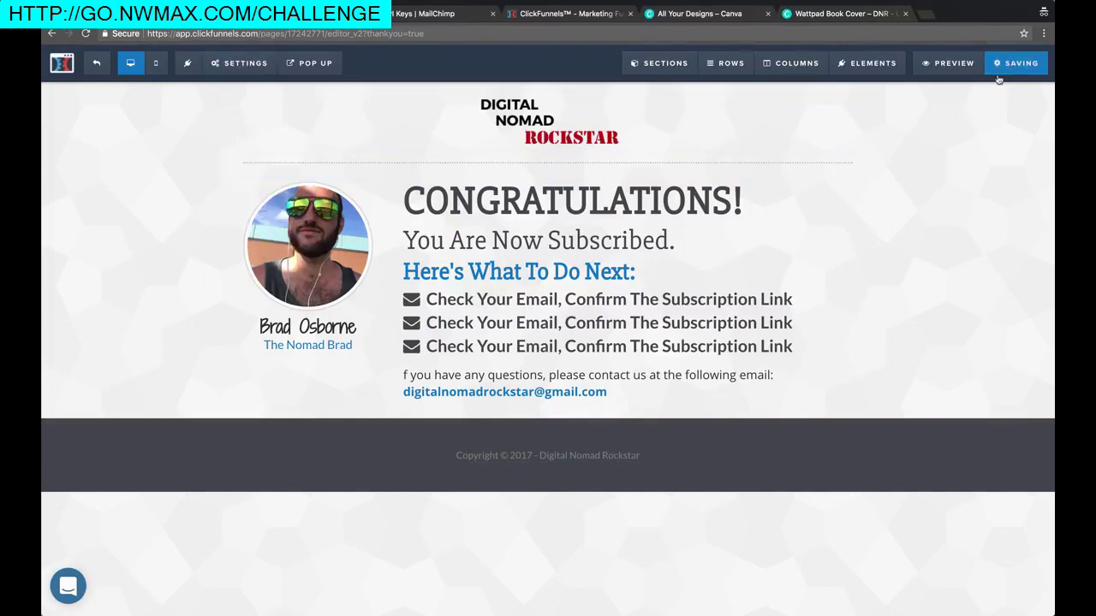
Step: Leave the editor and inspect the Thank You Page URL with its digitalnomadrockstar subdomain
click(99, 67)
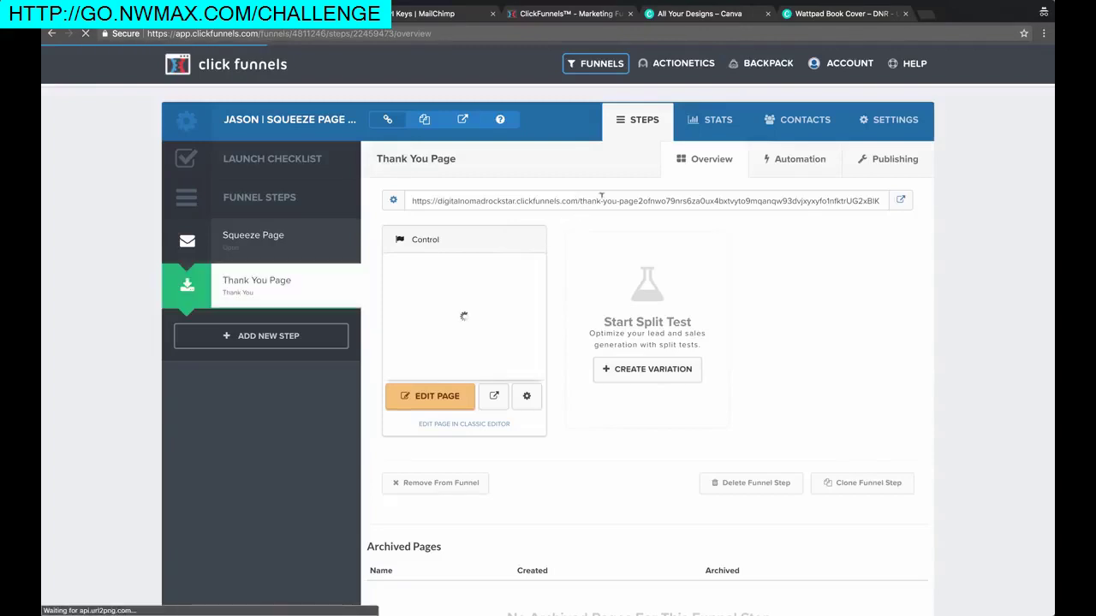
double_click(552, 200)
click(455, 200)
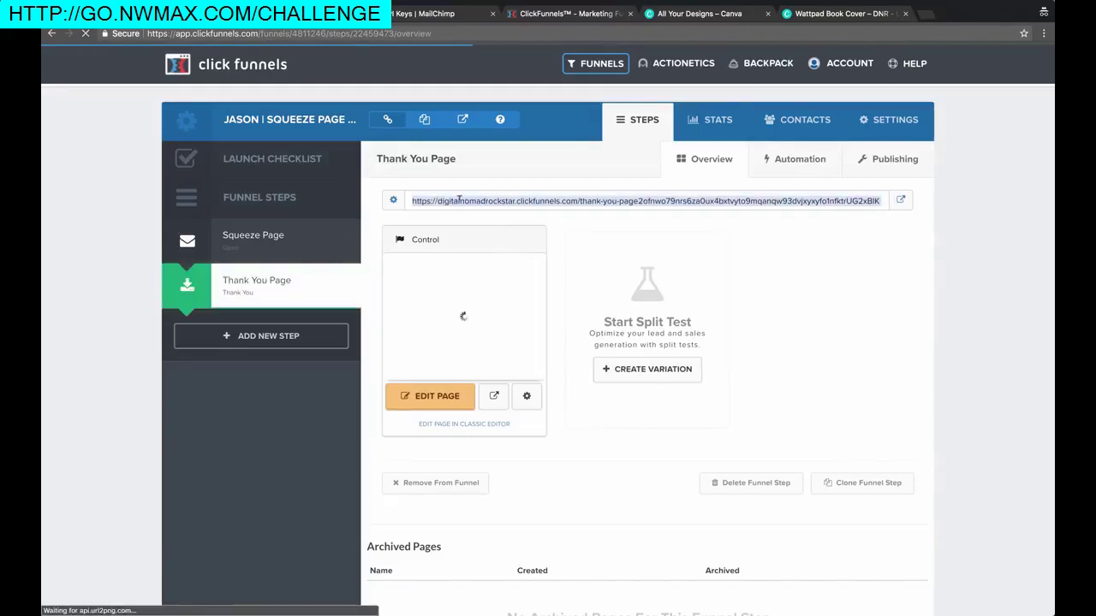
double_click(480, 200)
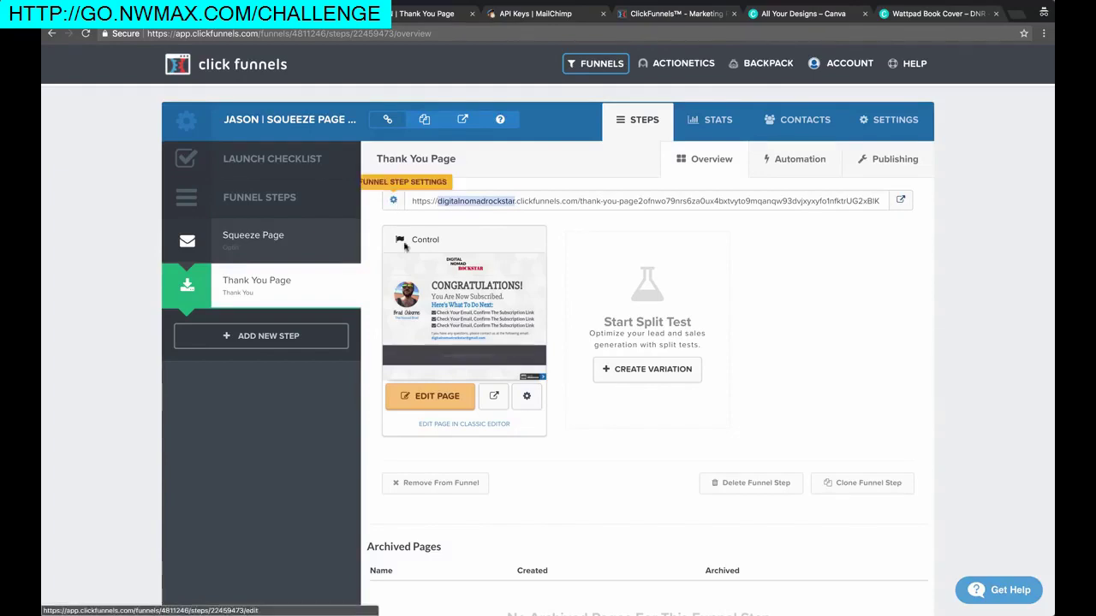
Step: Review the thank-you page's name and path settings unchanged, then switch to the Squeeze Page step
click(526, 392)
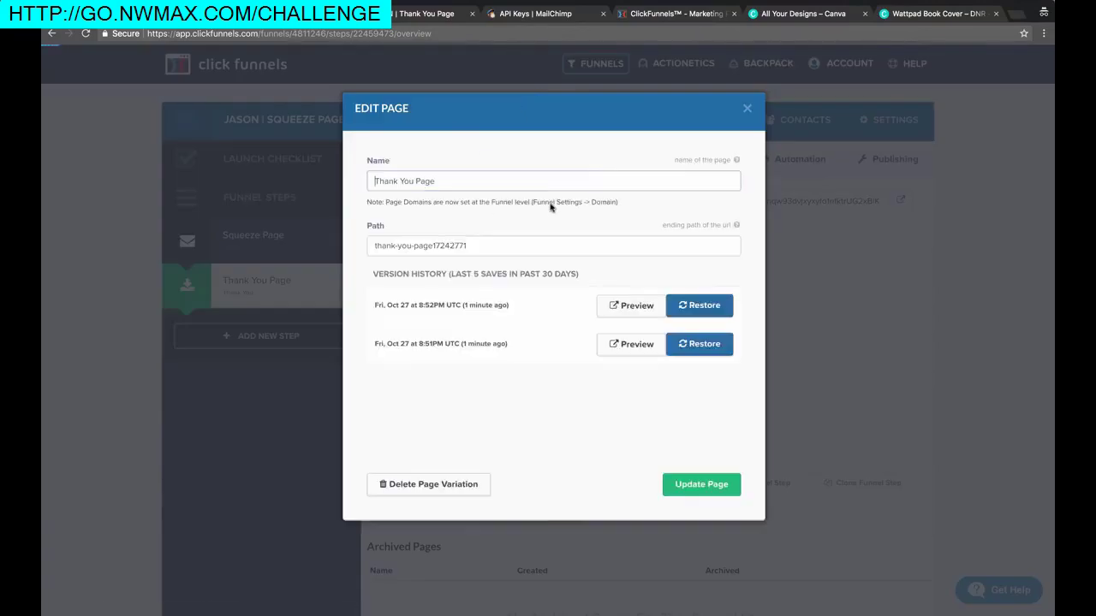
click(745, 111)
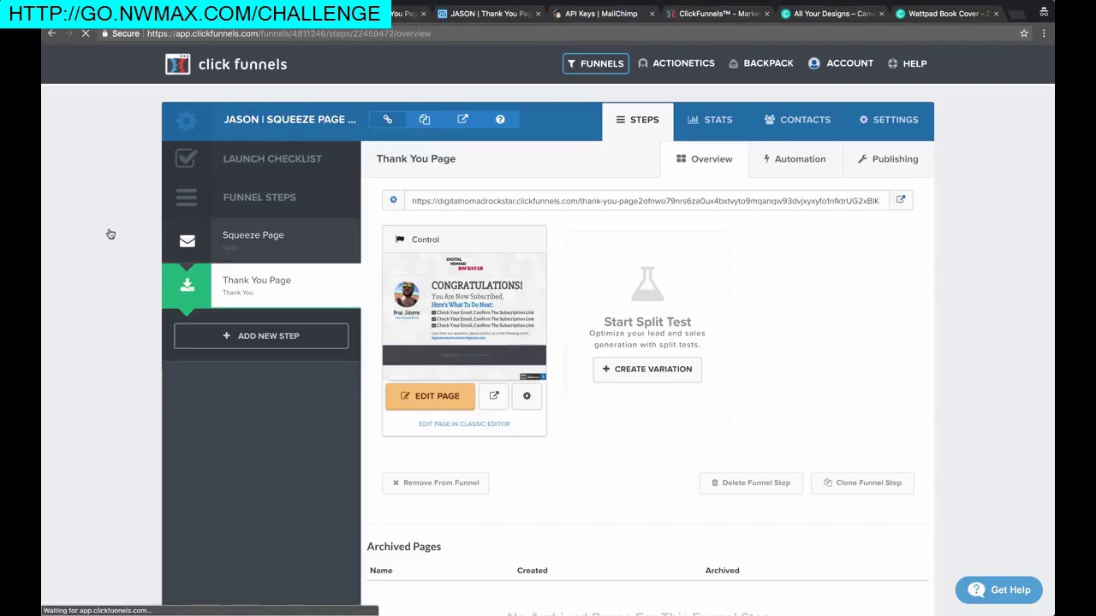
click(257, 241)
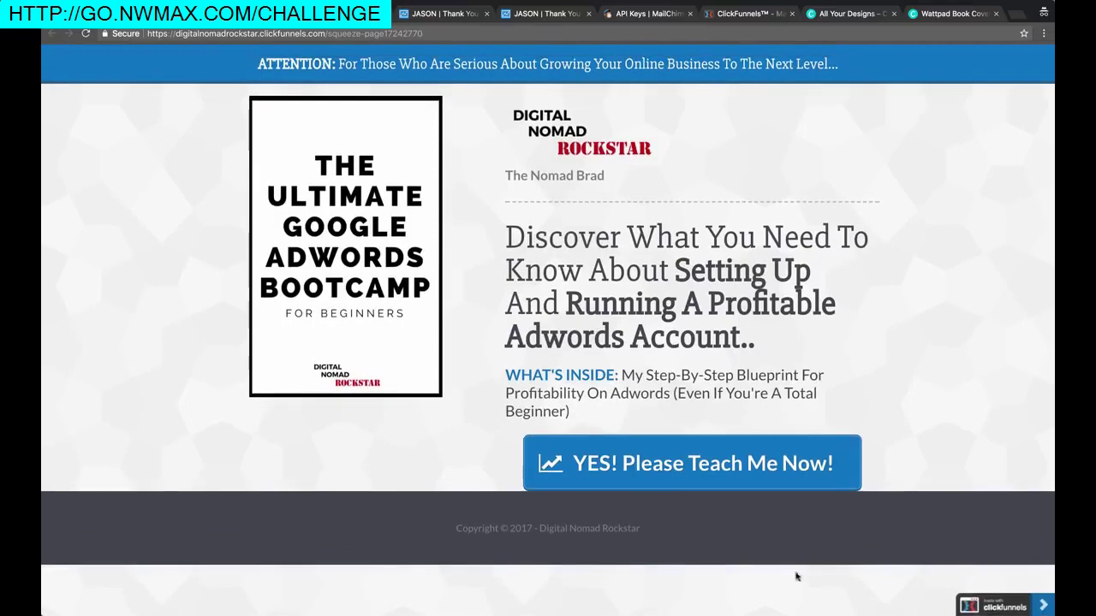
Step: On the live squeeze page, trigger the 'YES! Please Teach Me Now!' sign-up popup and close it
click(758, 467)
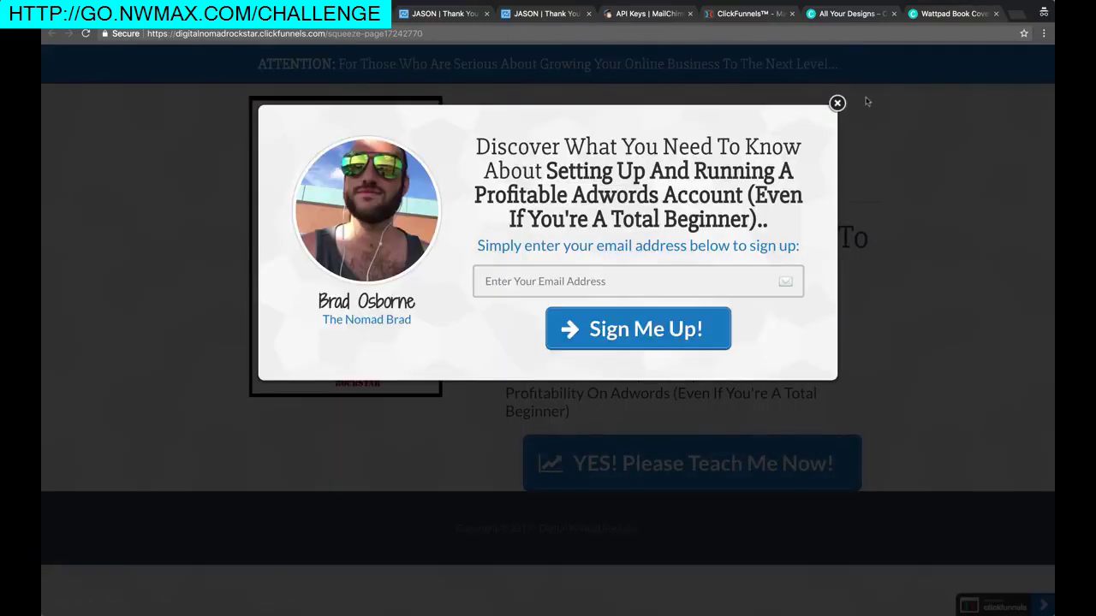
click(839, 104)
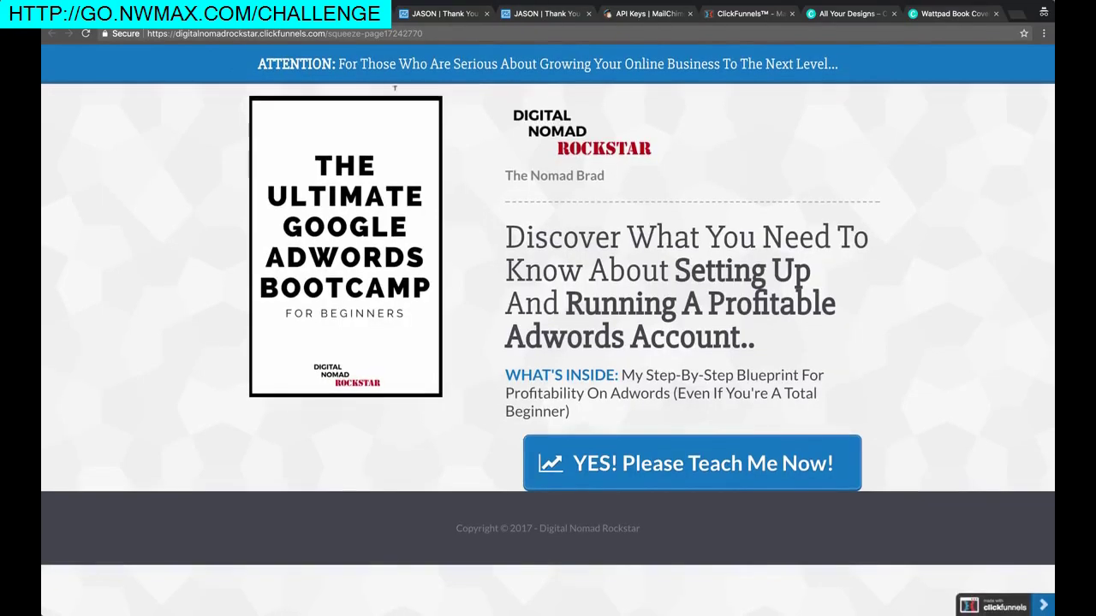